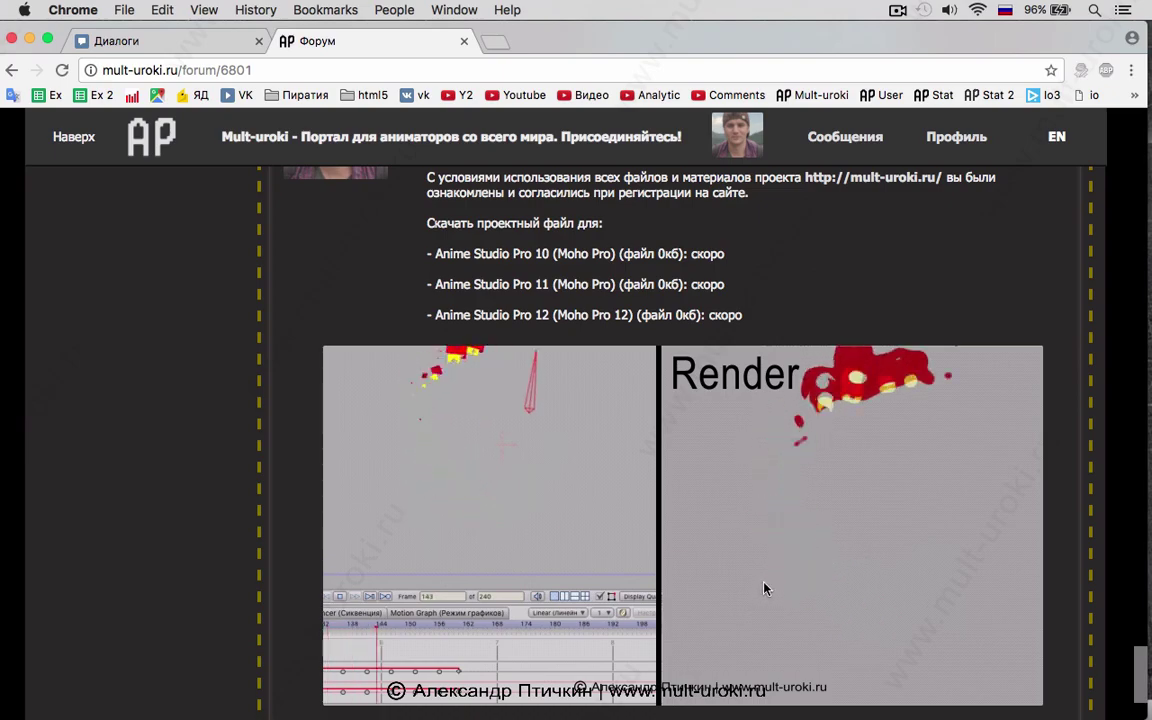
Step: Review the torch animation post in the forum thread and return to the forum's section list
{"action": "scroll", "coordinate": [764, 586], "scroll_direction": "up", "scroll_amount": 2}
{"action": "scroll", "coordinate": [680, 480], "scroll_direction": "down", "scroll_amount": 2}
{"action": "scroll", "coordinate": [1000, 470], "scroll_direction": "up", "scroll_amount": 20}
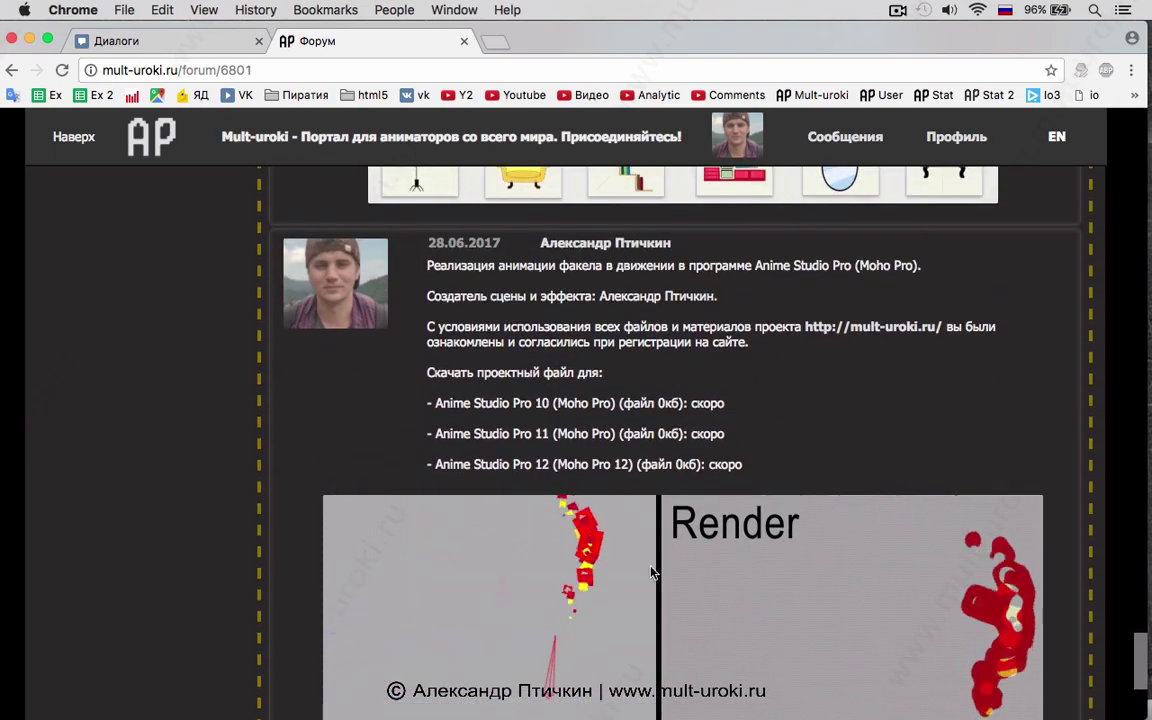
{"action": "scroll", "coordinate": [982, 478], "scroll_direction": "up", "scroll_amount": 10}
{"action": "scroll", "coordinate": [982, 478], "scroll_direction": "down", "scroll_amount": 5}
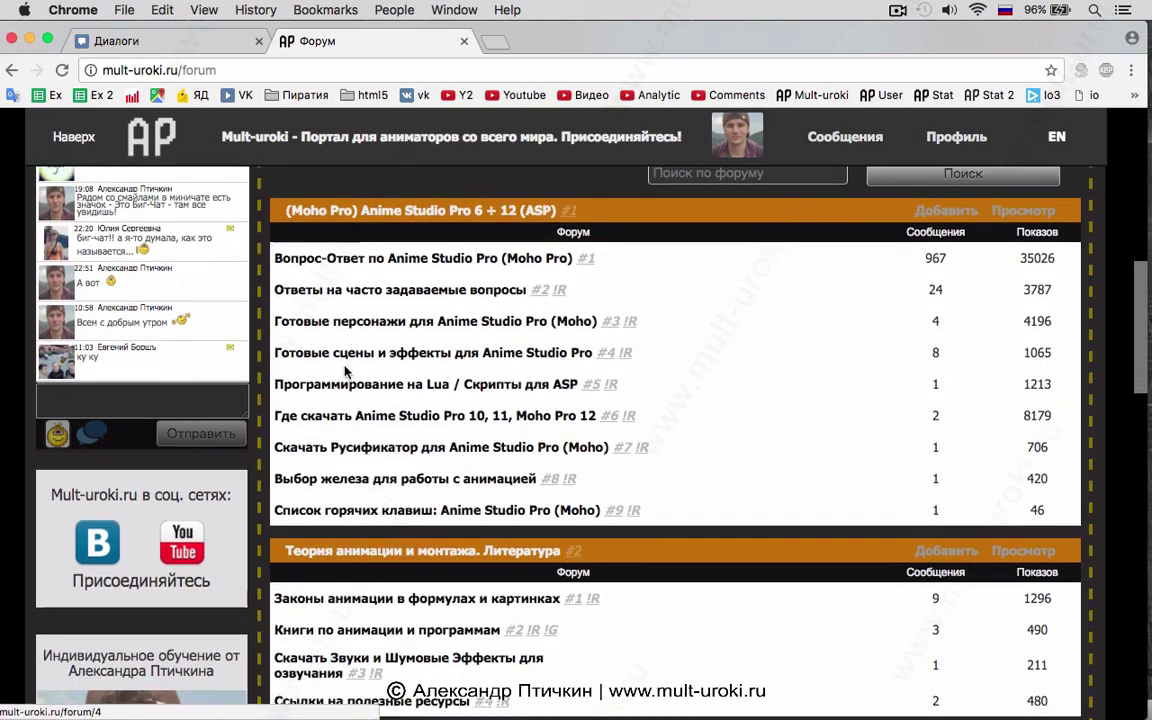
Step: Open the forum section "Готовые сцены и эффекты для Anime Studio Pro" and examine the torch animation post and its project download lines
{"action": "left_click", "coordinate": [380, 354]}
{"action": "scroll", "coordinate": [745, 465], "scroll_direction": "down", "scroll_amount": 20}
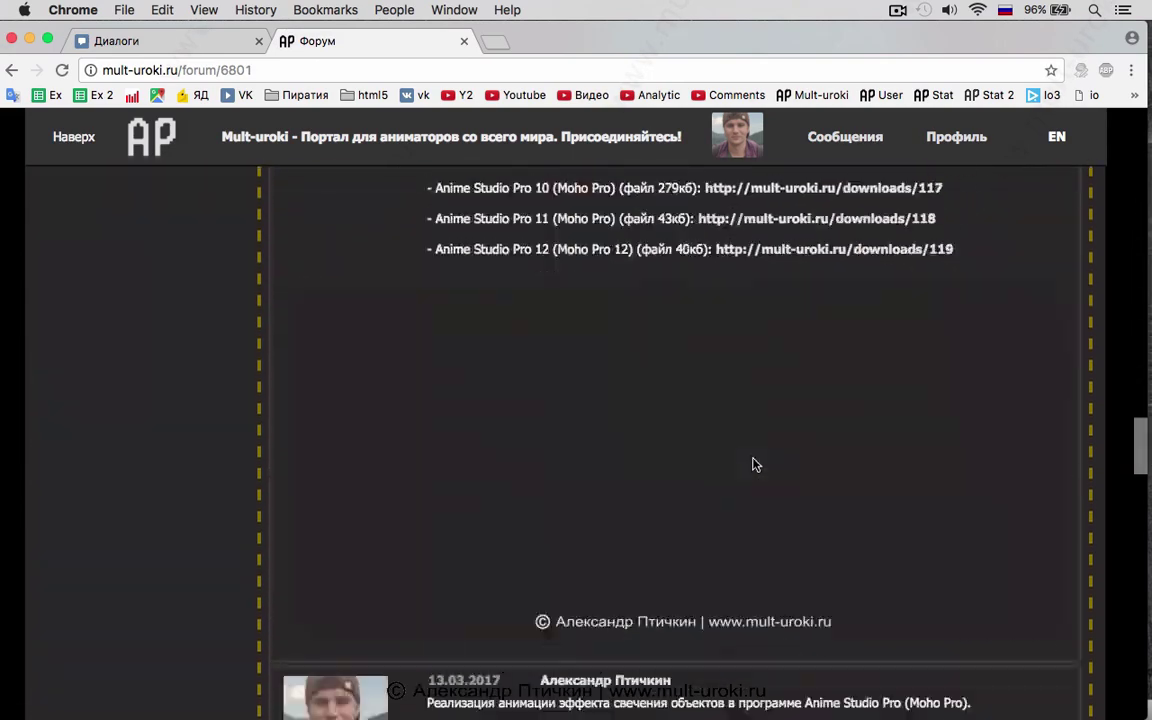
{"action": "scroll", "coordinate": [743, 465], "scroll_direction": "up", "scroll_amount": 5}
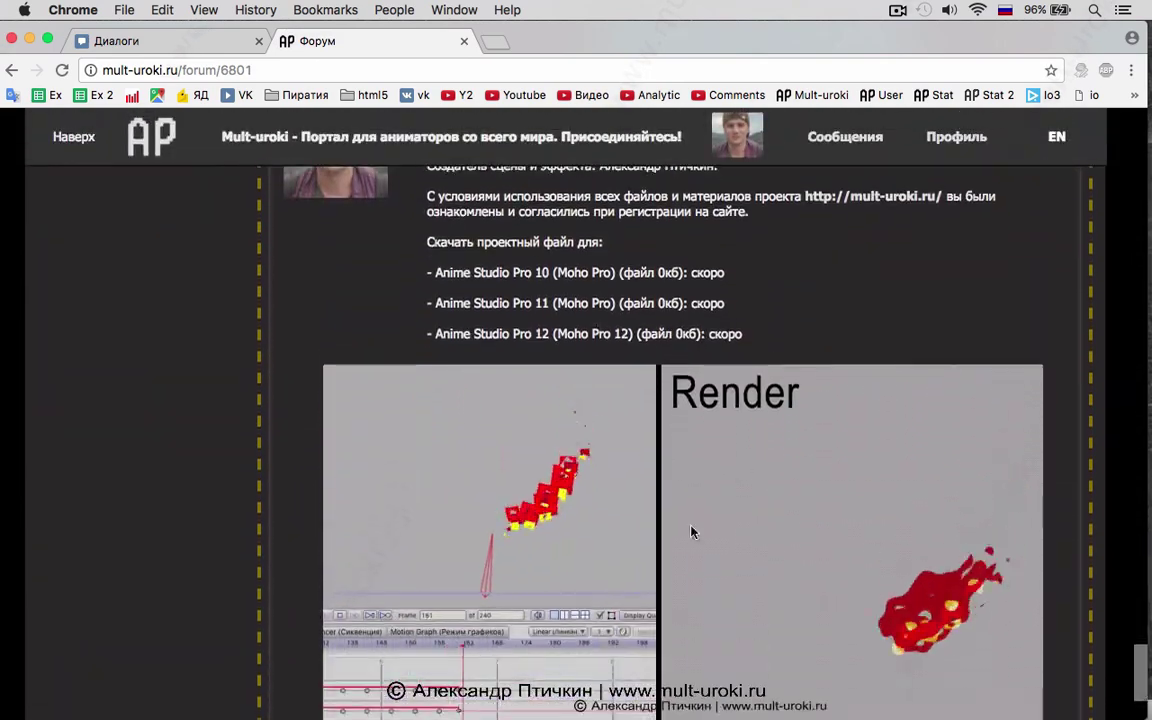
{"action": "left_click_drag", "start_coordinate": [690, 338], "coordinate": [732, 338]}
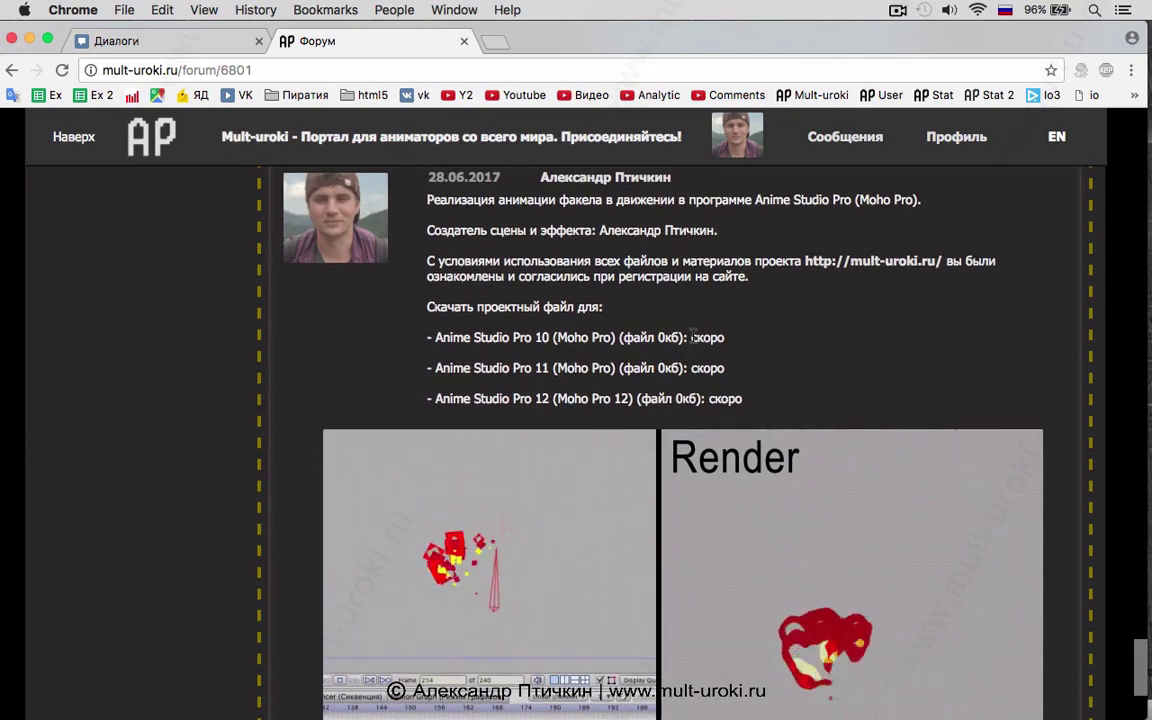
{"action": "scroll", "coordinate": [703, 540], "scroll_direction": "up", "scroll_amount": 5}
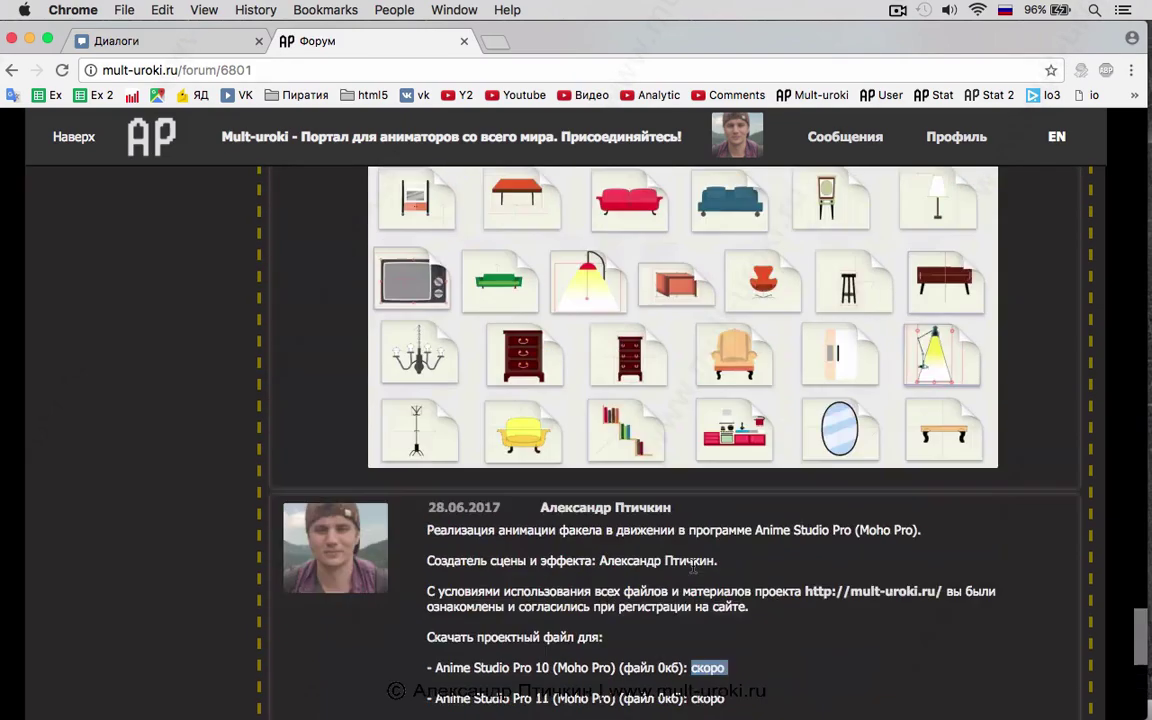
{"action": "scroll", "coordinate": [703, 540], "scroll_direction": "down", "scroll_amount": 5}
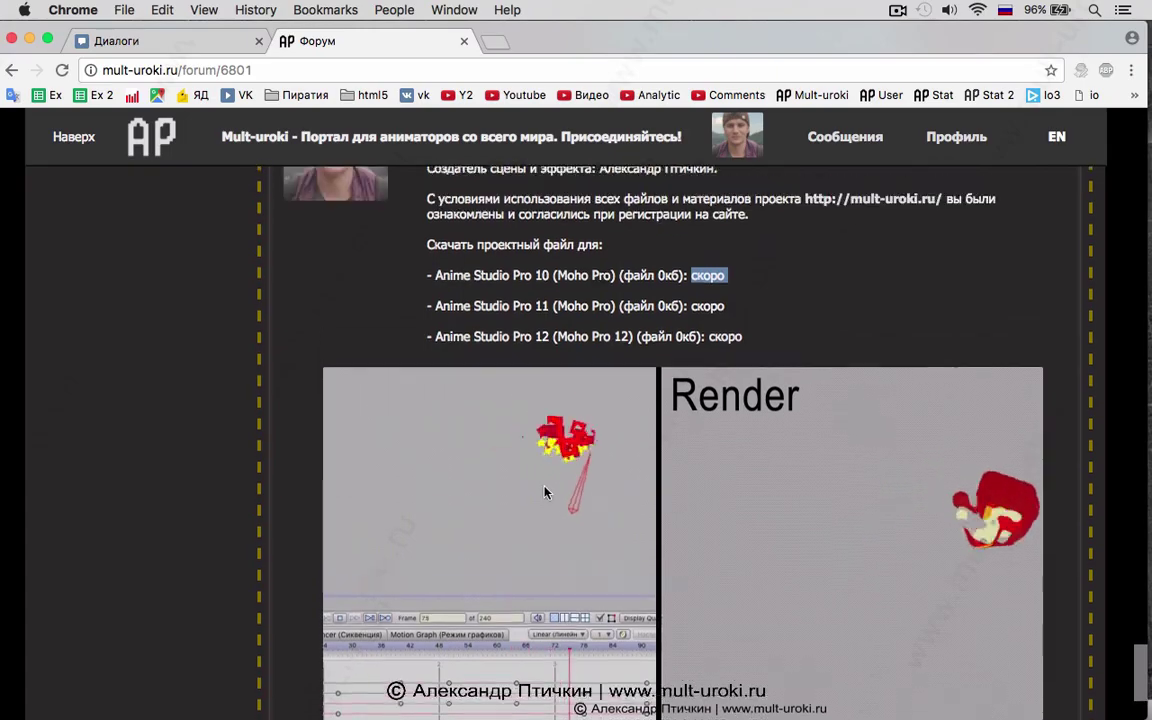
{"action": "scroll", "coordinate": [490, 436], "scroll_direction": "down", "scroll_amount": 5}
{"action": "scroll", "coordinate": [532, 488], "scroll_direction": "up", "scroll_amount": 15}
Step: Open the Anime Studio Pro character animation lessons ("Анимация Персонажей") and browse the list through to page 3
{"action": "mouse_move", "coordinate": [120, 205]}
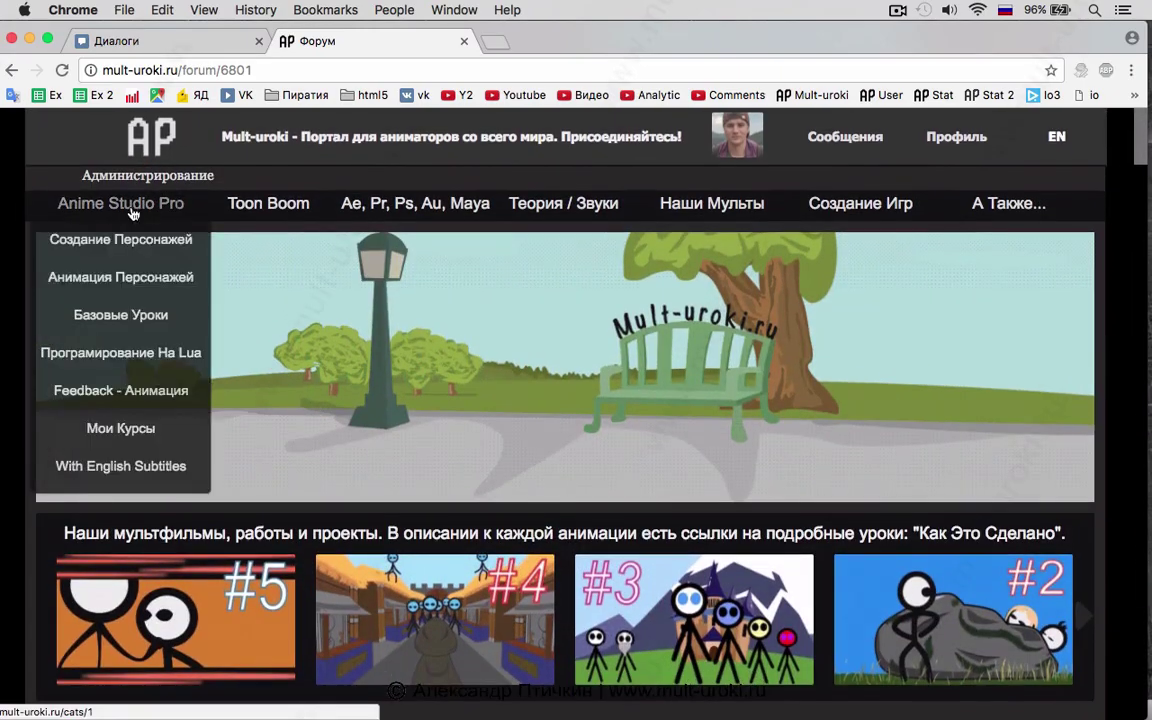
{"action": "left_click", "coordinate": [128, 289]}
{"action": "scroll", "coordinate": [424, 527], "scroll_direction": "down", "scroll_amount": 15}
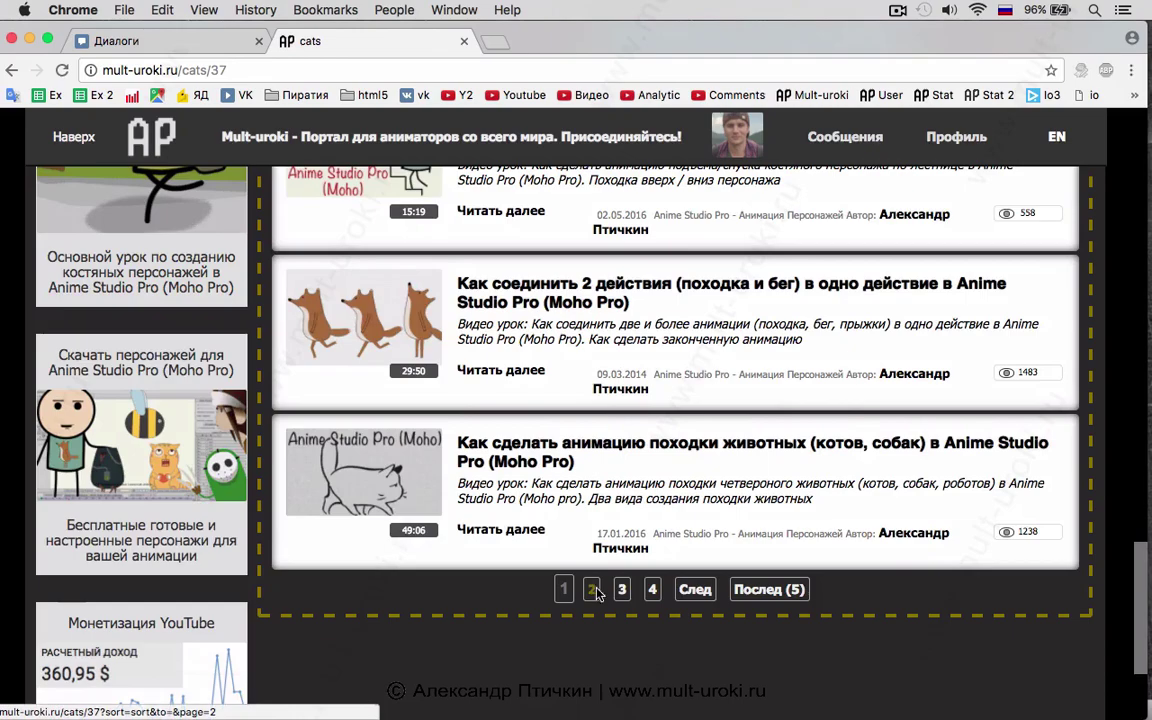
{"action": "left_click", "coordinate": [592, 590]}
{"action": "scroll", "coordinate": [594, 438], "scroll_direction": "down", "scroll_amount": 10}
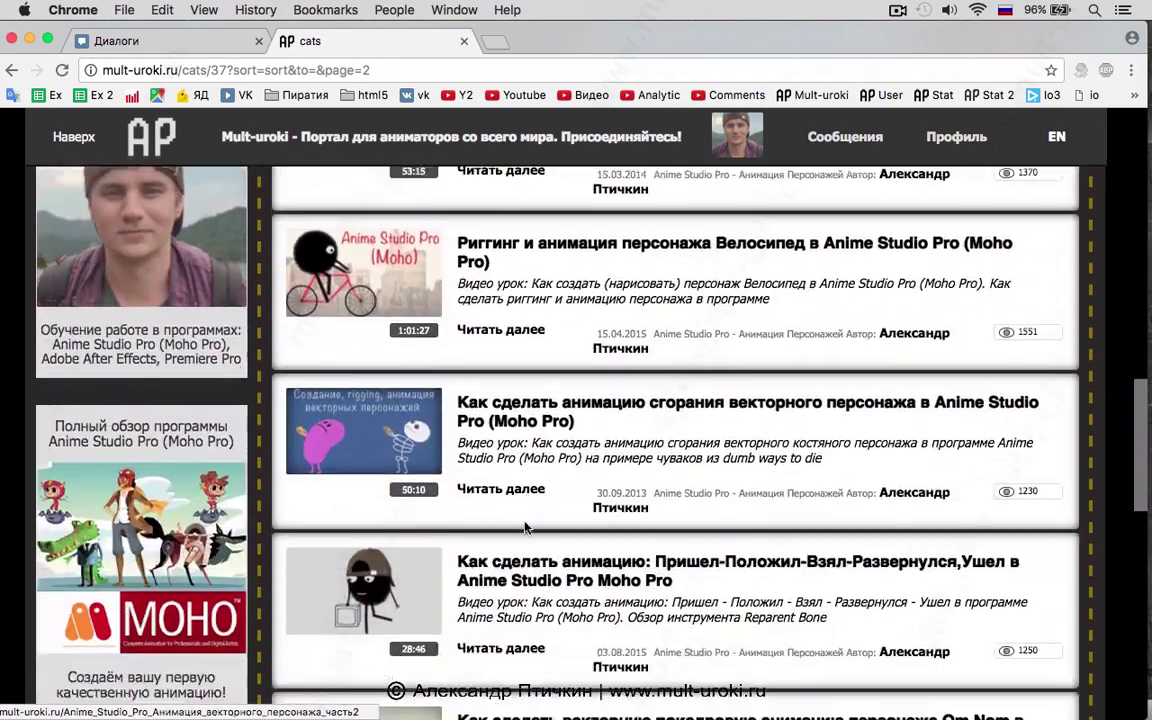
{"action": "scroll", "coordinate": [594, 438], "scroll_direction": "down", "scroll_amount": 10}
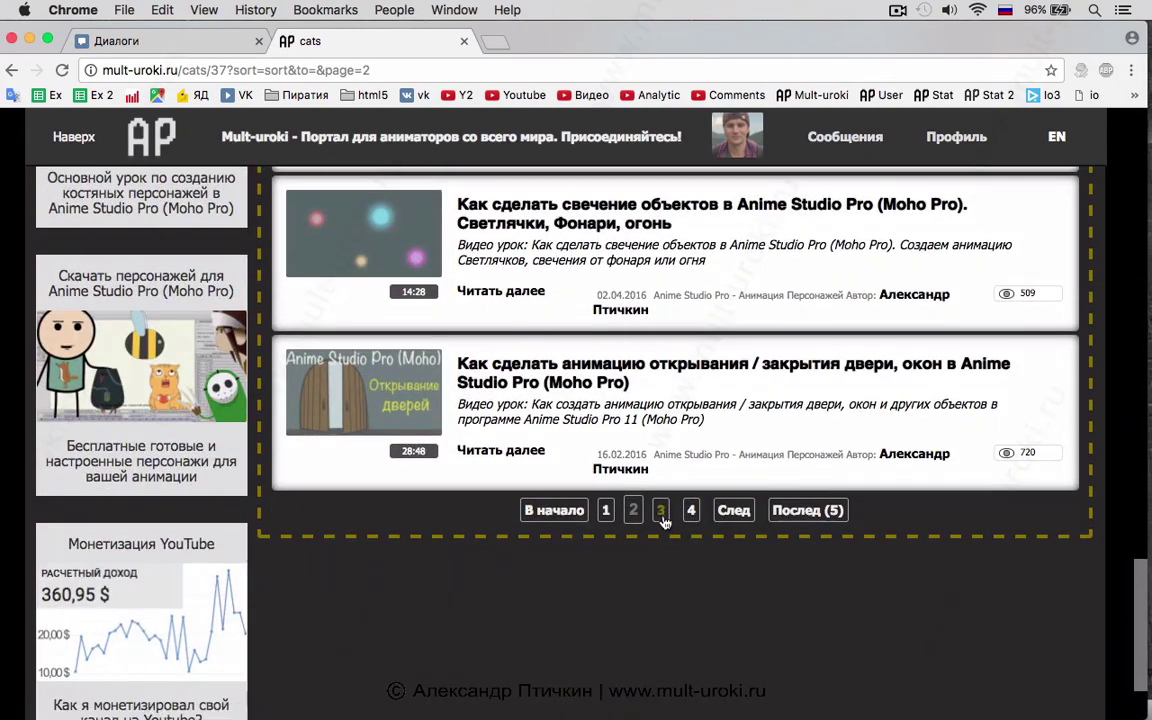
{"action": "left_click", "coordinate": [662, 441]}
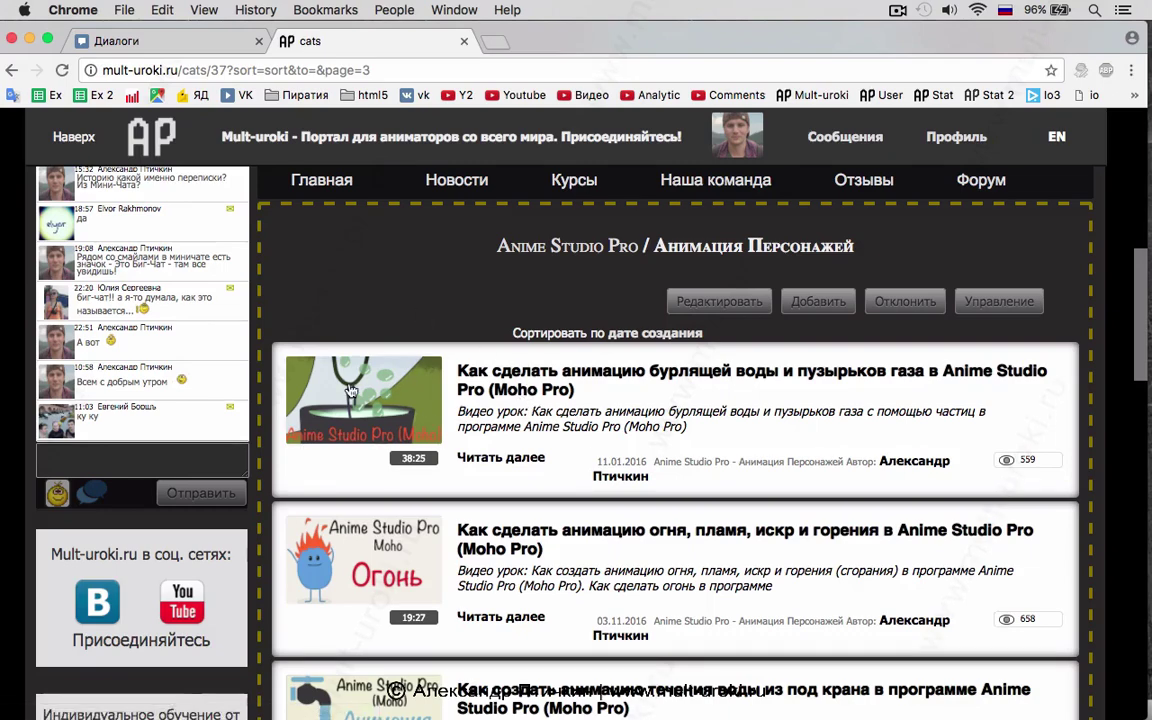
Step: Minimize the browser, switch to Anime Studio Pro and play back the torch fire animation, returning to its beginning
{"action": "left_click", "coordinate": [30, 40]}
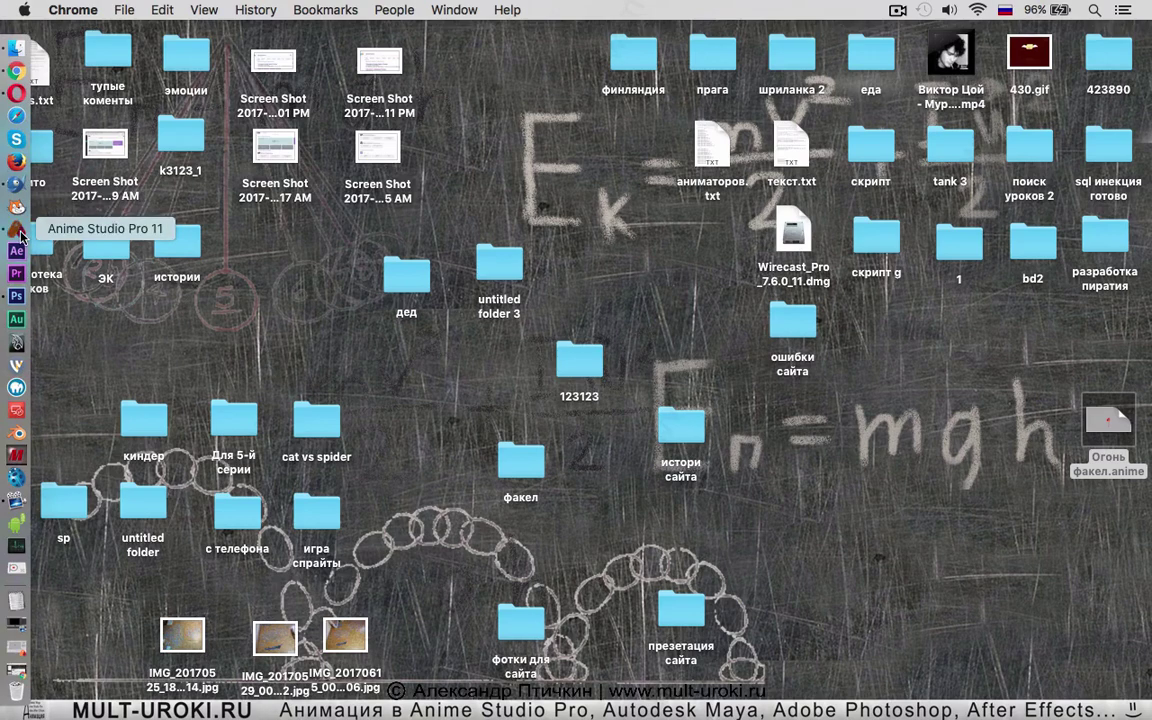
{"action": "left_click", "coordinate": [13, 229]}
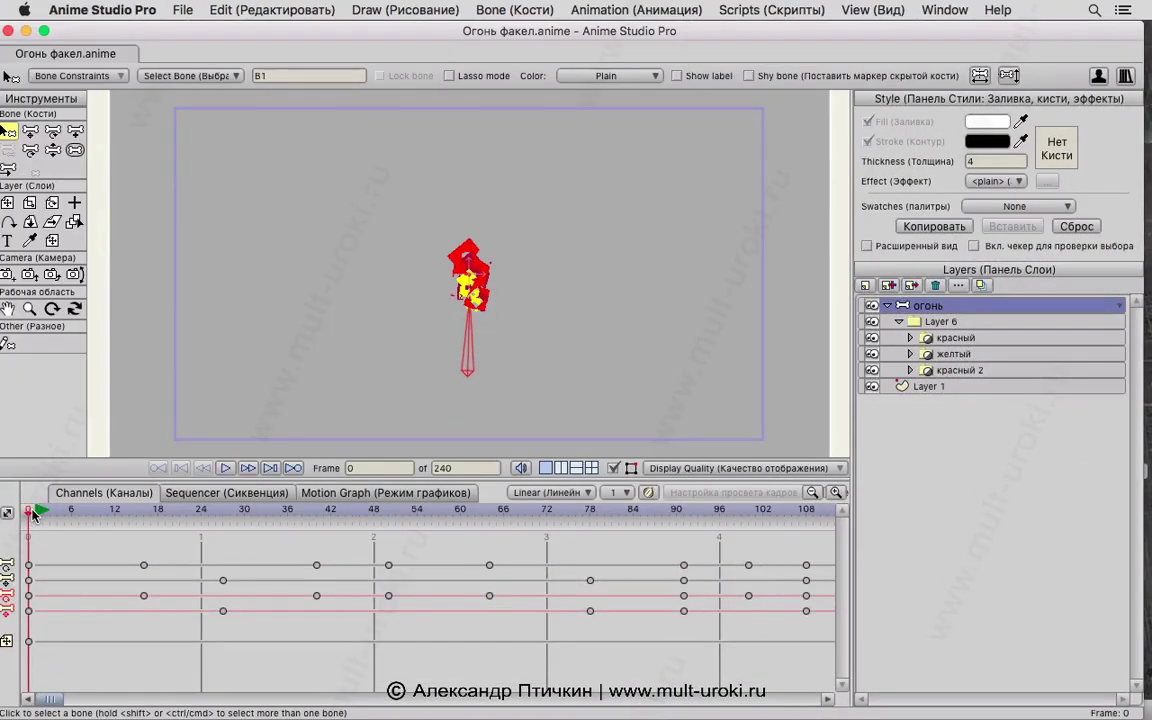
{"action": "key", "text": "space"}
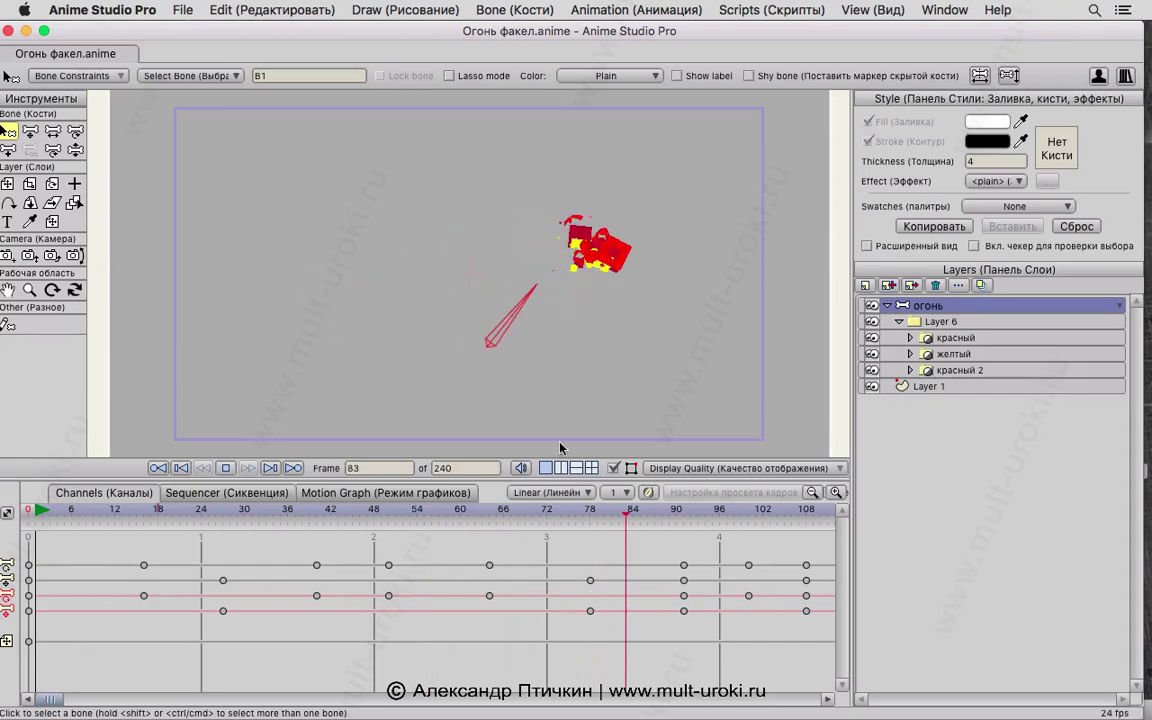
{"action": "key", "text": "space"}
{"action": "left_click_drag", "start_coordinate": [635, 519], "coordinate": [41, 531]}
Step: Create a new project and draw three small ovals of different sizes on Layer 1, below and left of the canvas centre
{"action": "left_click", "coordinate": [172, 11]}
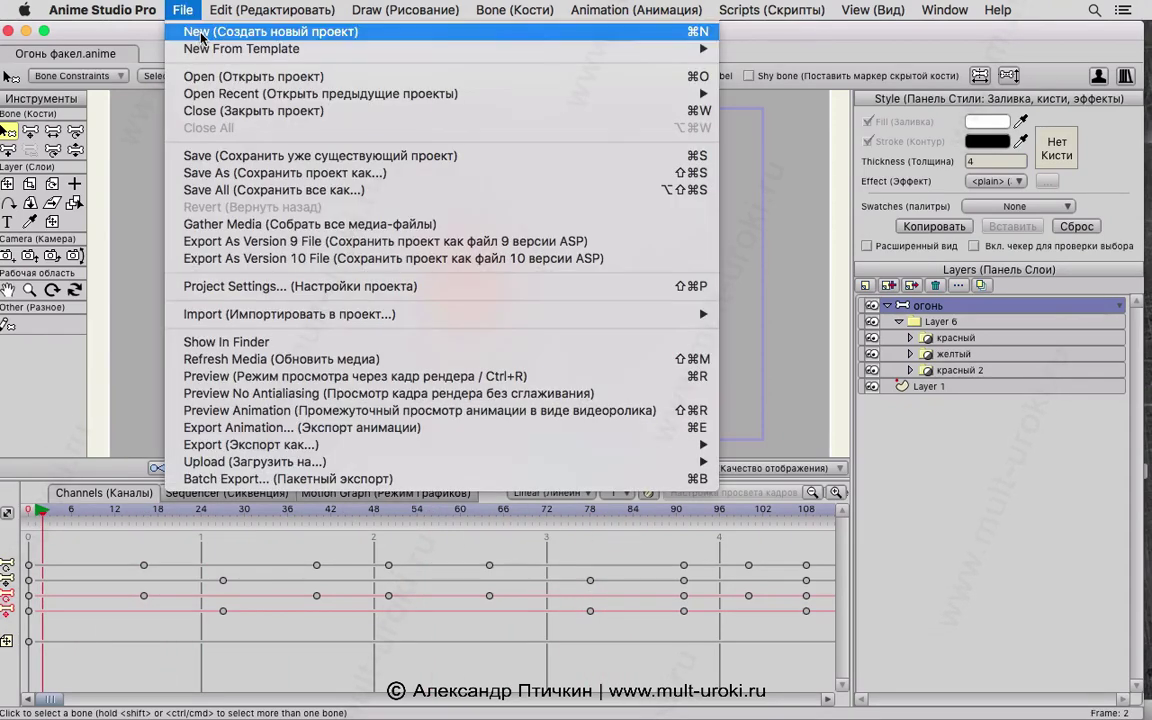
{"action": "left_click", "coordinate": [201, 37]}
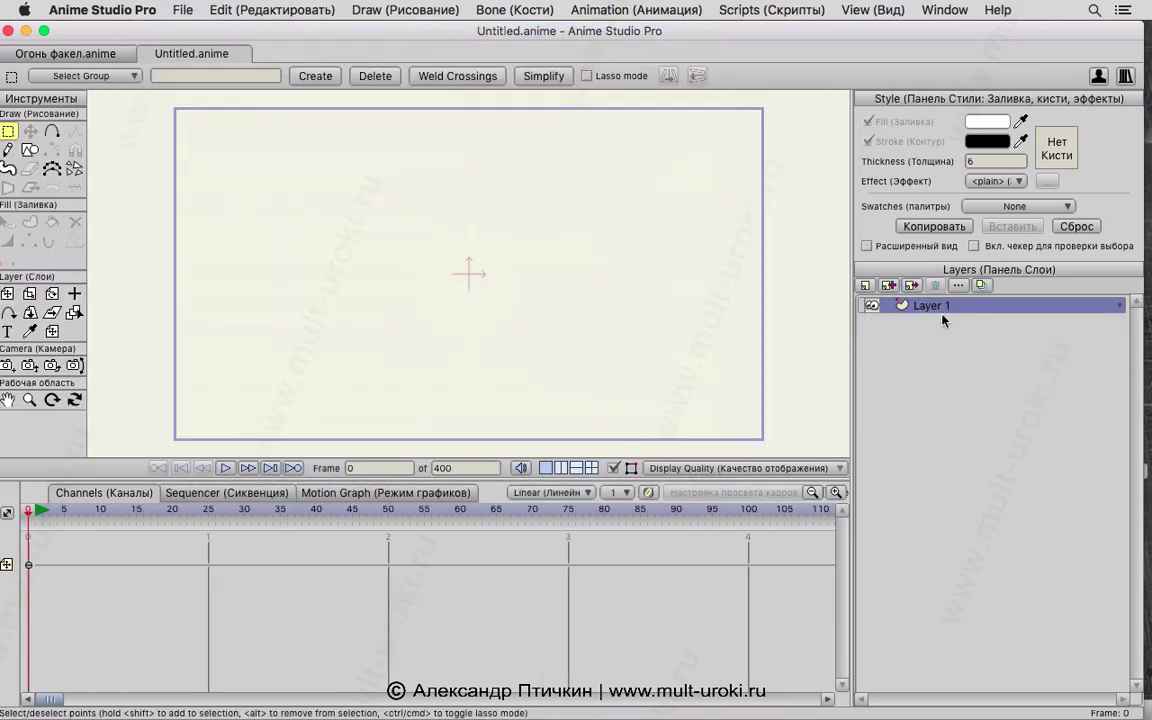
{"action": "left_click_drag", "start_coordinate": [484, 483], "coordinate": [486, 525]}
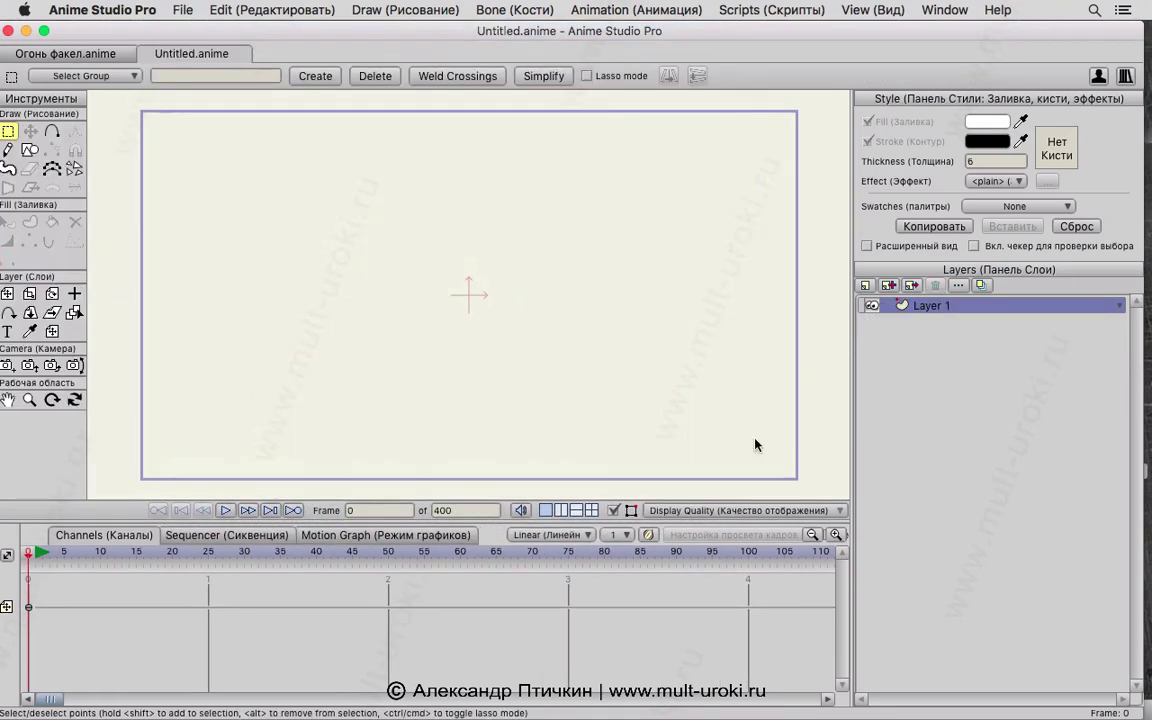
{"action": "left_click", "coordinate": [30, 150]}
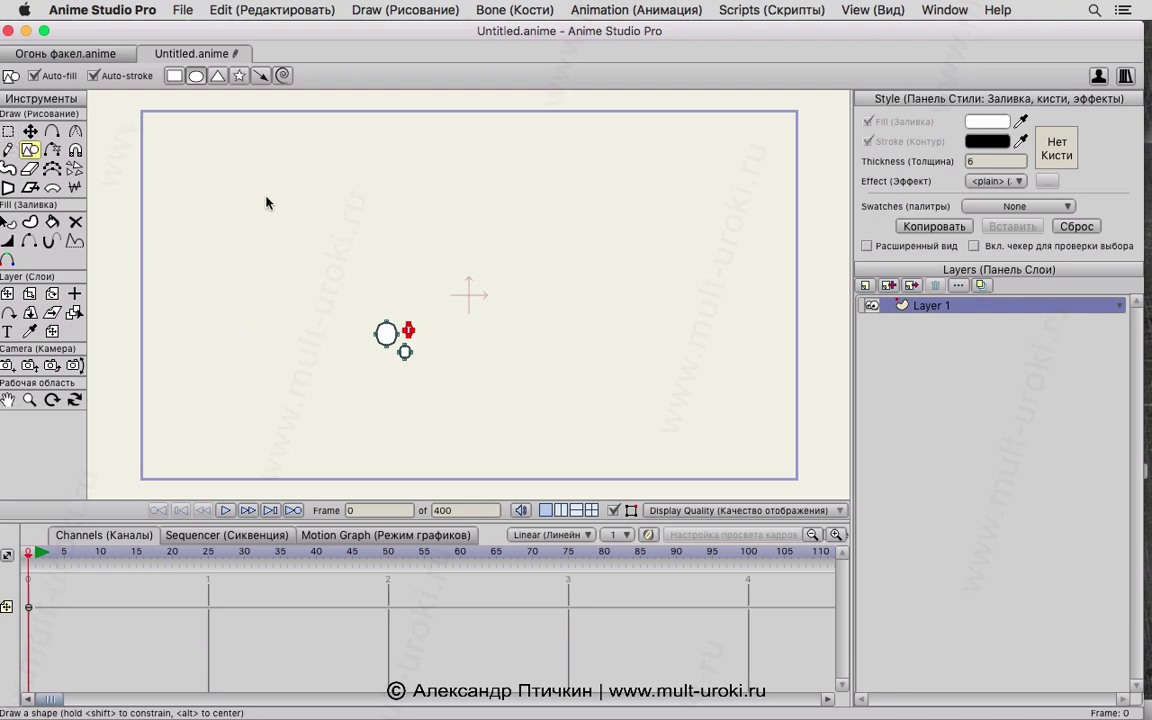
{"action": "left_click", "coordinate": [866, 286]}
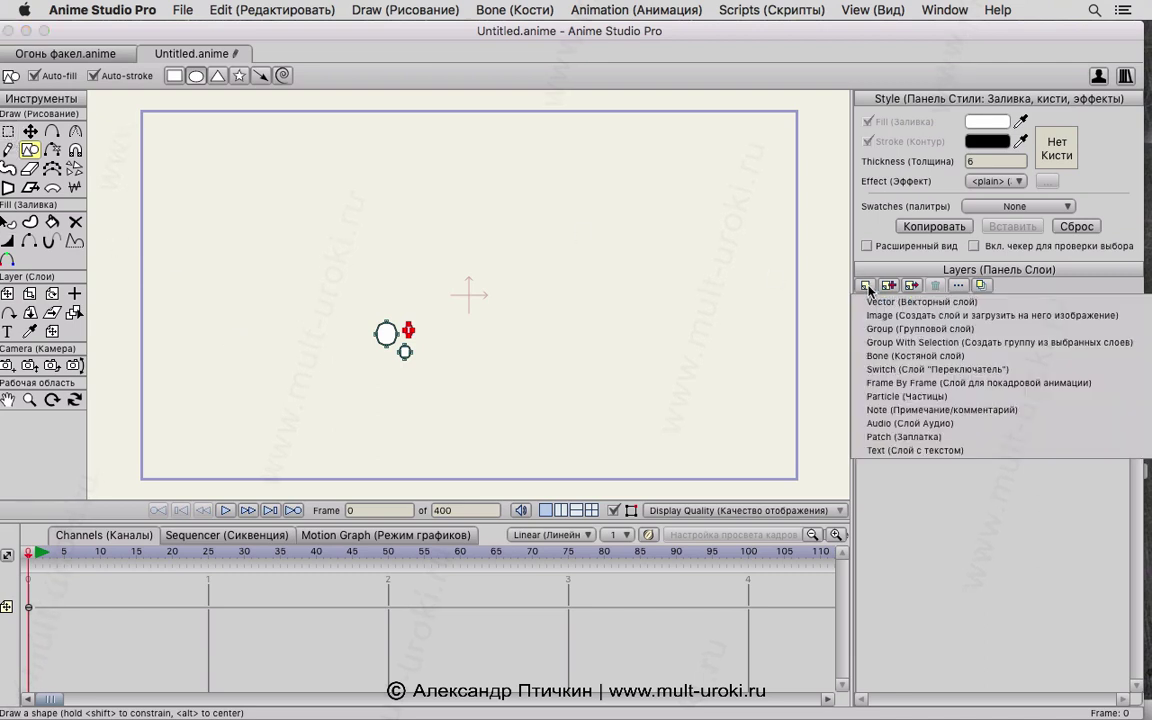
{"action": "left_click", "coordinate": [905, 383]}
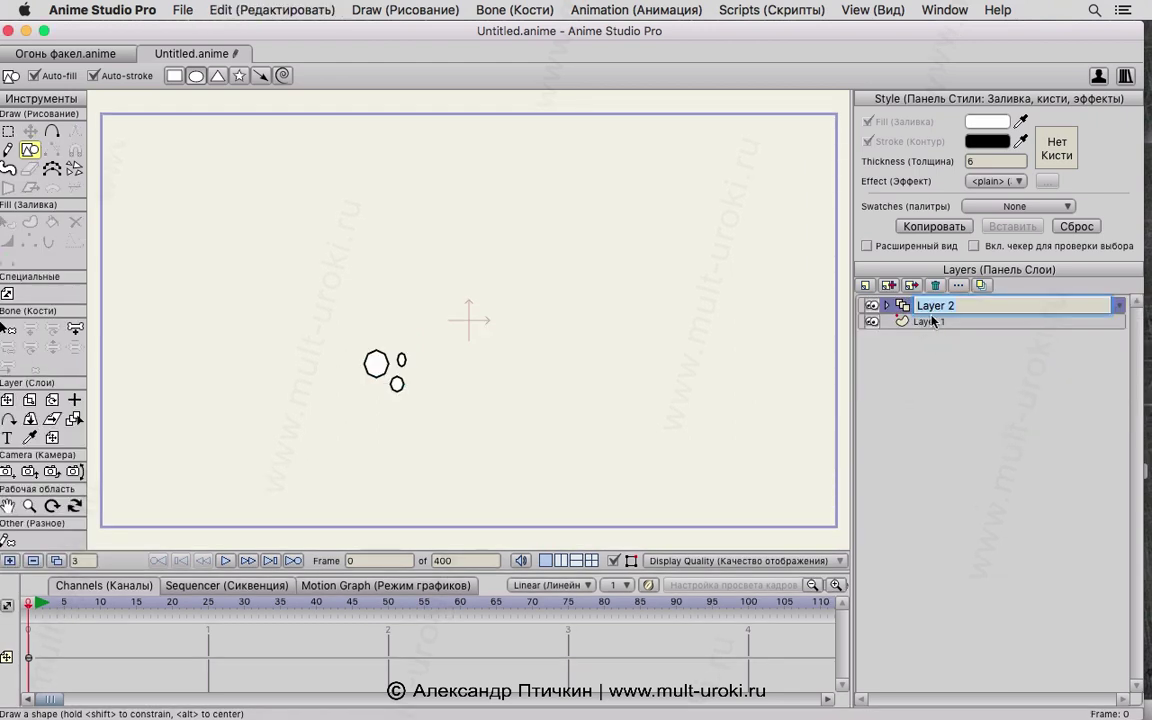
{"action": "left_click", "coordinate": [935, 285]}
Step: Add a Particle layer, place Layer 1 with the ovals inside it and select the particle layer
{"action": "left_click", "coordinate": [866, 286]}
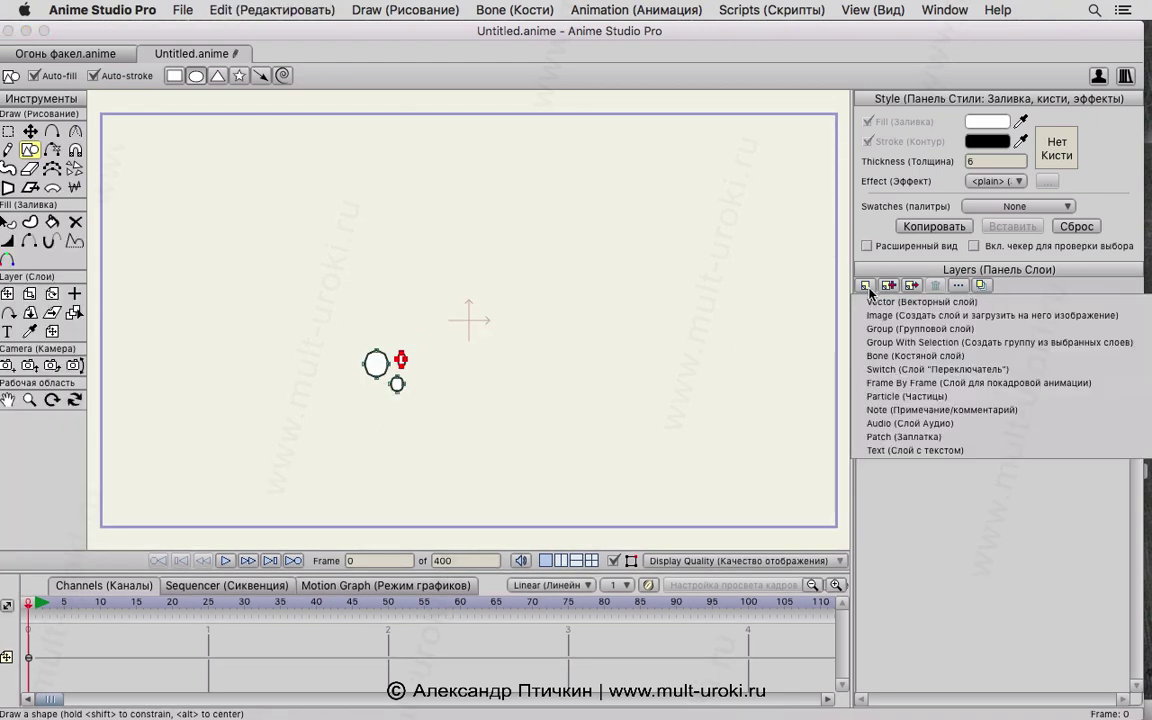
{"action": "left_click", "coordinate": [903, 397]}
{"action": "left_click", "coordinate": [927, 322]}
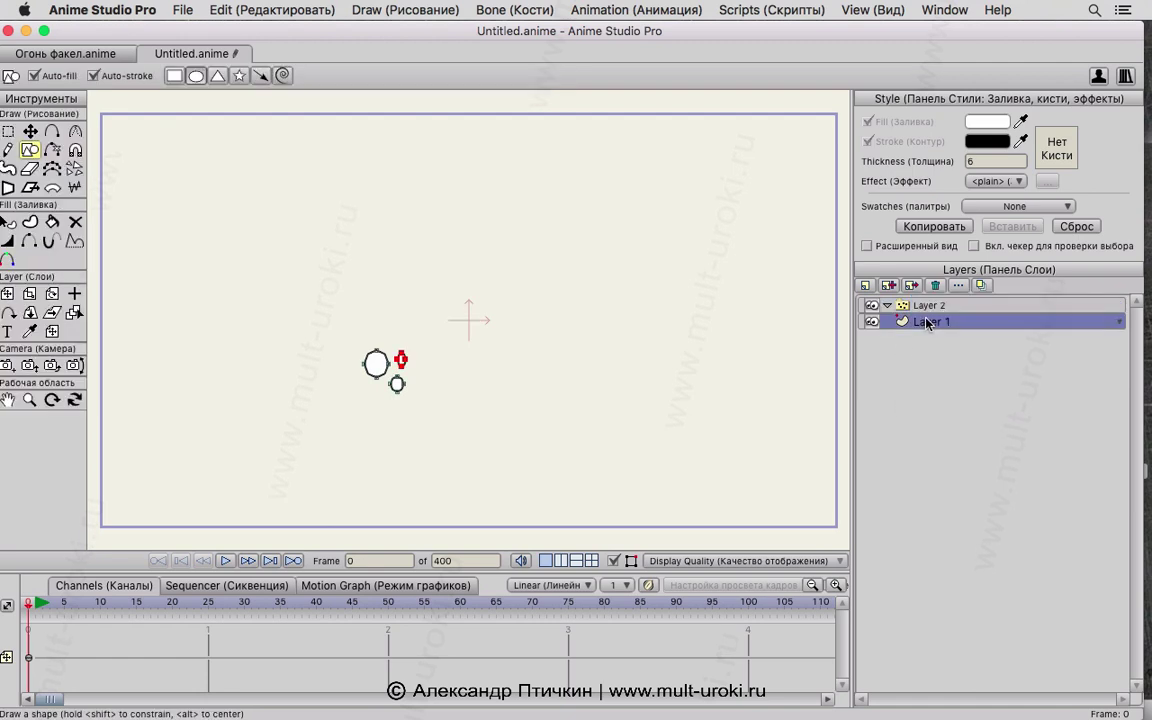
{"action": "left_click_drag", "start_coordinate": [928, 328], "coordinate": [926, 313]}
{"action": "left_click", "coordinate": [927, 306]}
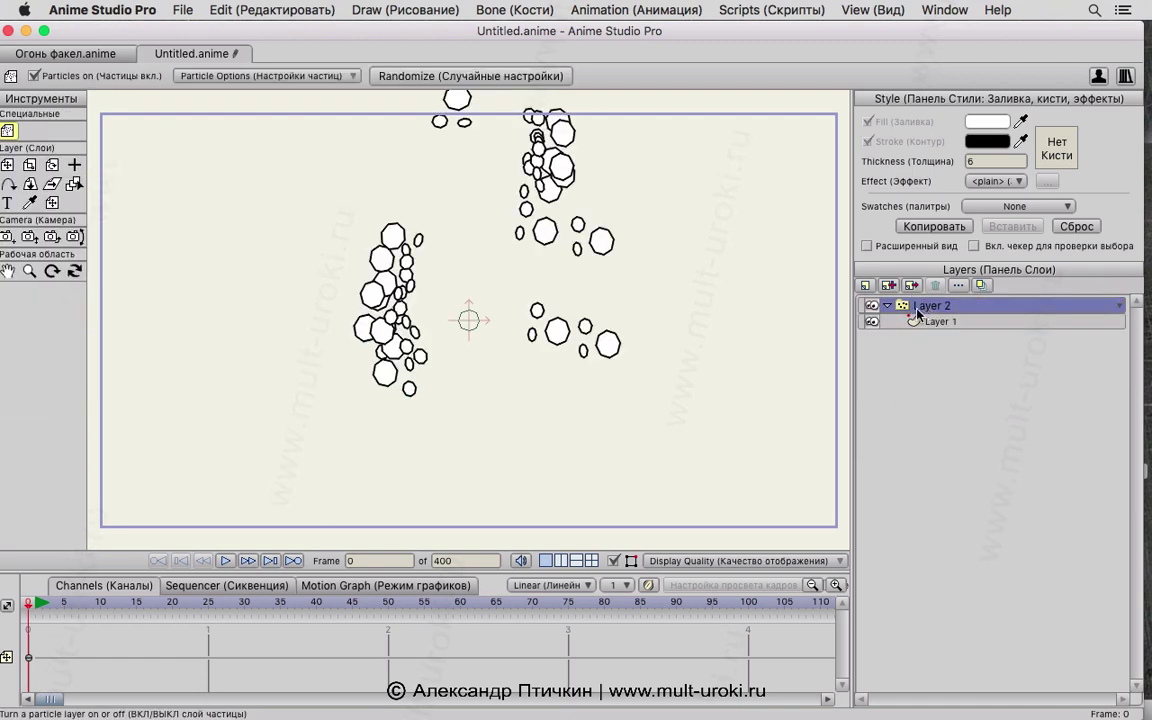
Step: Play back the particle animation of the ovals and return to frame 0
{"action": "left_click_drag", "start_coordinate": [511, 200], "coordinate": [511, 229]}
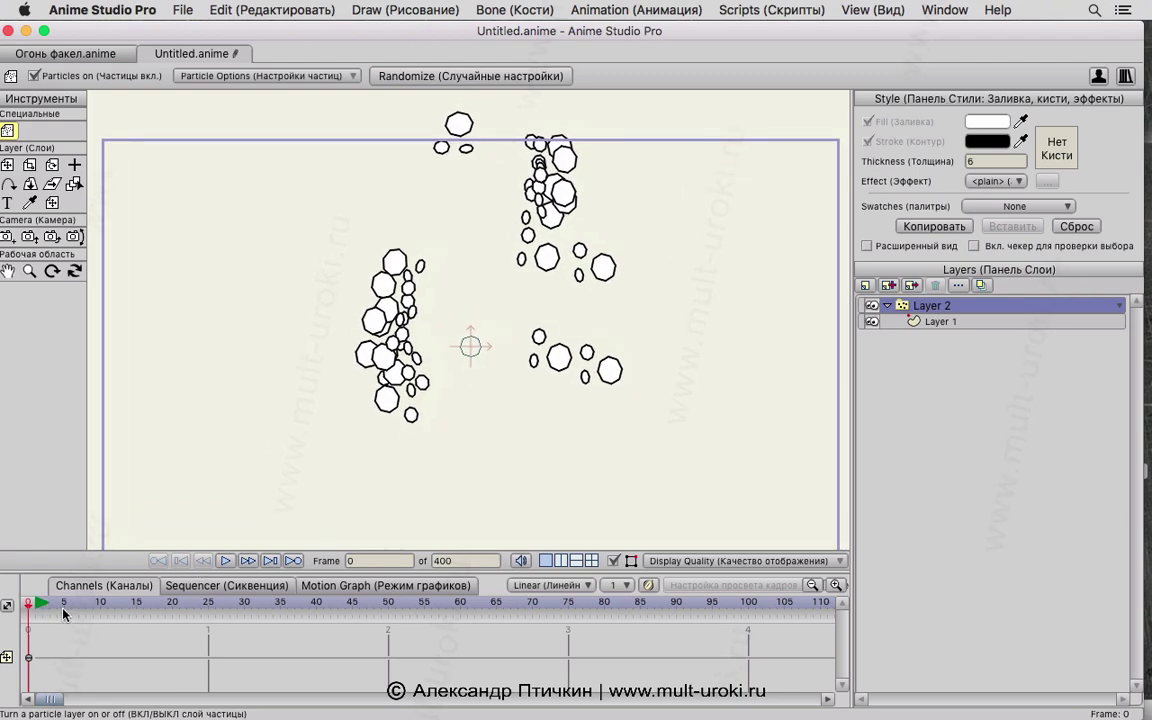
{"action": "key", "text": "space"}
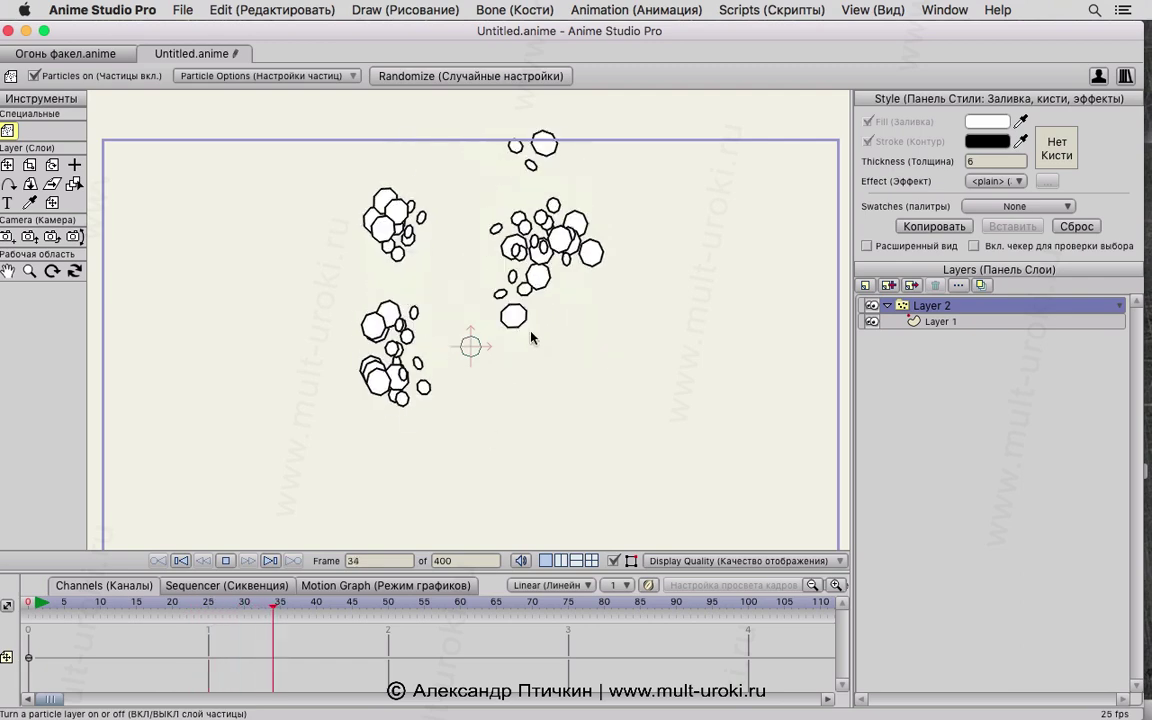
{"action": "left_click", "coordinate": [36, 612]}
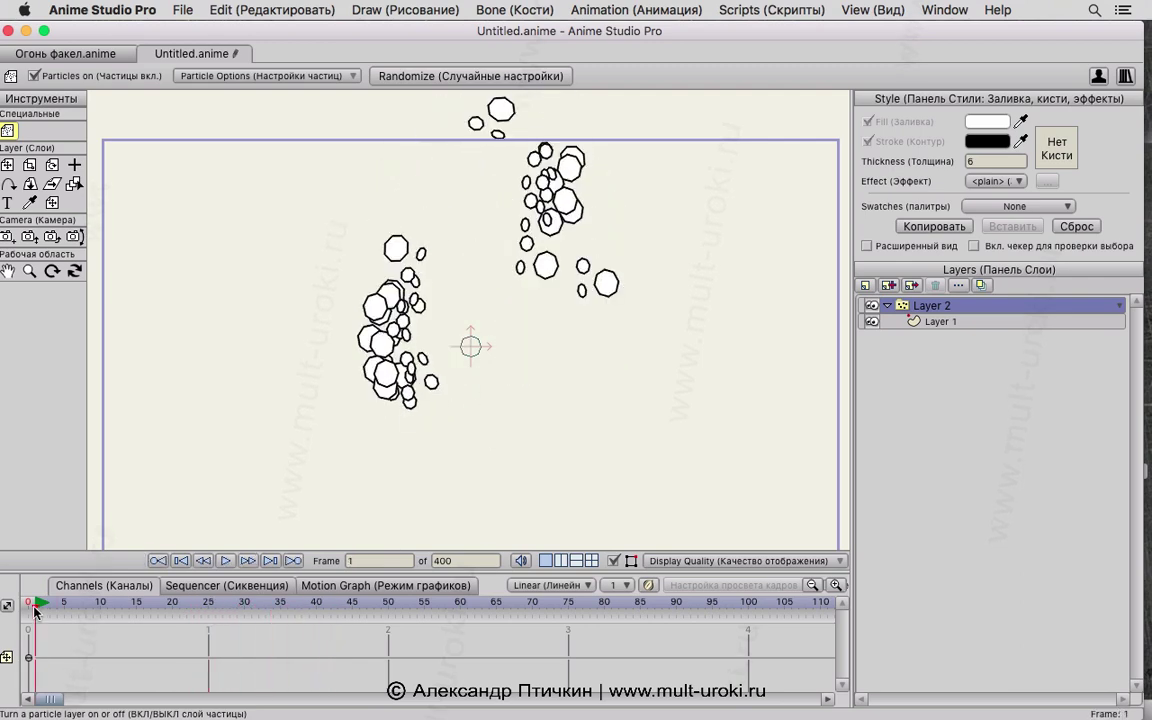
{"action": "left_click", "coordinate": [28, 609]}
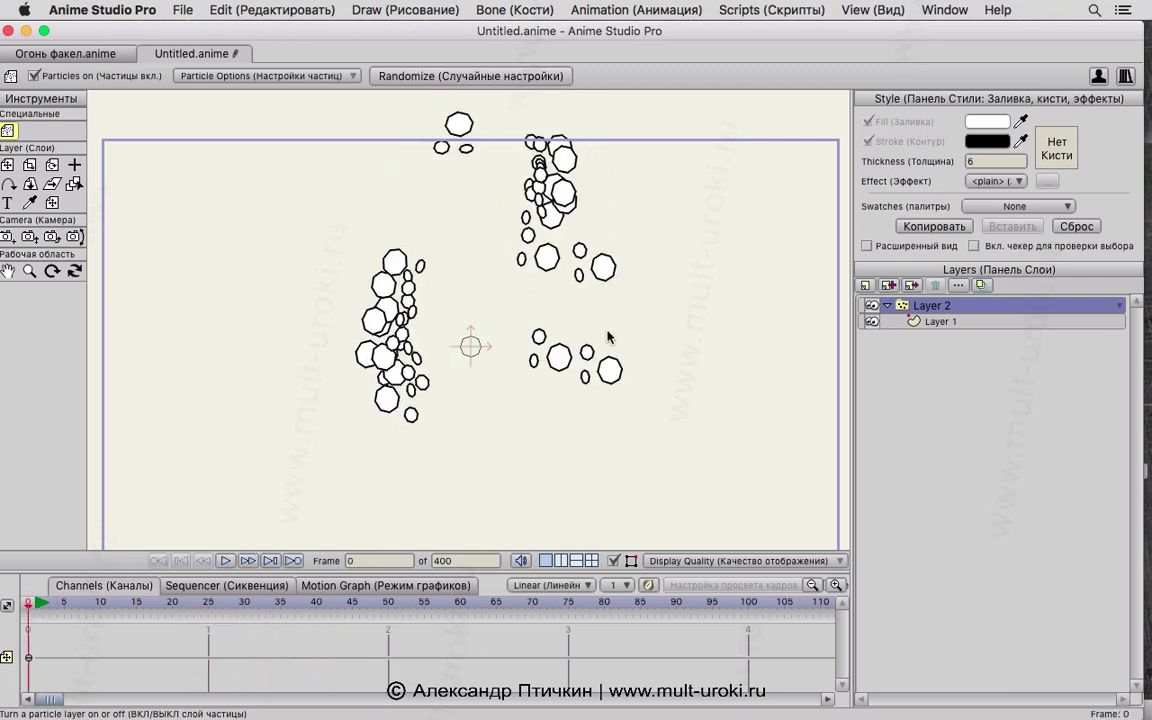
Step: Examine the Particles settings of the particle layer and close its Layer Settings without applying changes
{"action": "double_click", "coordinate": [904, 312]}
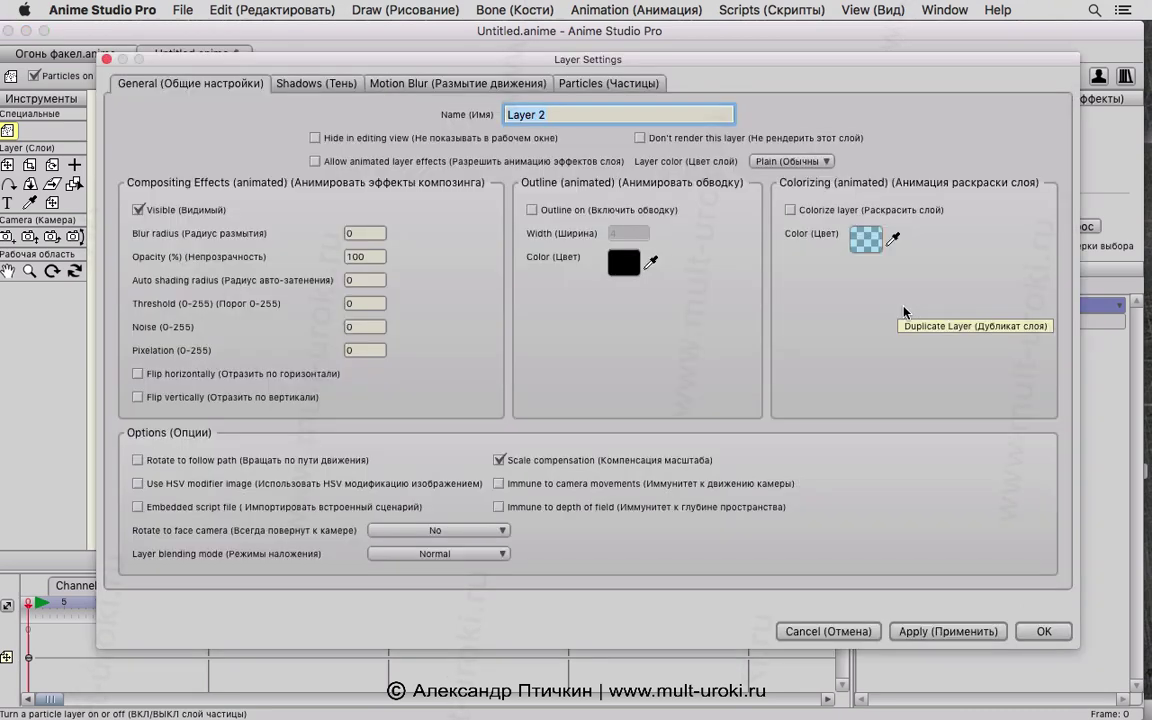
{"action": "left_click", "coordinate": [565, 83]}
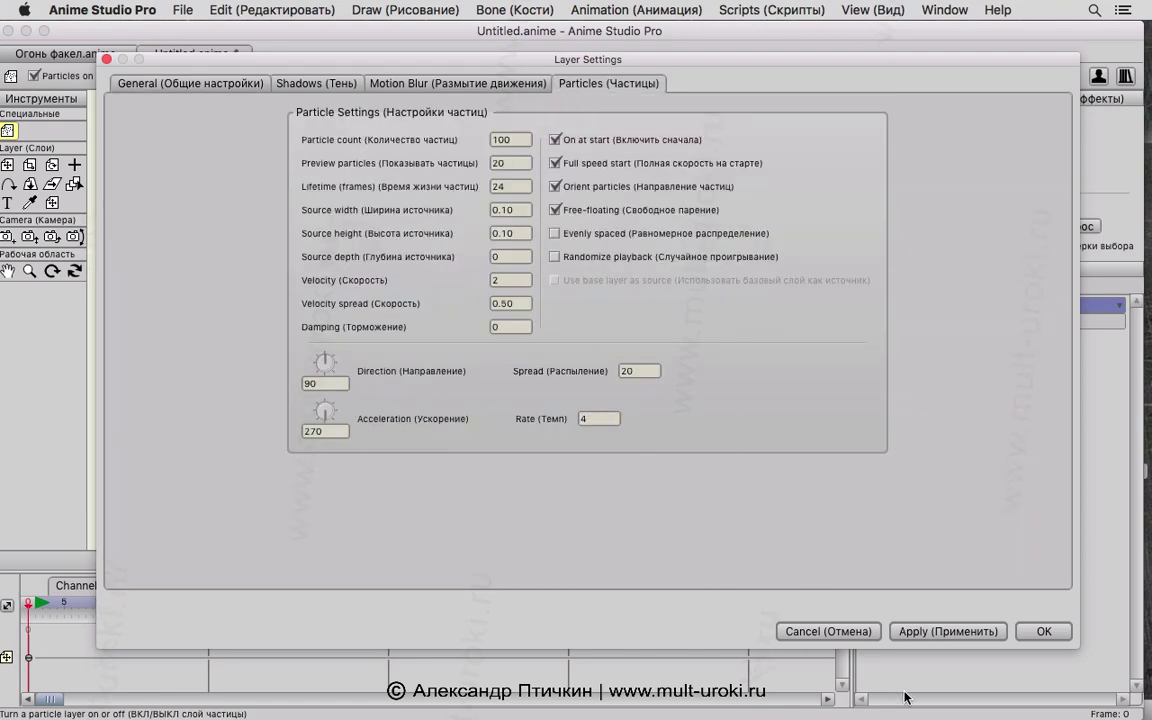
{"action": "left_click", "coordinate": [829, 632]}
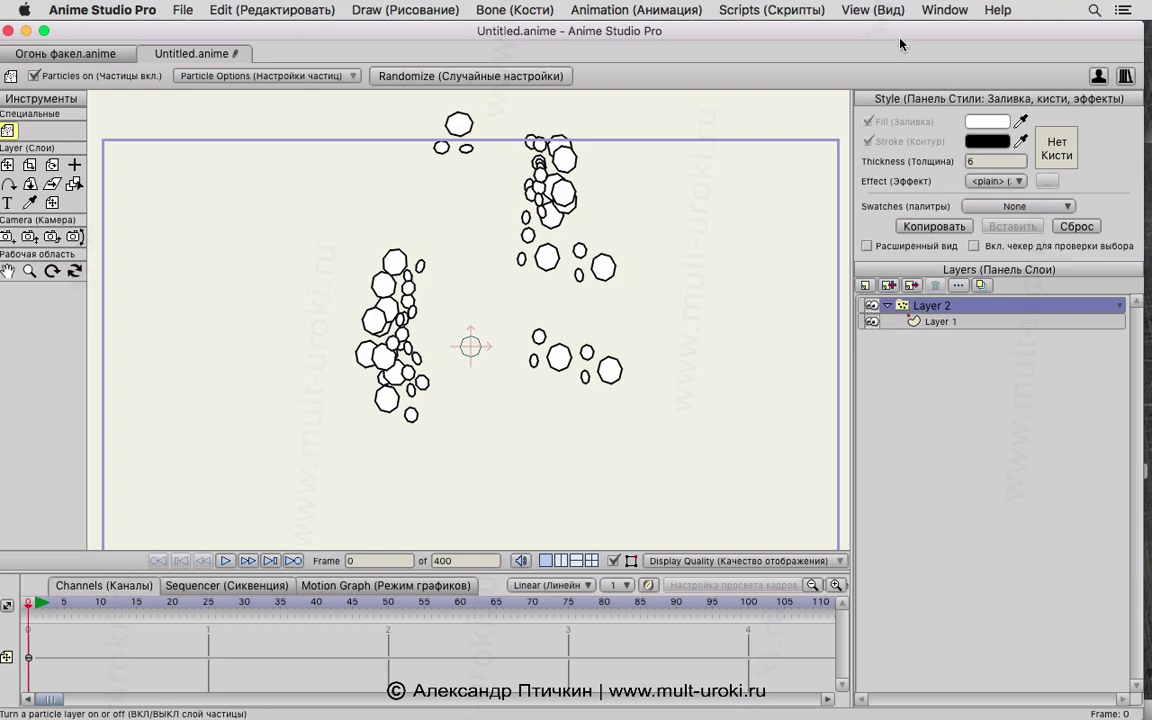
Step: Move the program window slightly and hide the Layers and Style panels
{"action": "left_click_drag", "start_coordinate": [900, 38], "coordinate": [908, 30]}
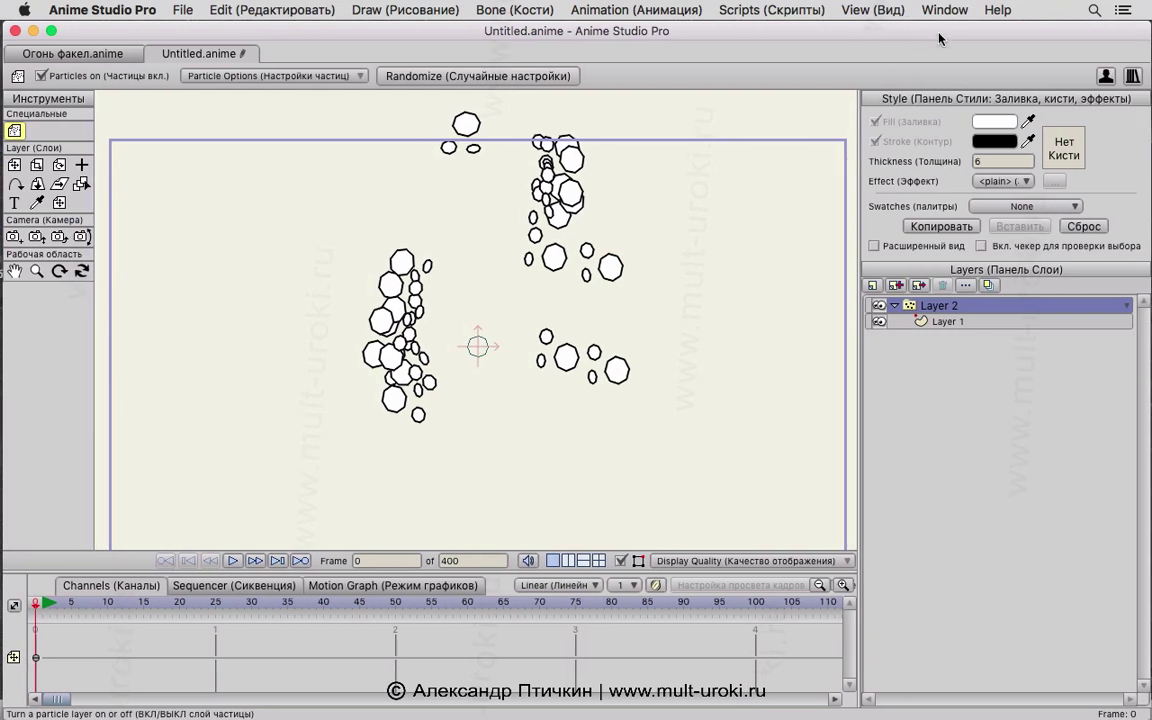
{"action": "left_click", "coordinate": [944, 10]}
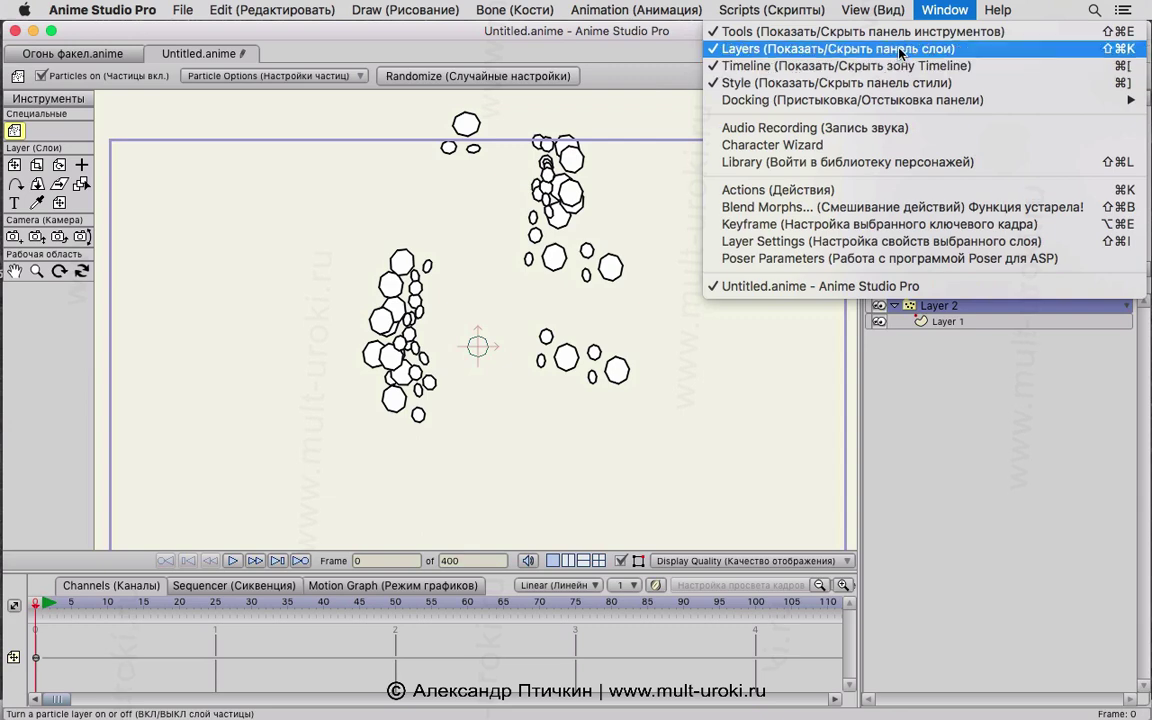
{"action": "left_click", "coordinate": [900, 49]}
{"action": "left_click", "coordinate": [944, 10]}
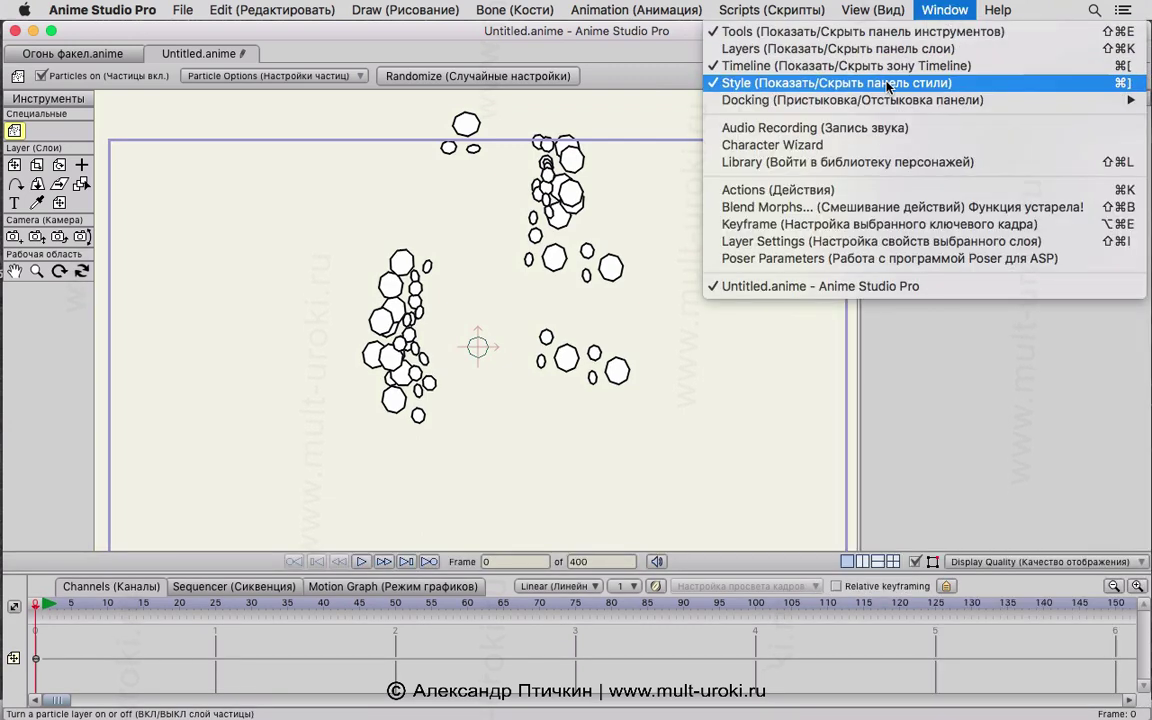
{"action": "left_click", "coordinate": [940, 82]}
Step: Hide the Style panel and play the particle animation from the start of the timeline
{"action": "left_click", "coordinate": [944, 10]}
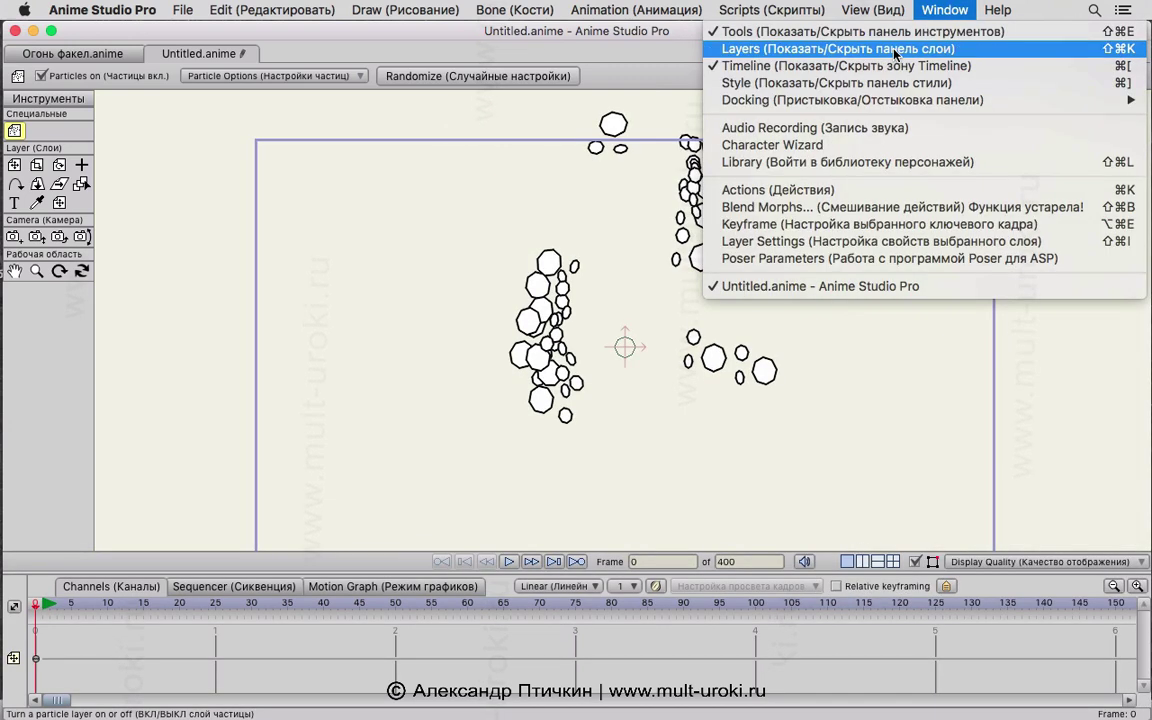
{"action": "left_click", "coordinate": [842, 83]}
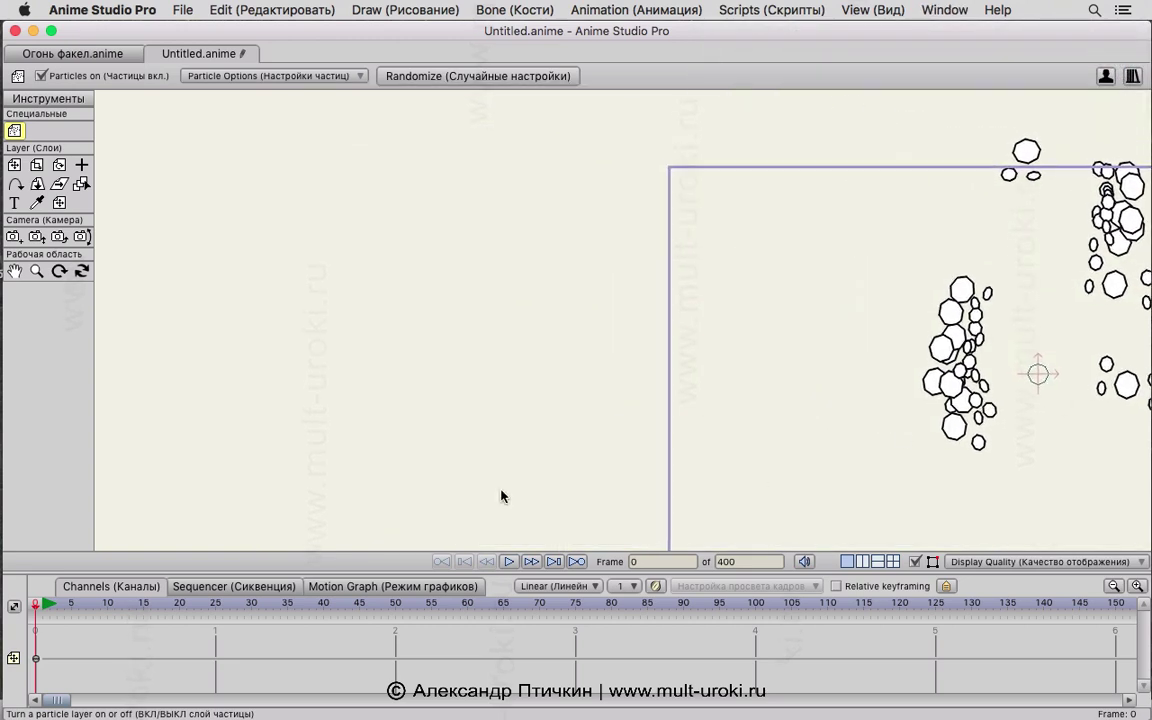
{"action": "key", "text": "space"}
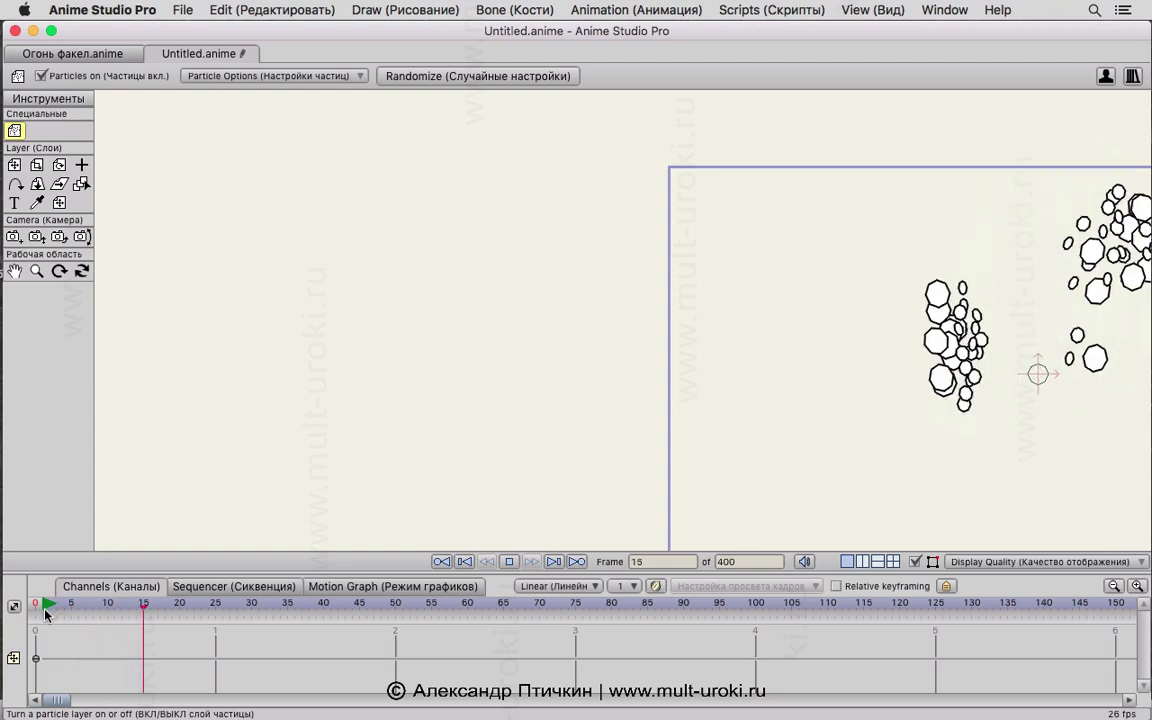
{"action": "left_click", "coordinate": [43, 603]}
{"action": "key", "text": "space"}
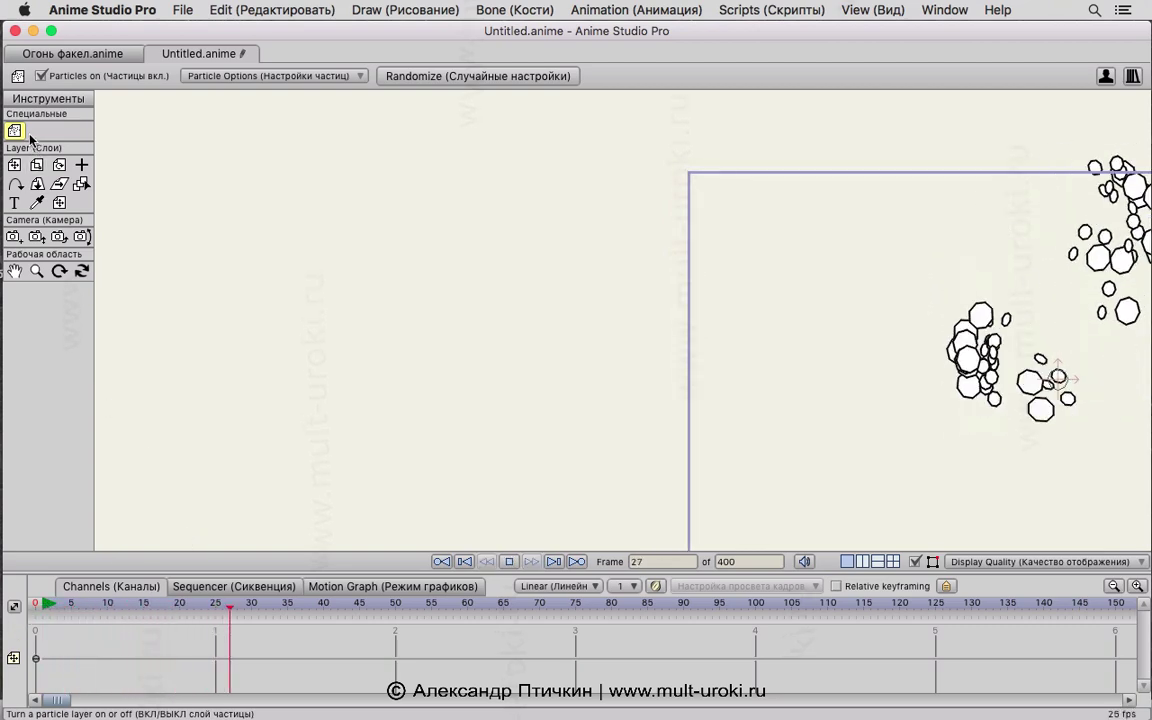
Step: In the particle options, set the acceleration rate to 0 and turn the emission direction to about 88 degrees
{"action": "left_click", "coordinate": [266, 77]}
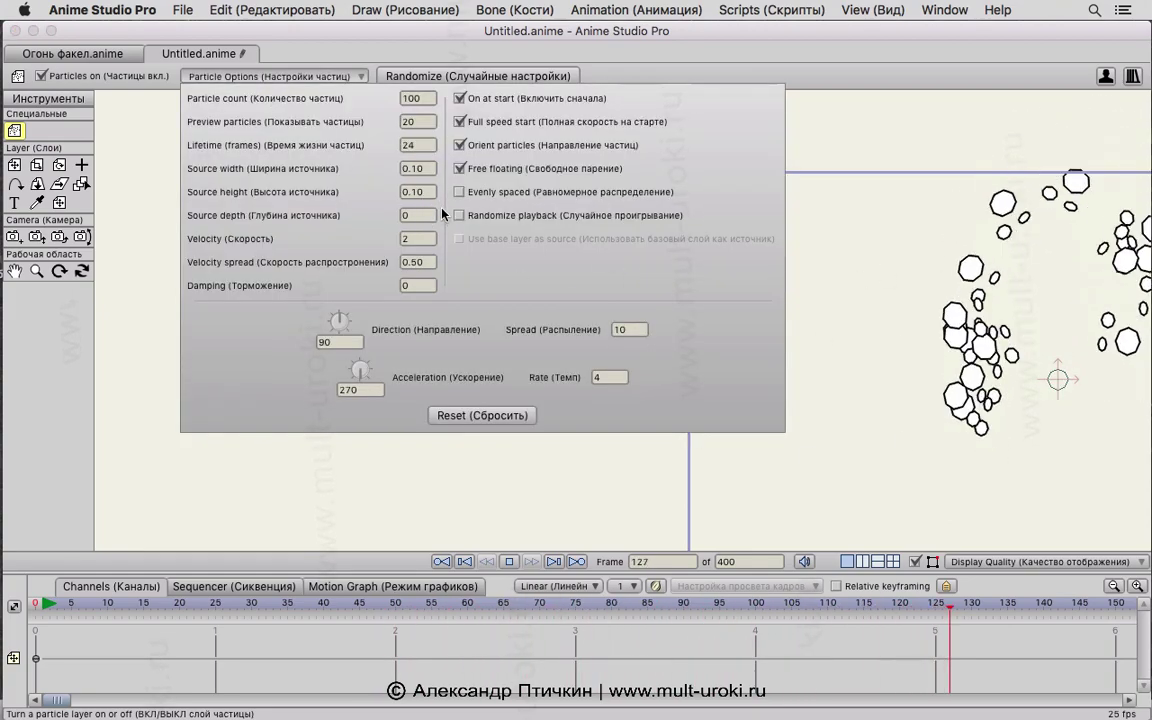
{"action": "mouse_move", "coordinate": [339, 321]}
{"action": "left_mouse_down"}
{"action": "mouse_move", "coordinate": [306, 323]}
{"action": "mouse_move", "coordinate": [330, 332]}
{"action": "left_mouse_up"}
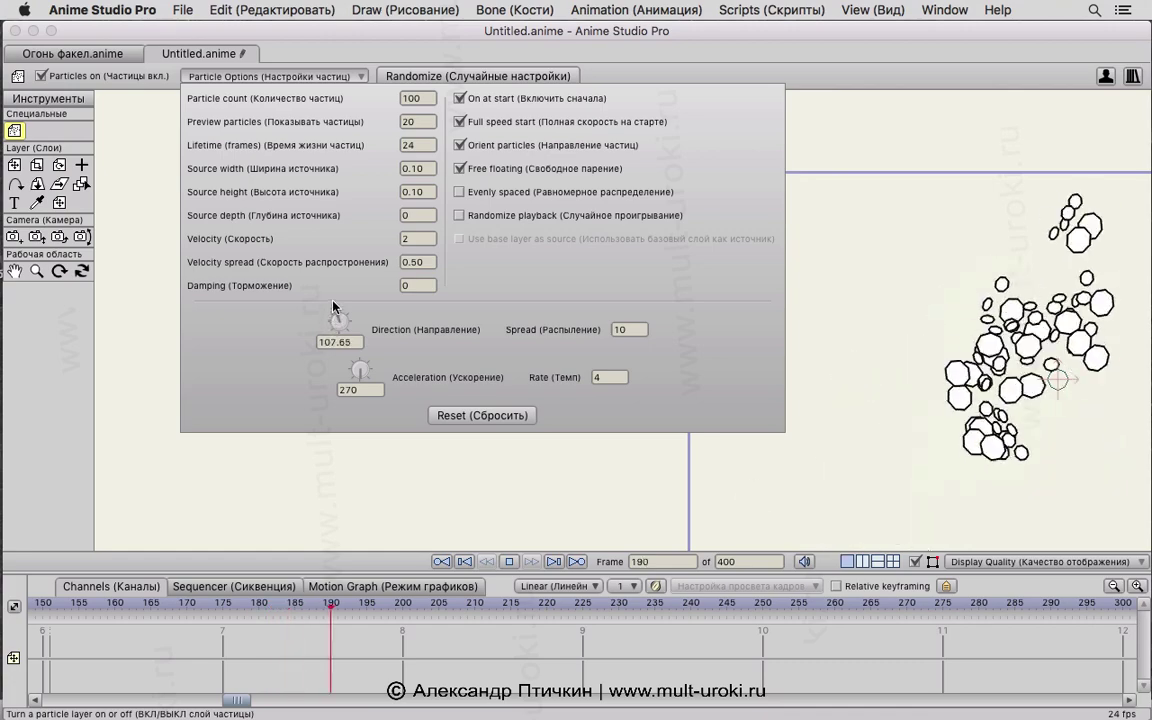
{"action": "double_click", "coordinate": [605, 377]}
{"action": "type", "text": "0"}
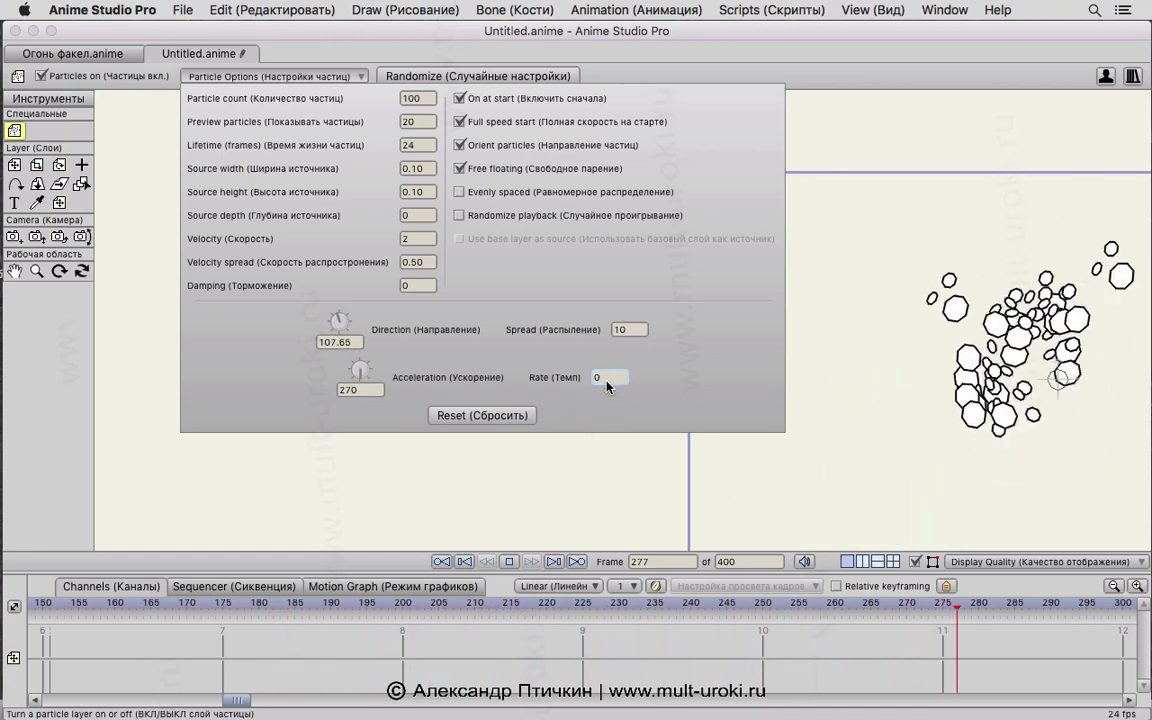
{"action": "left_click", "coordinate": [628, 329]}
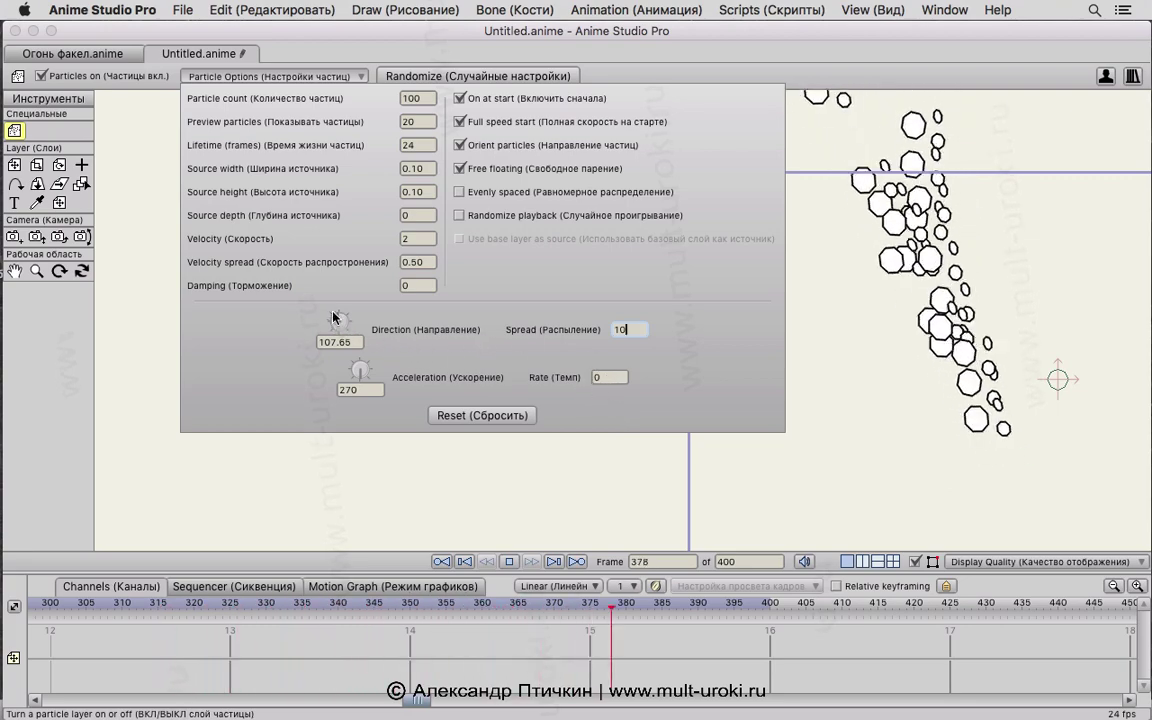
{"action": "mouse_move", "coordinate": [330, 318]}
{"action": "left_mouse_down"}
{"action": "mouse_move", "coordinate": [329, 328]}
{"action": "mouse_move", "coordinate": [338, 300]}
{"action": "left_mouse_up"}
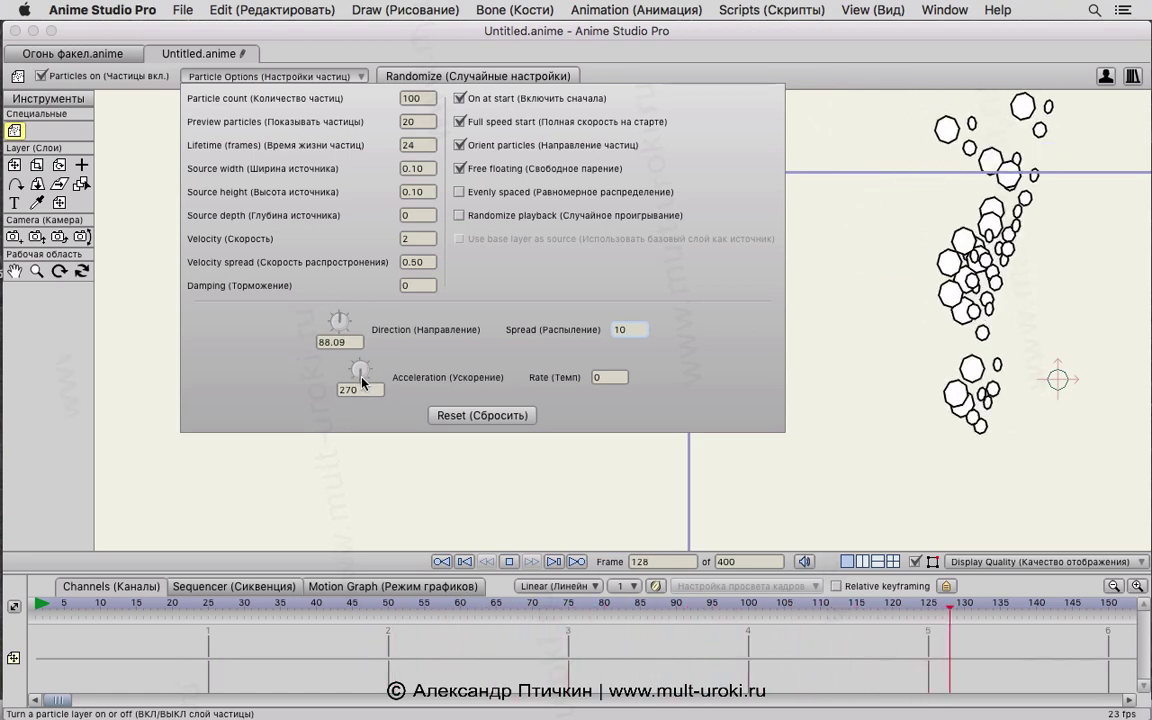
Step: Try particle counts of 20 and 1, and settle on a particle count of 10
{"action": "left_click", "coordinate": [403, 98]}
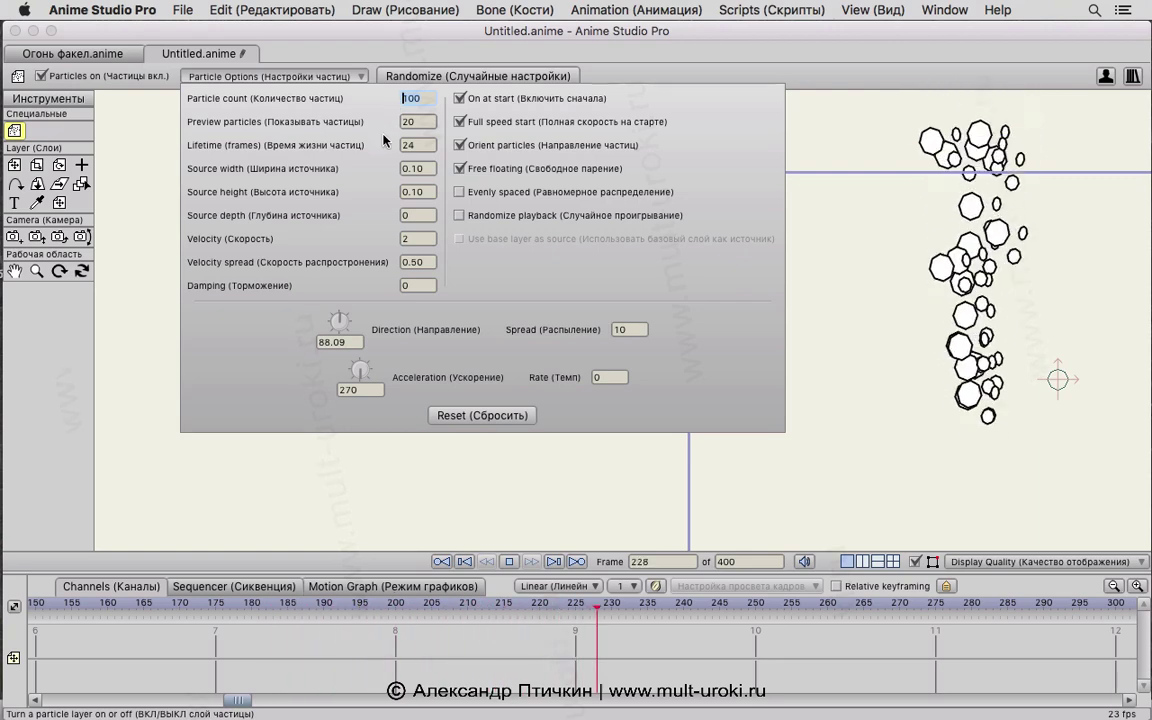
{"action": "type", "text": "20"}
{"action": "key", "text": "Tab"}
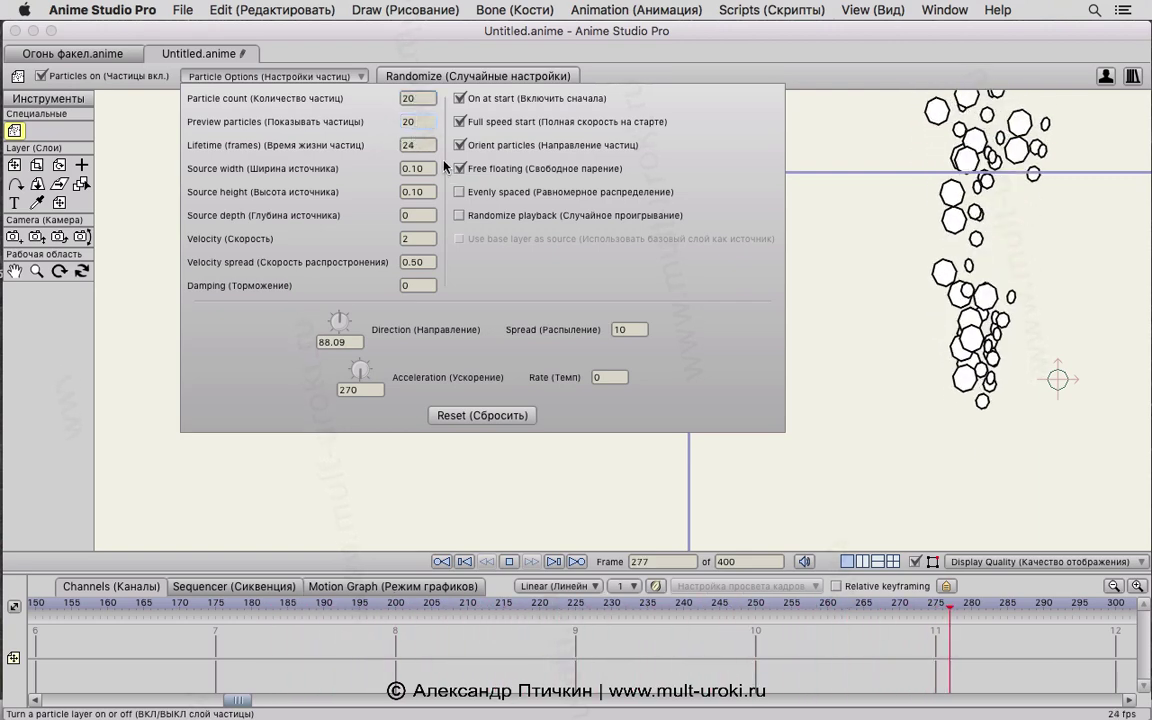
{"action": "left_click", "coordinate": [405, 98]}
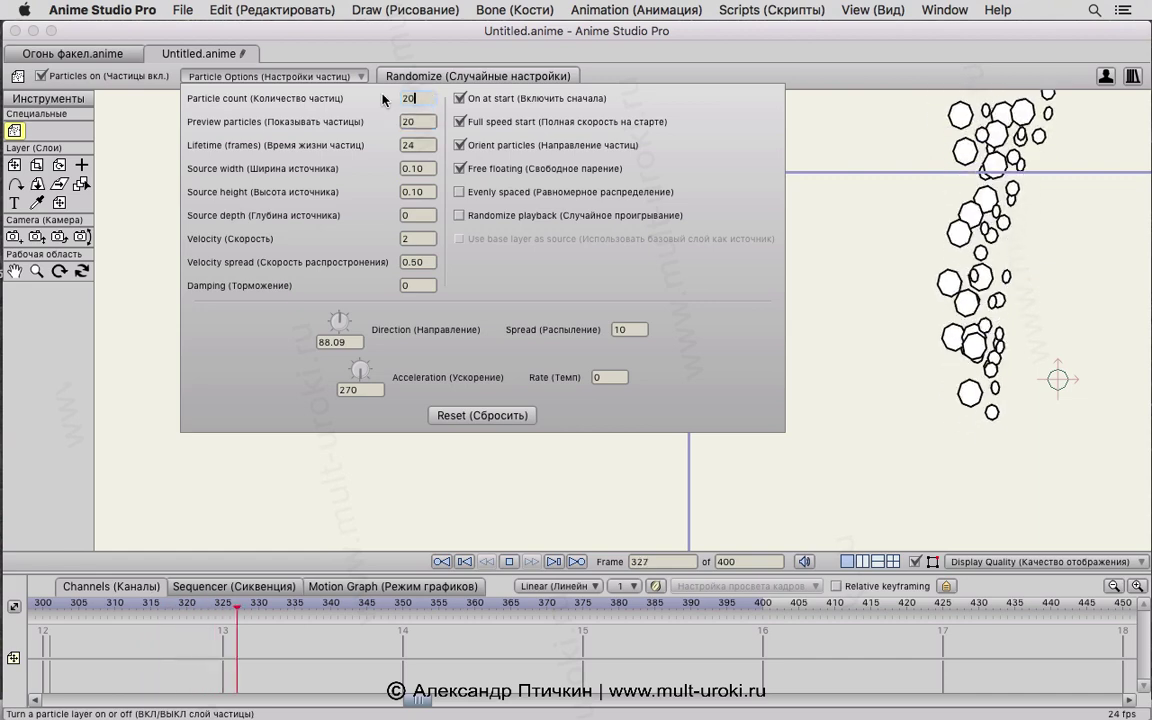
{"action": "key", "text": "BackSpace"}
{"action": "key", "text": "BackSpace"}
{"action": "type", "text": "1"}
{"action": "key", "text": "Tab"}
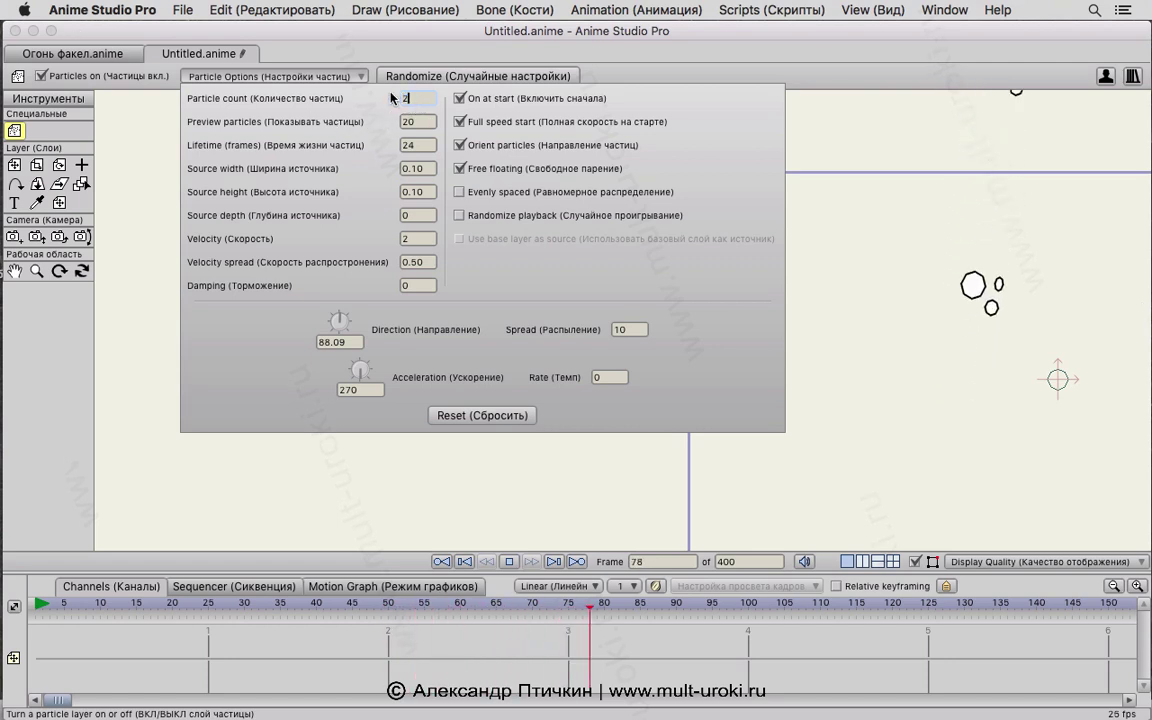
{"action": "type", "text": "10"}
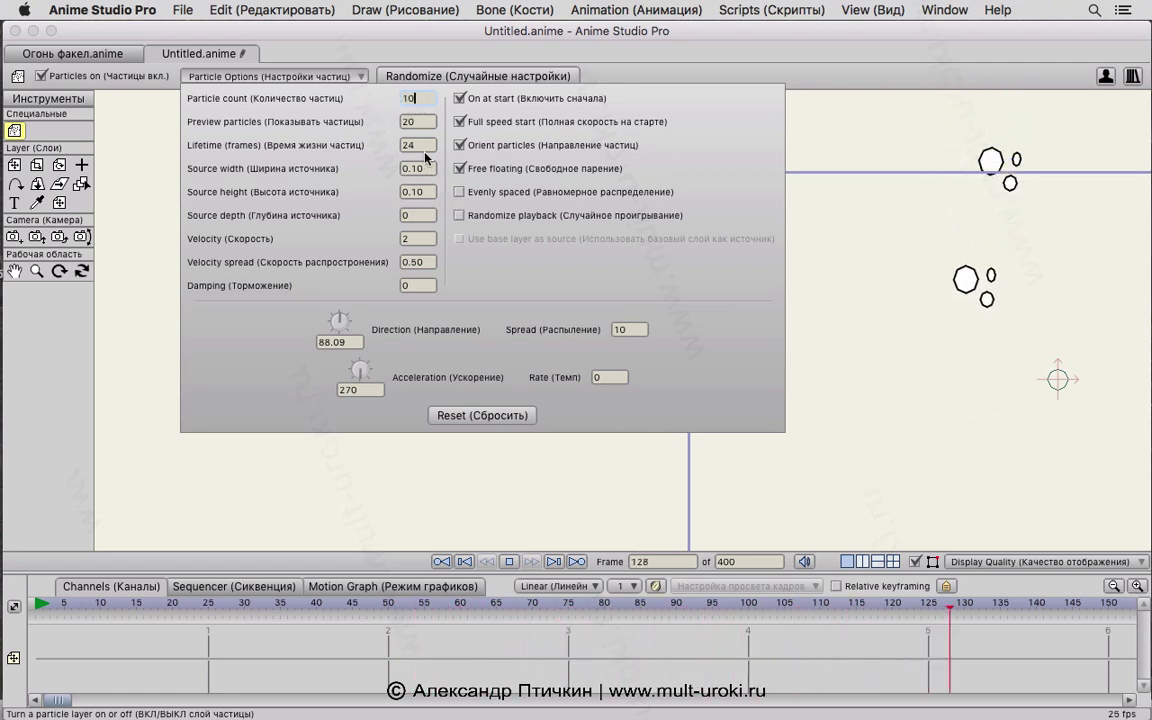
{"action": "left_click", "coordinate": [414, 121]}
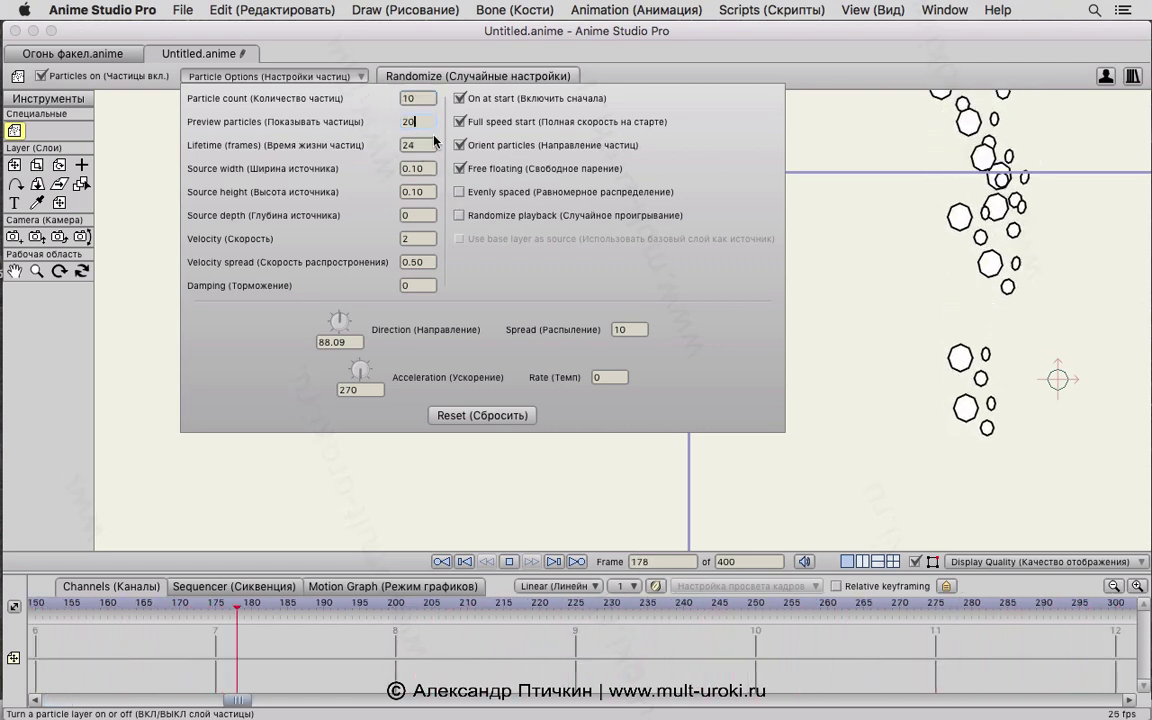
Step: Try a particle lifetime of 10 frames and raise it to 14 frames
{"action": "left_click", "coordinate": [431, 147]}
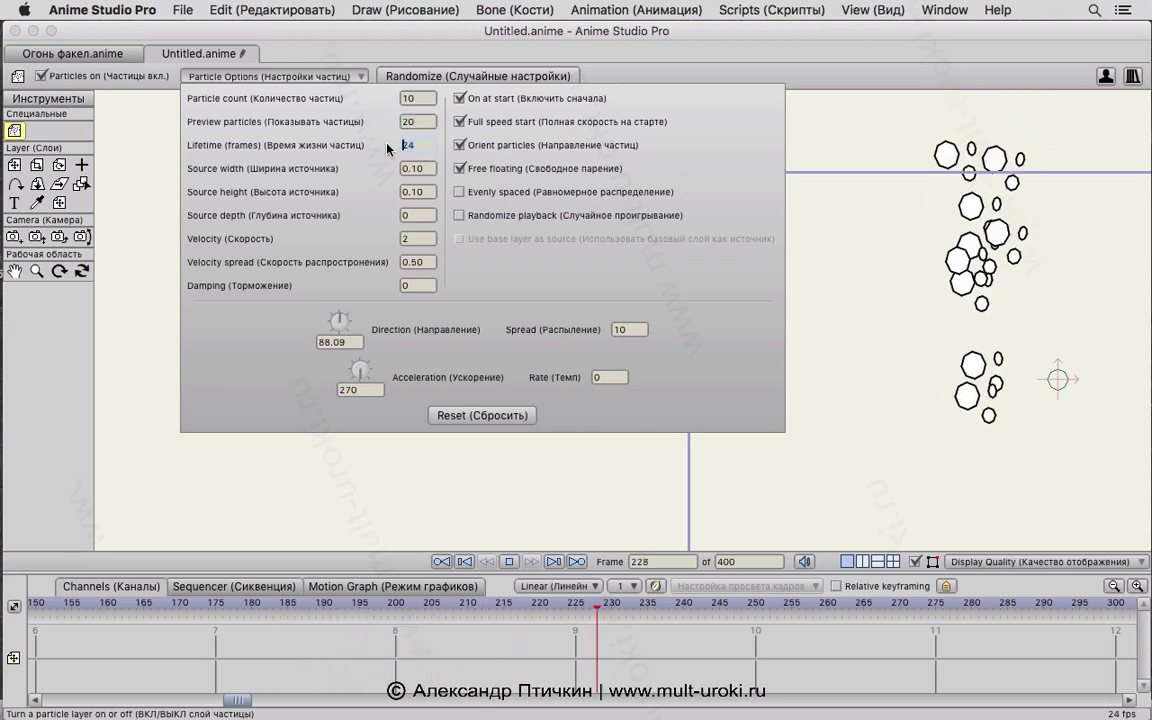
{"action": "type", "text": "10"}
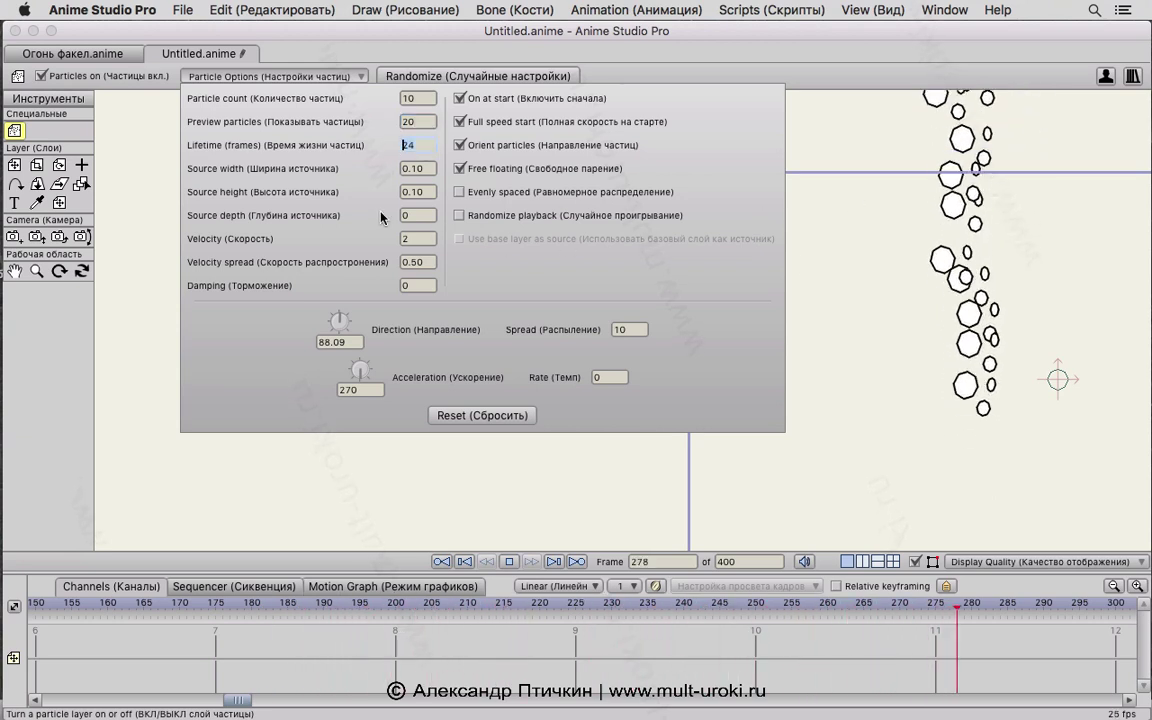
{"action": "left_click", "coordinate": [414, 121]}
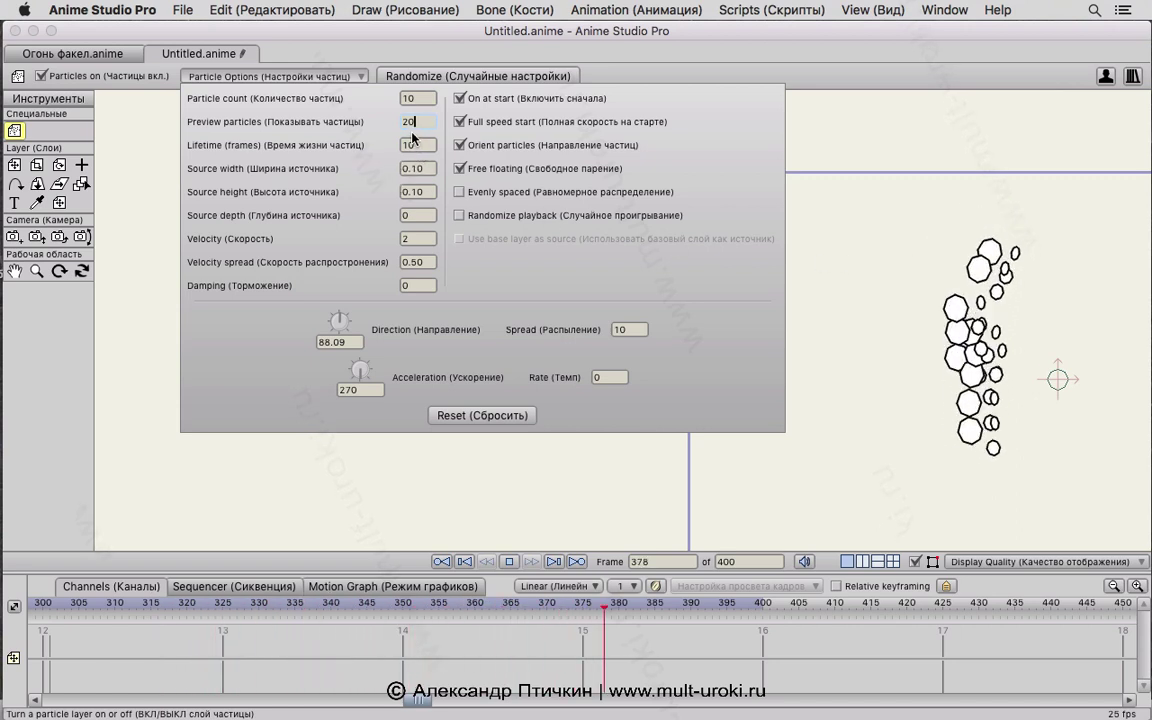
{"action": "double_click", "coordinate": [413, 144]}
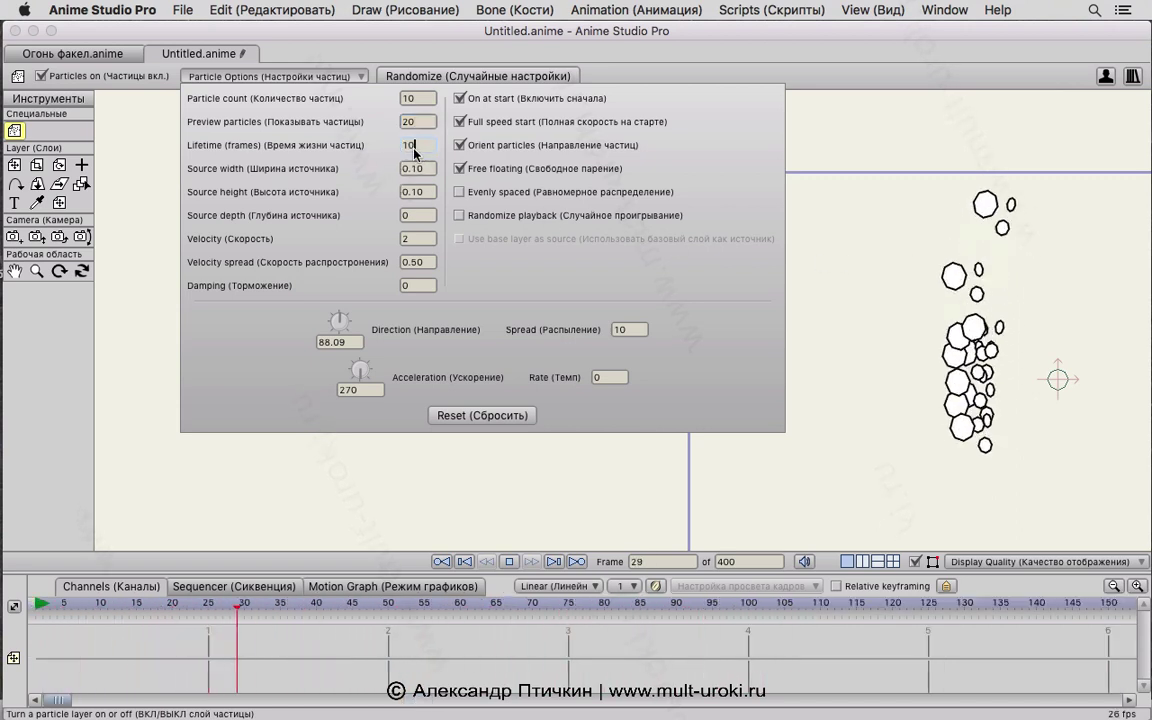
{"action": "type", "text": "14"}
{"action": "left_click", "coordinate": [413, 122]}
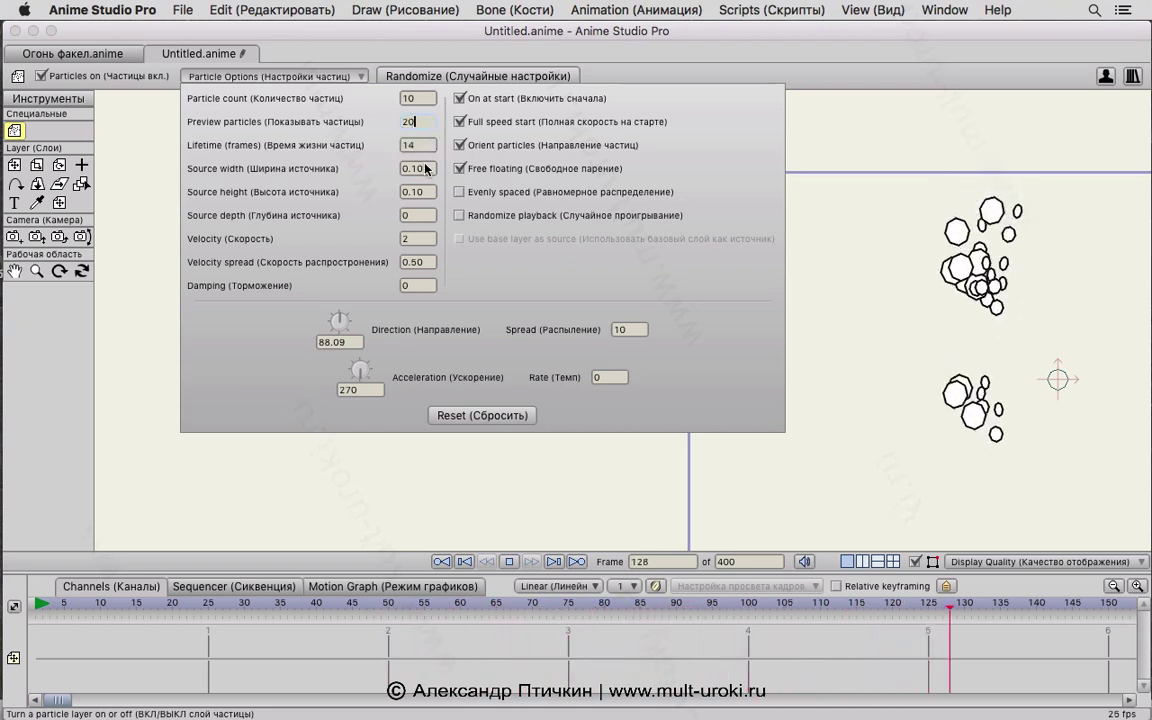
Step: Try a particle lifetime of 16 frames and set it back to 14
{"action": "left_click", "coordinate": [419, 146]}
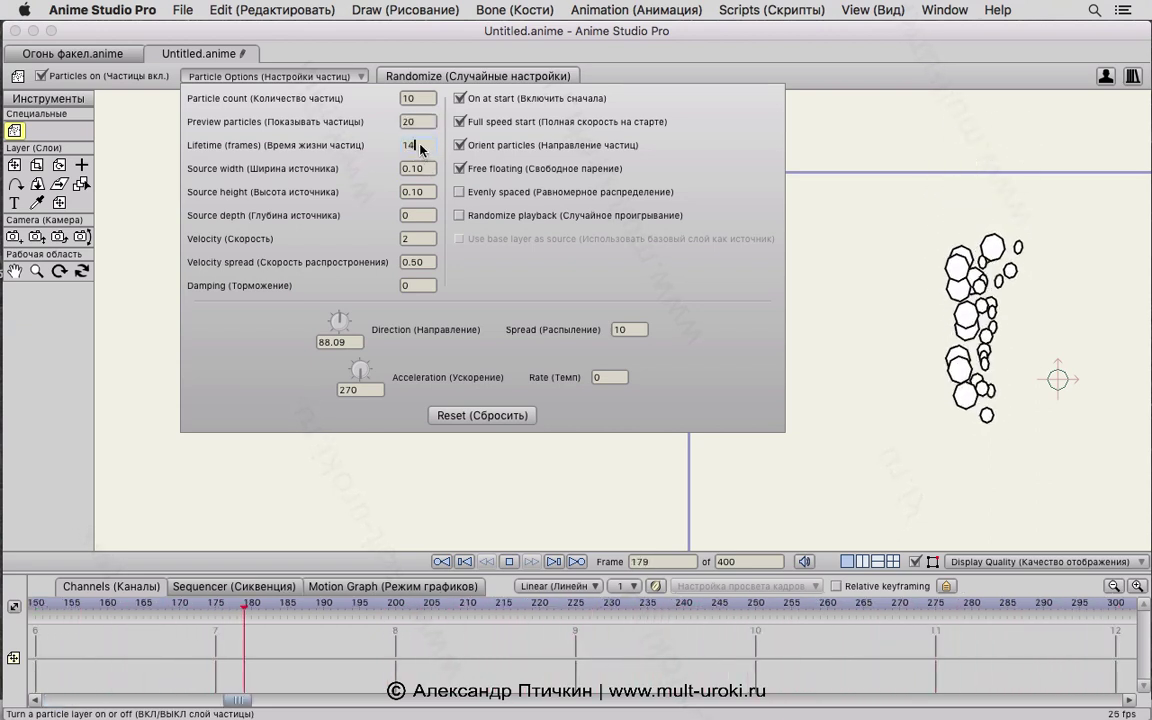
{"action": "key", "text": "BackSpace"}
{"action": "type", "text": "6"}
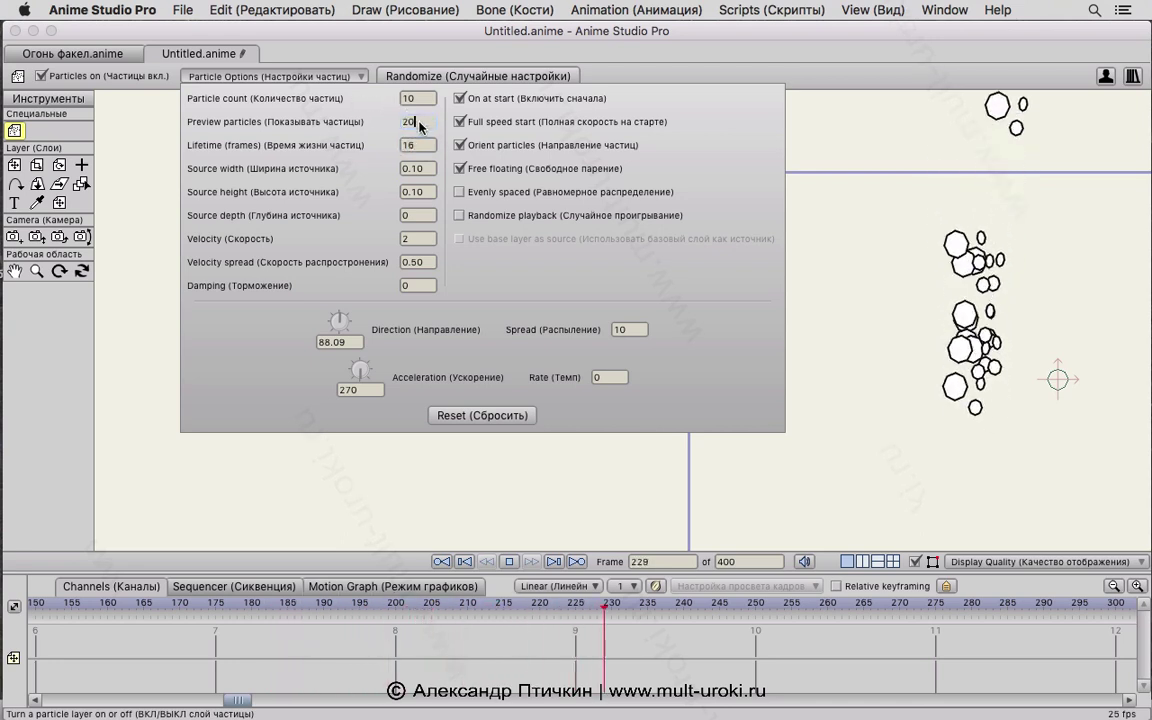
{"action": "key", "text": "BackSpace"}
{"action": "type", "text": "4"}
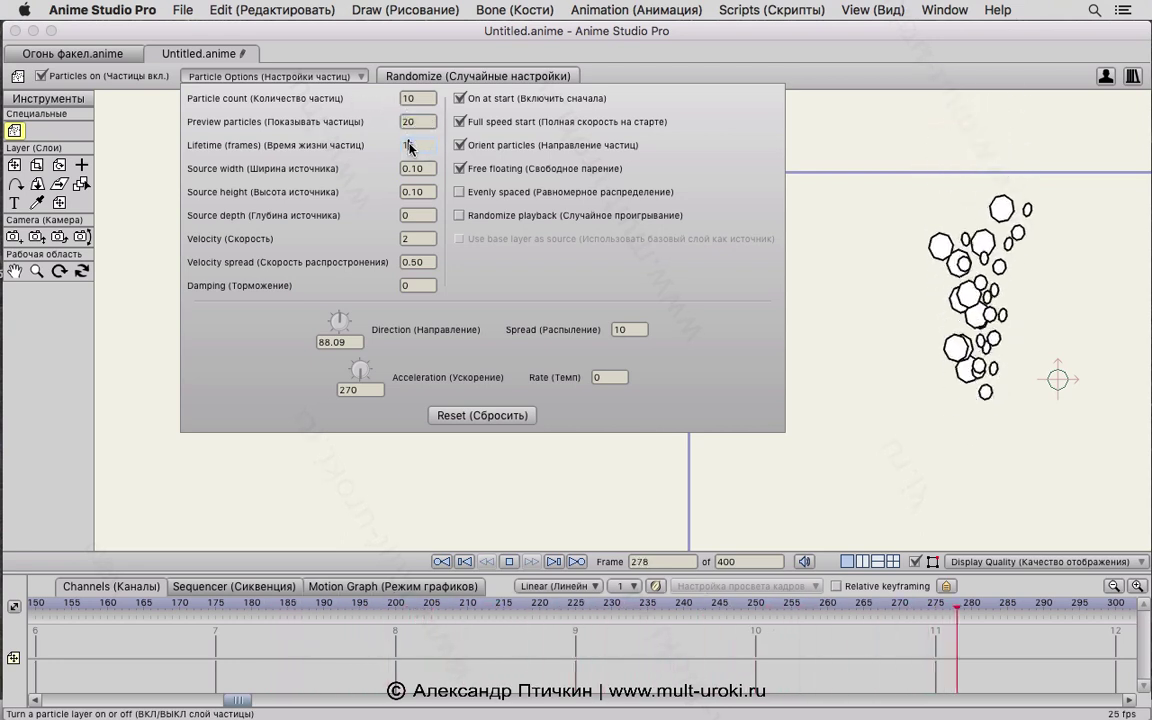
{"action": "left_click", "coordinate": [427, 170]}
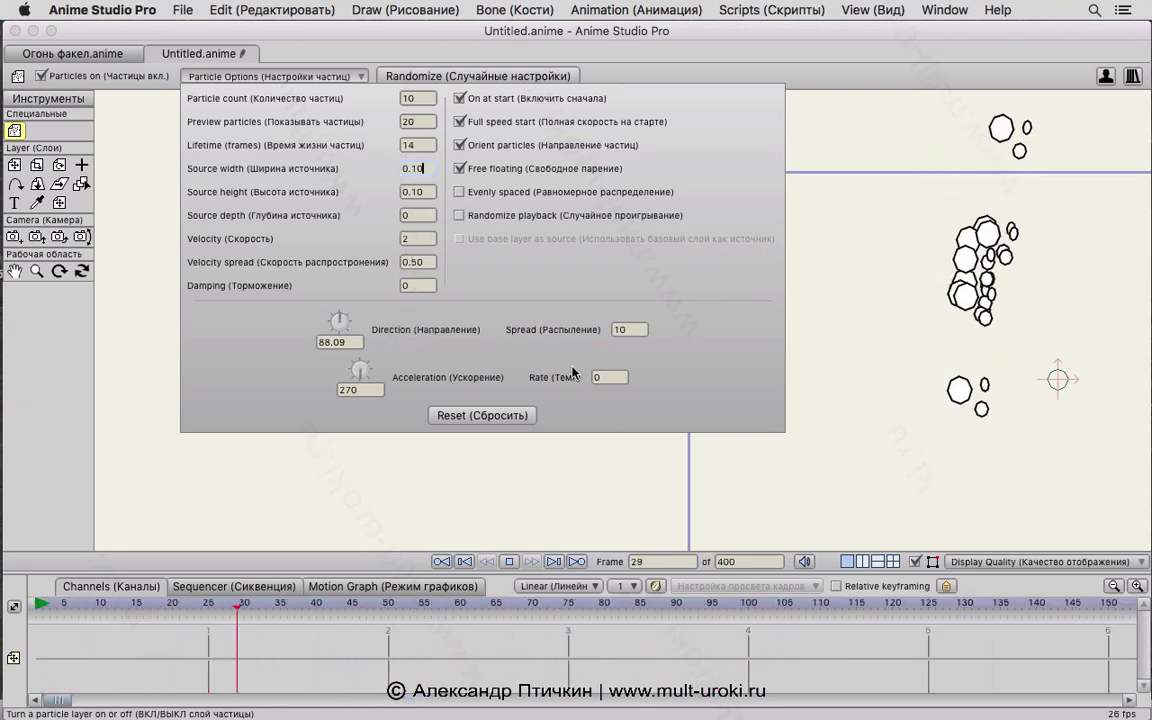
Step: Try particle spread values of 50, 40 and 30 during playback
{"action": "left_click", "coordinate": [628, 329]}
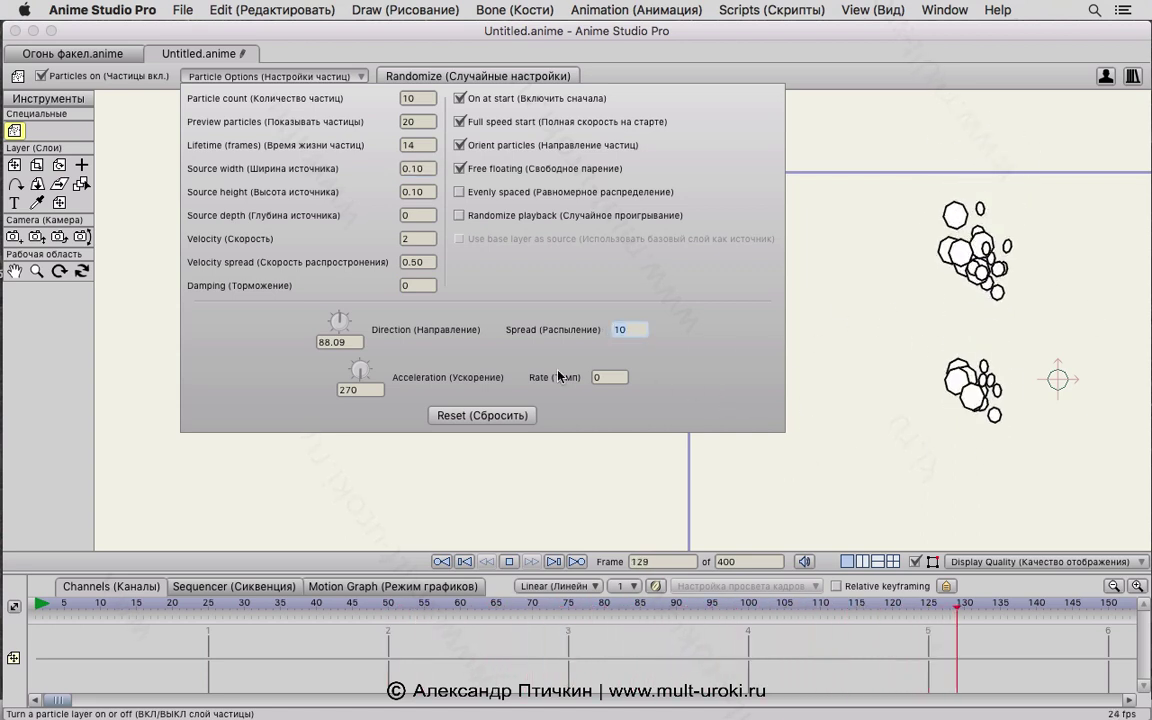
{"action": "type", "text": "50"}
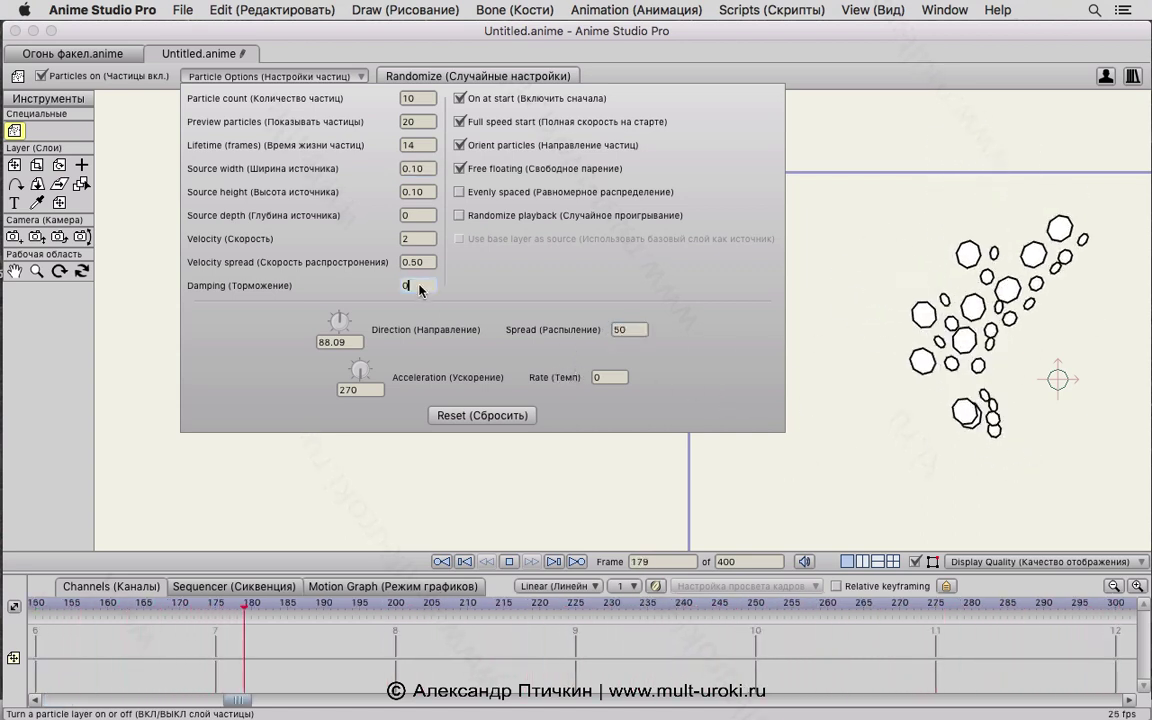
{"action": "left_click", "coordinate": [617, 332]}
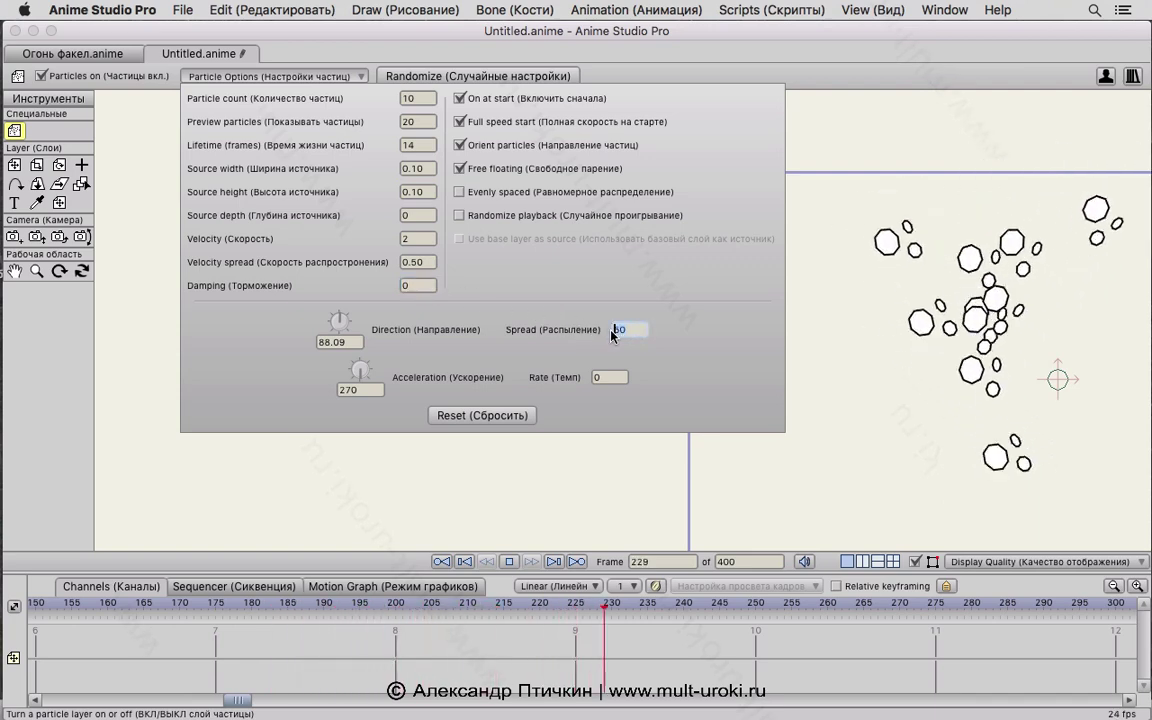
{"action": "type", "text": "40"}
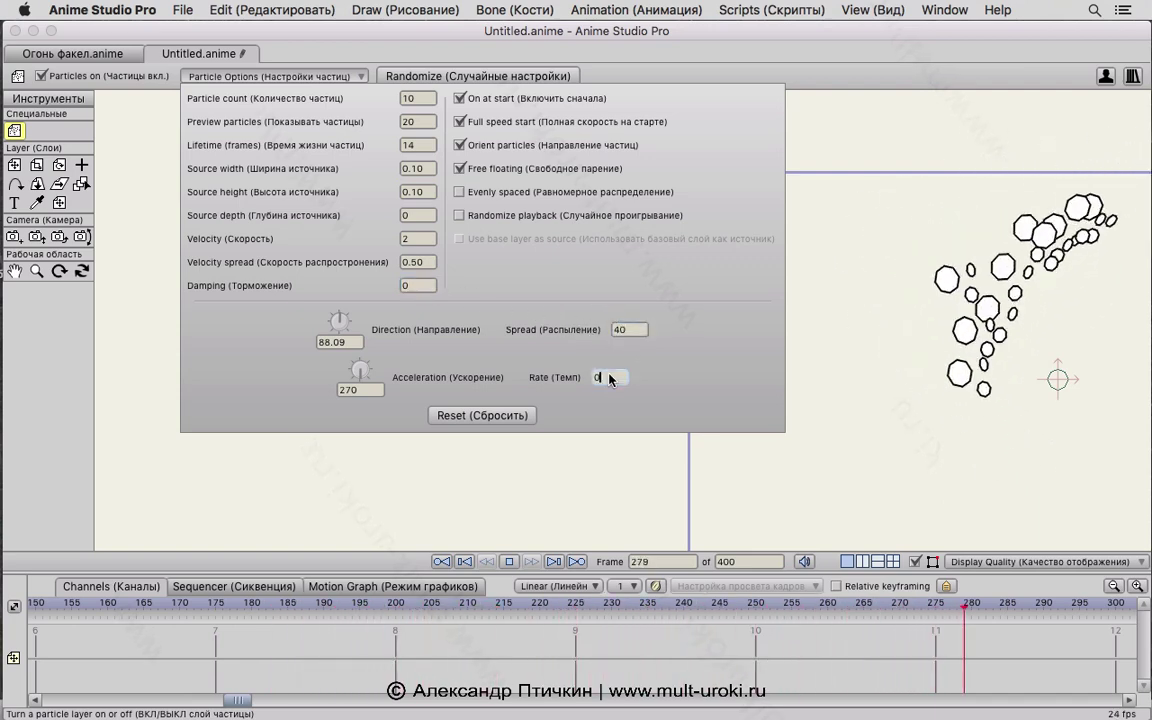
{"action": "left_click", "coordinate": [638, 331]}
{"action": "type", "text": "30"}
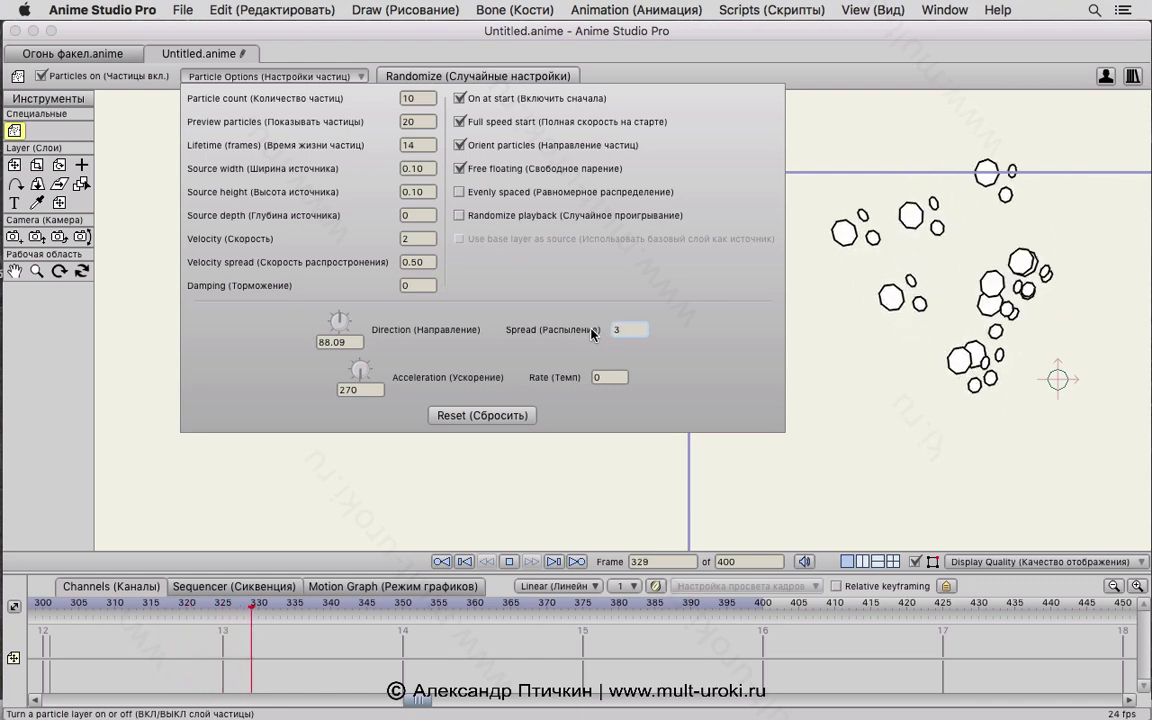
{"action": "left_click", "coordinate": [610, 378]}
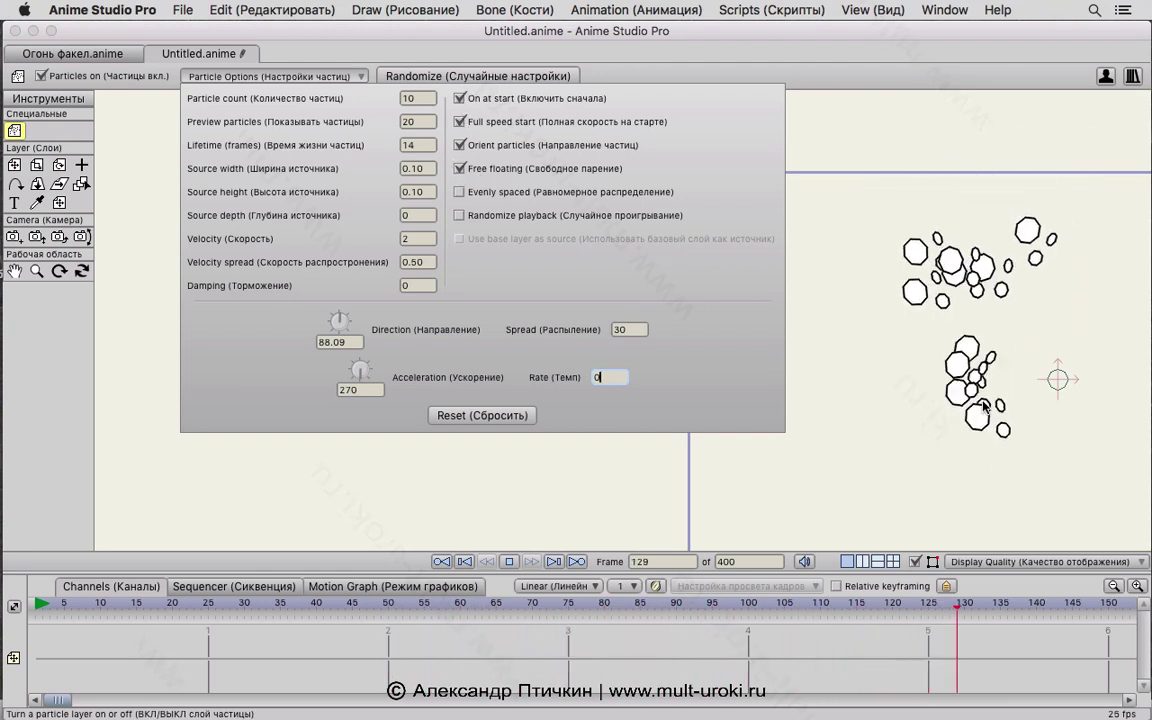
Step: Set the particle spread to 20
{"action": "left_click", "coordinate": [630, 329]}
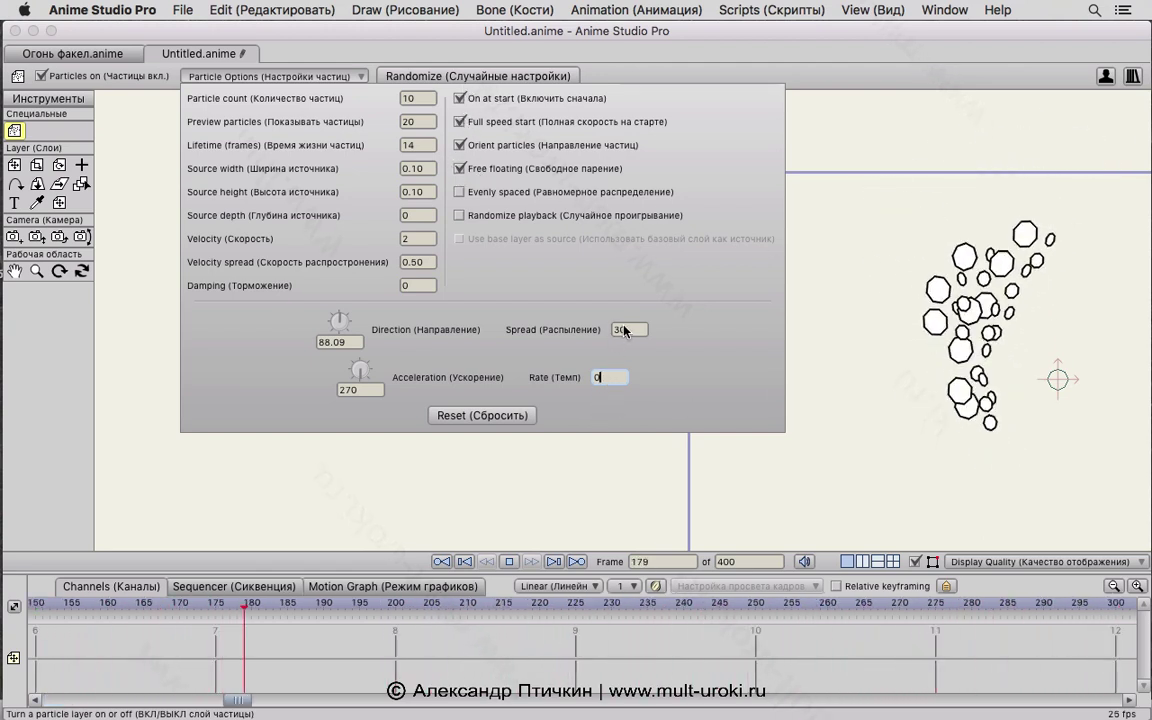
{"action": "type", "text": "20"}
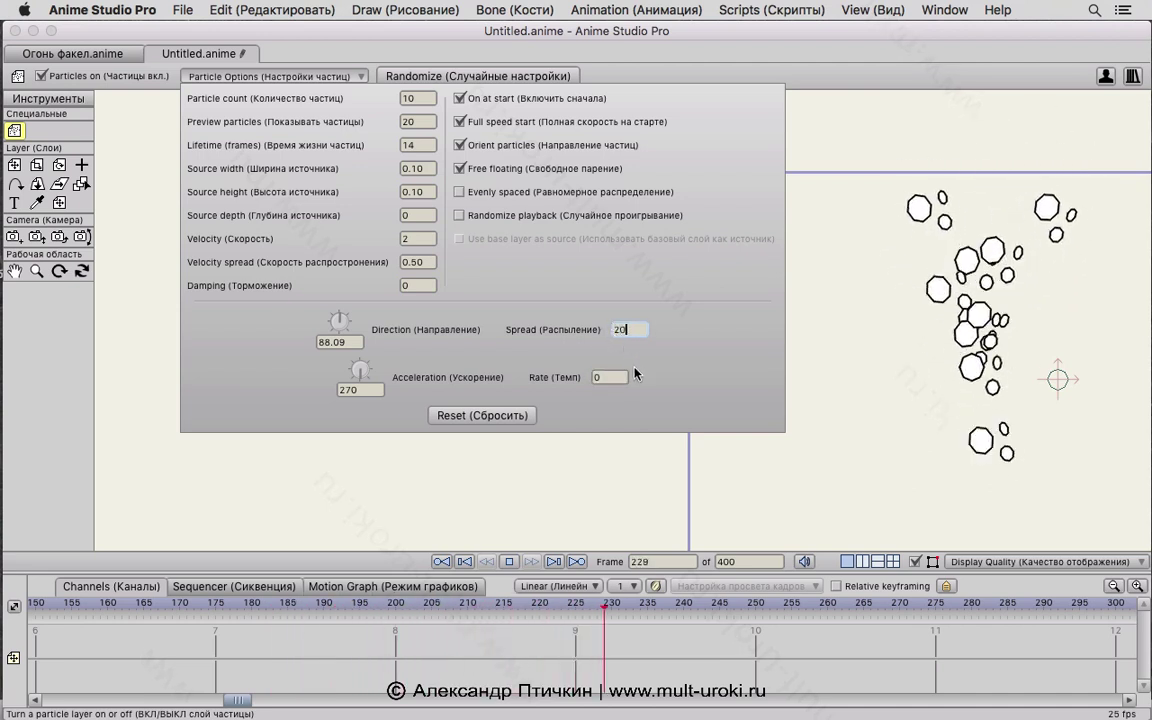
{"action": "left_click", "coordinate": [612, 377]}
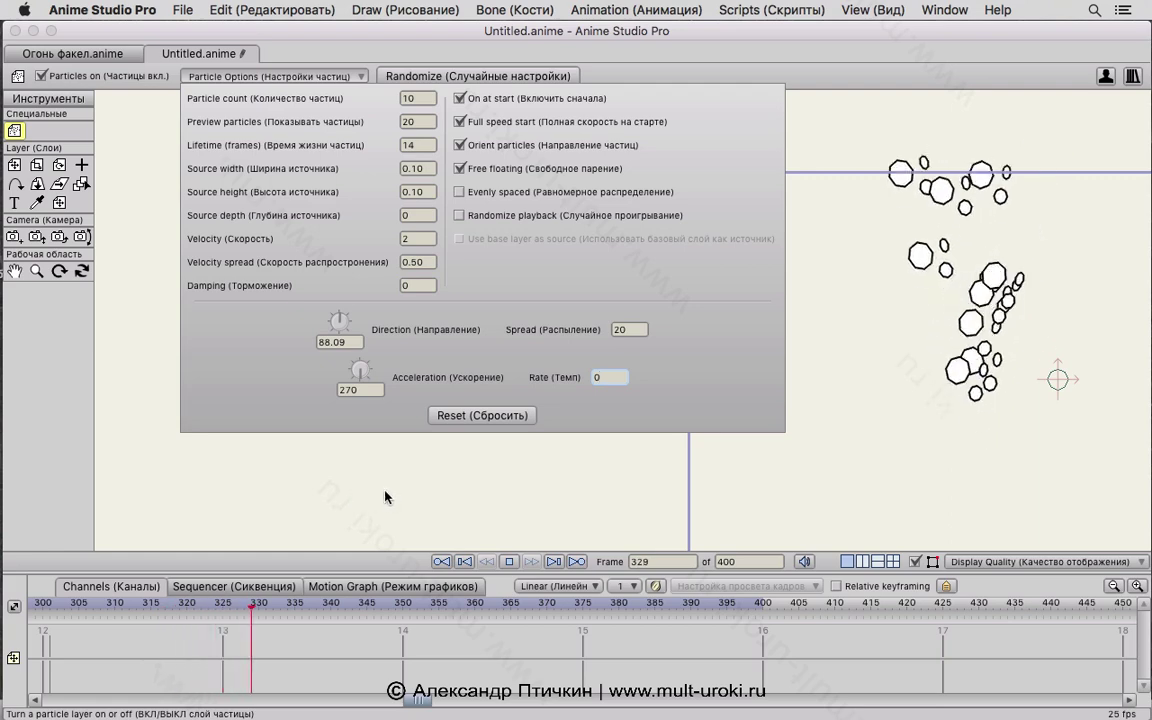
Step: Close the particle options, stop the playback and show the Layers panel again
{"action": "left_click", "coordinate": [509, 561]}
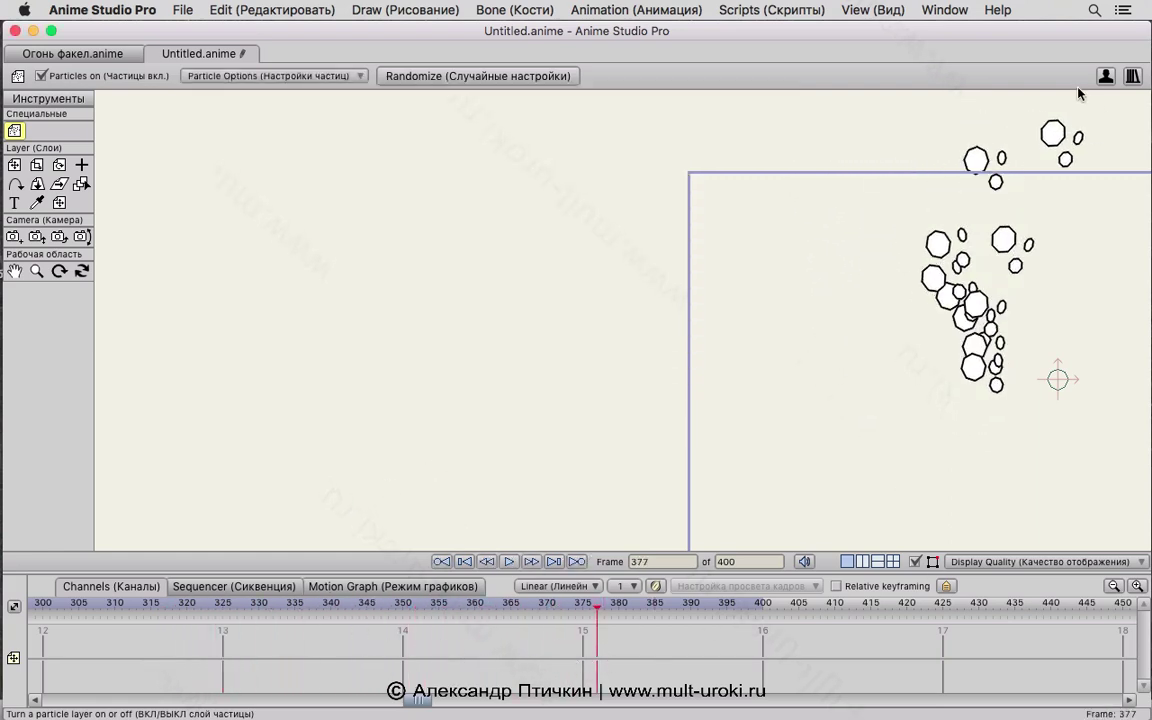
{"action": "left_click", "coordinate": [944, 10]}
{"action": "left_click", "coordinate": [935, 49]}
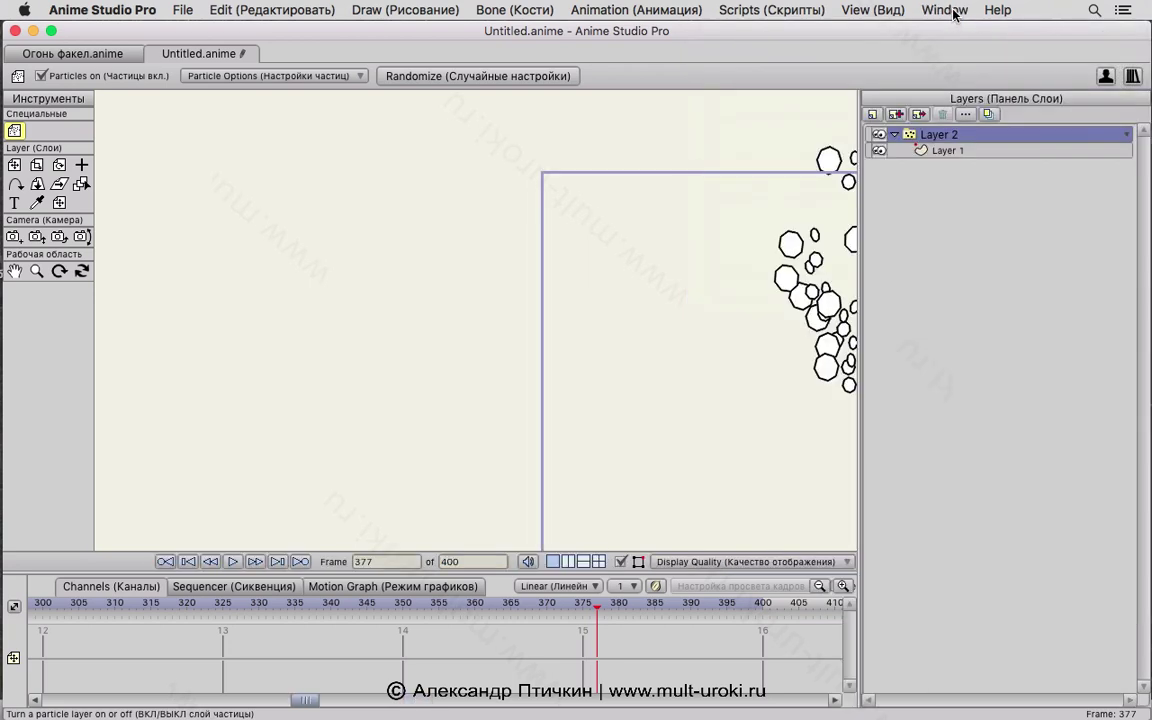
Step: Show the Style panel and return the timeline to frame 0
{"action": "left_click", "coordinate": [944, 10]}
{"action": "left_click", "coordinate": [915, 83]}
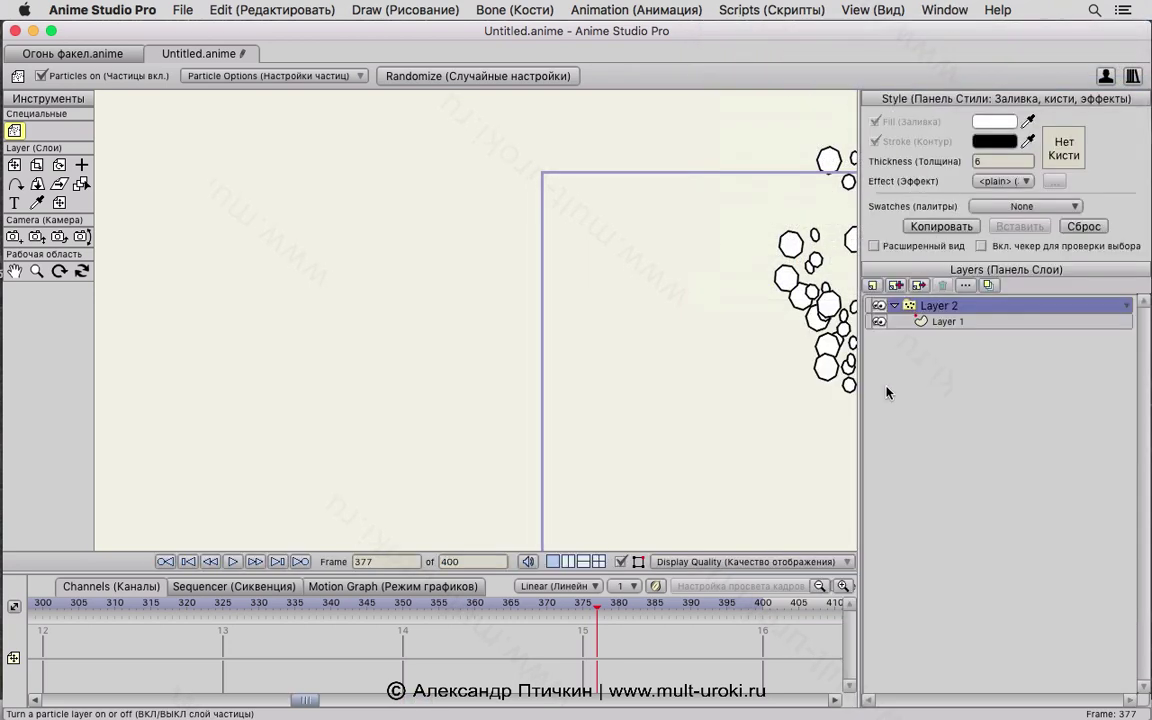
{"action": "left_click_drag", "start_coordinate": [741, 407], "coordinate": [497, 394]}
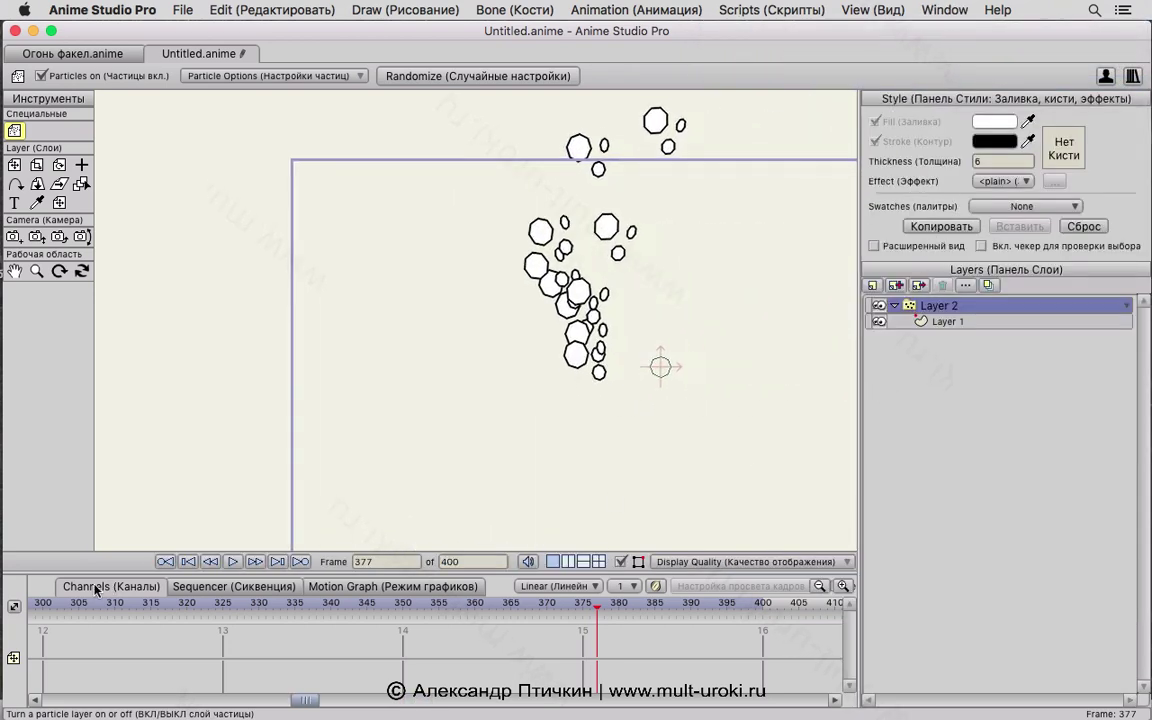
{"action": "left_click_drag", "start_coordinate": [303, 699], "coordinate": [90, 699]}
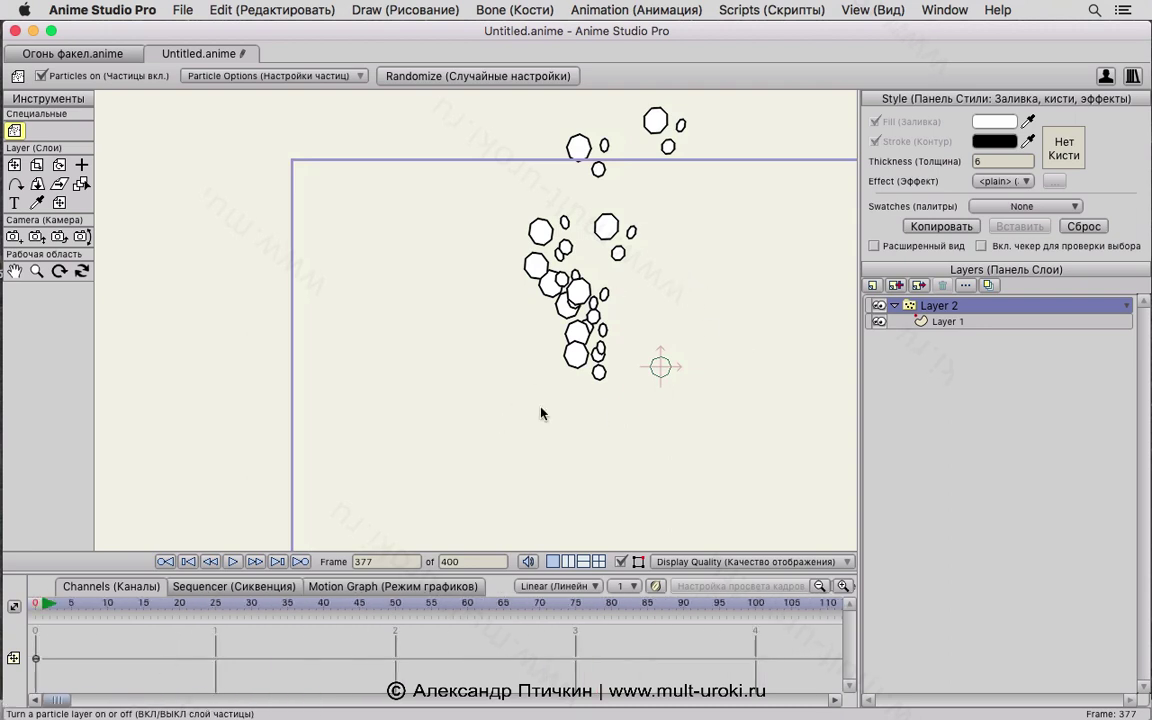
{"action": "left_click", "coordinate": [46, 604]}
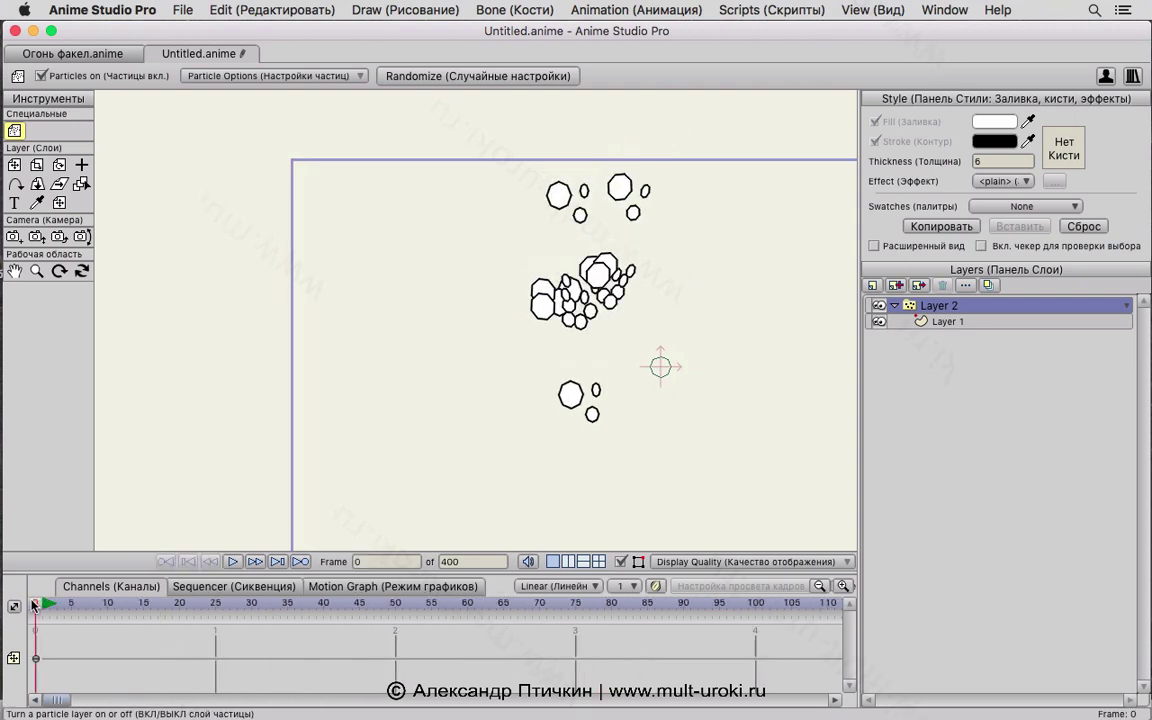
Step: Create a new group layer and place the particle layer inside it
{"action": "left_click", "coordinate": [894, 306]}
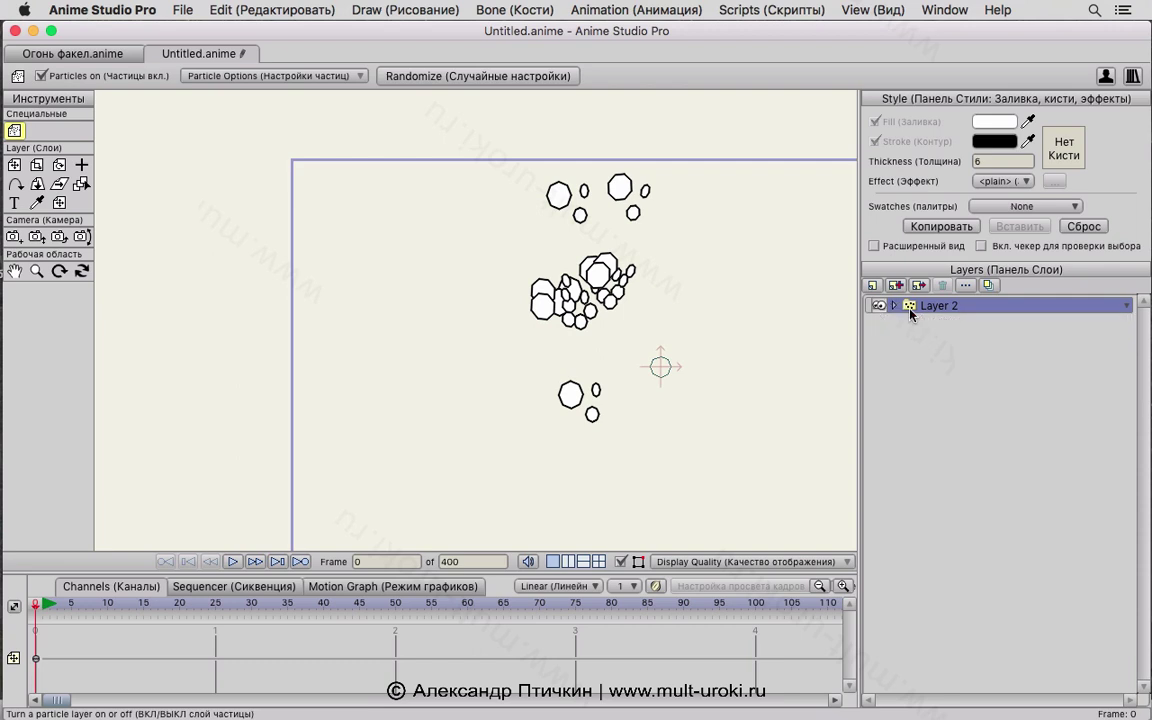
{"action": "left_click", "coordinate": [866, 286]}
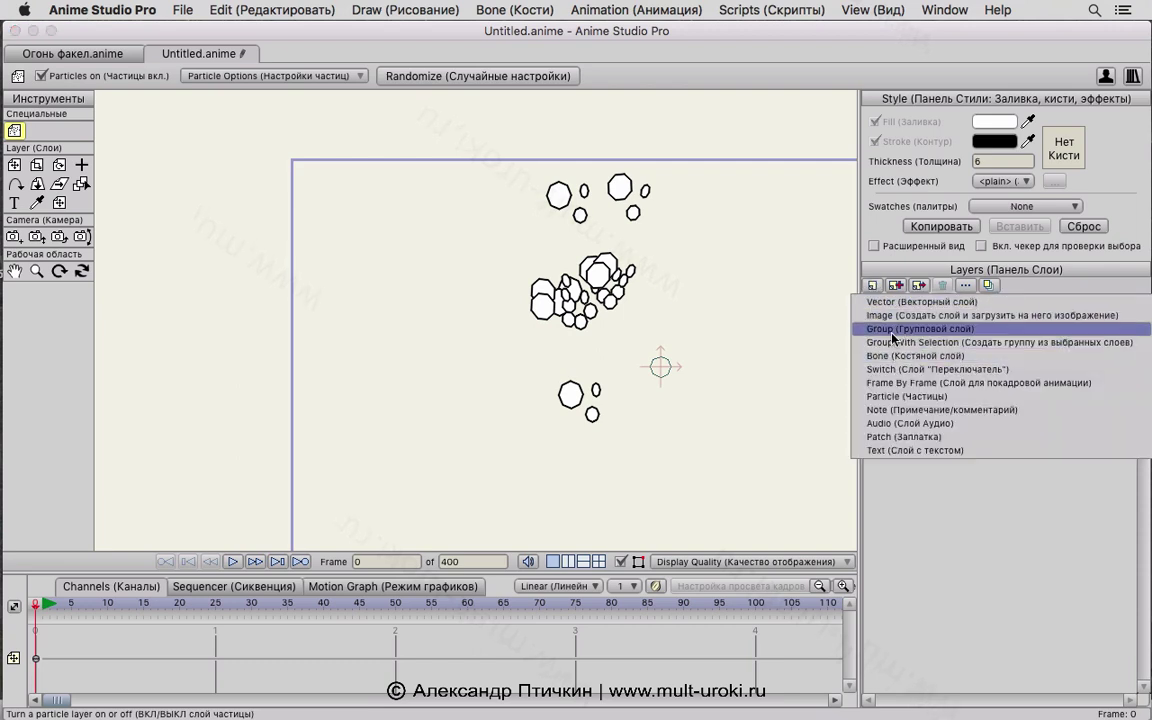
{"action": "left_click", "coordinate": [893, 329]}
{"action": "left_click_drag", "start_coordinate": [905, 322], "coordinate": [930, 329]}
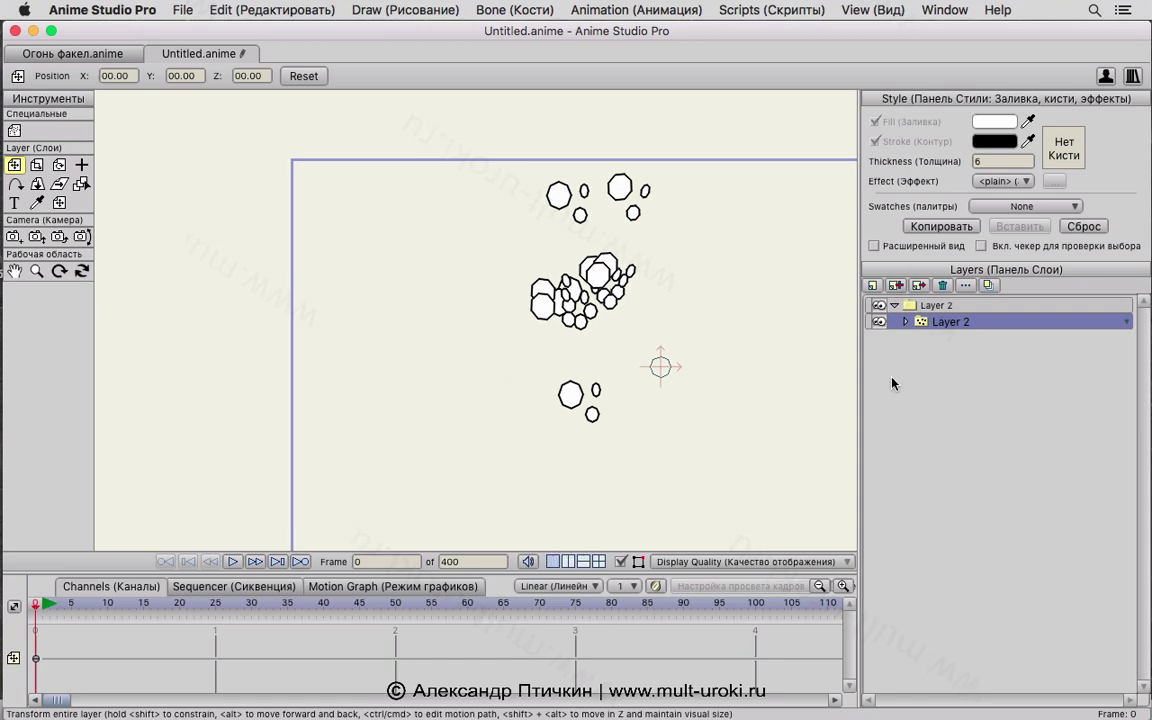
Step: Rename the new group layer as факел
{"action": "double_click", "coordinate": [918, 308]}
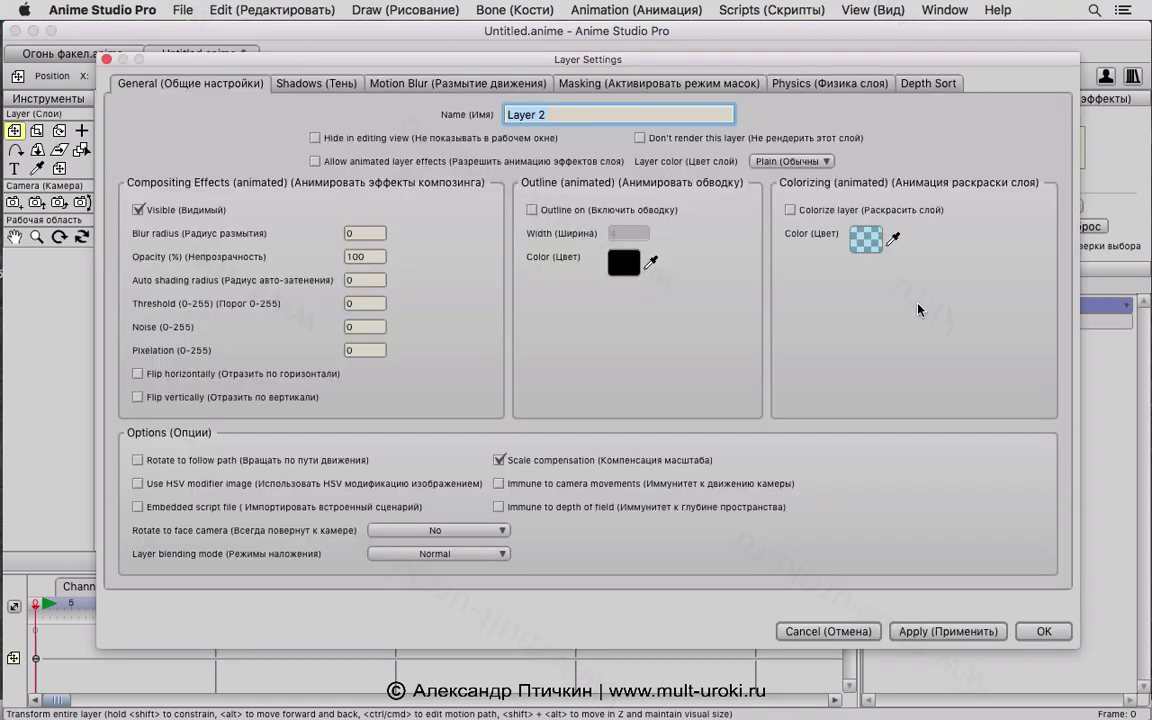
{"action": "type", "text": "факел"}
{"action": "key", "text": "Return"}
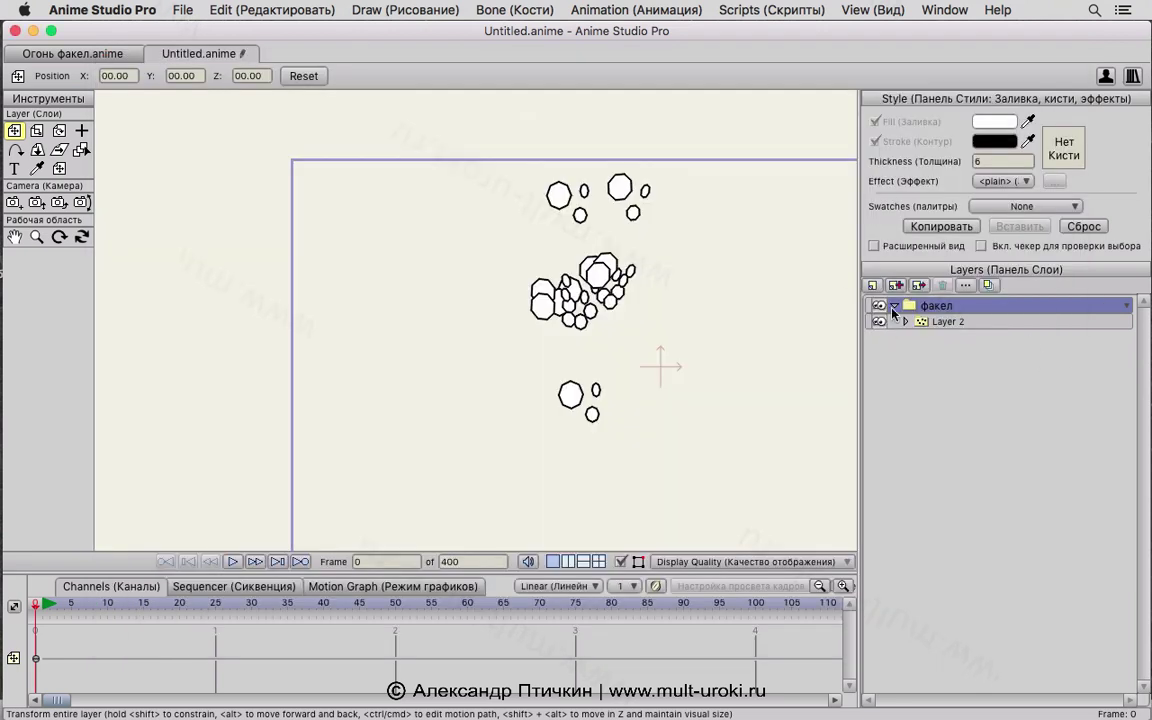
{"action": "left_click", "coordinate": [894, 306]}
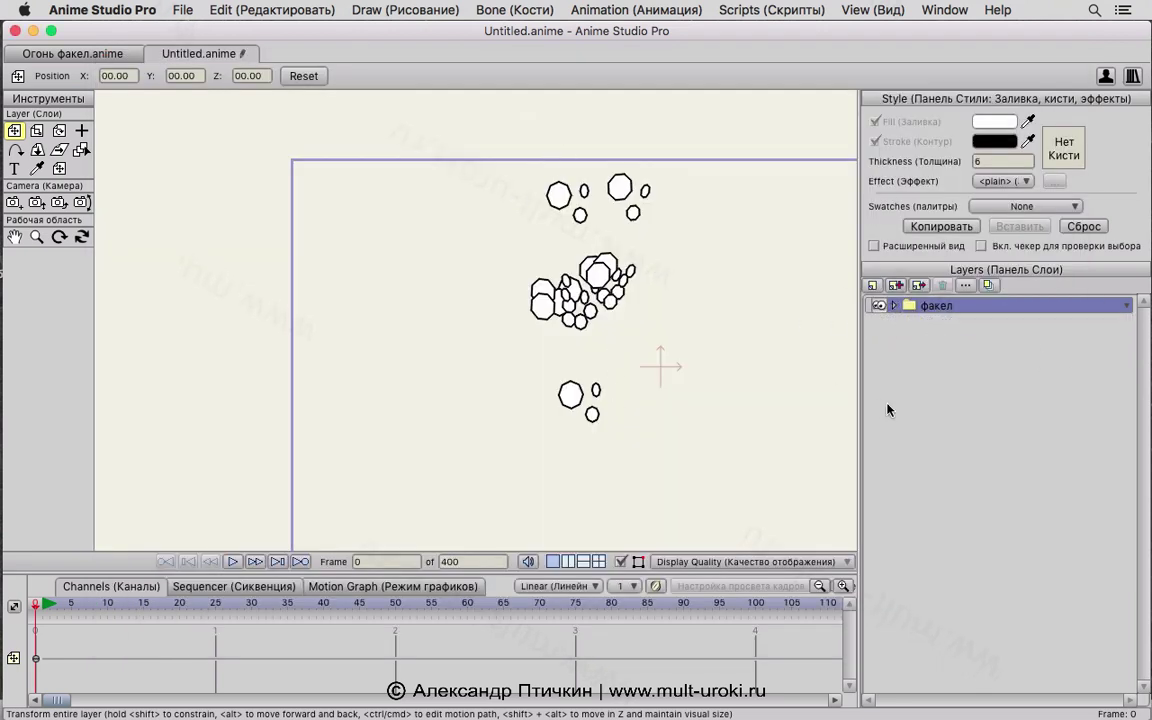
{"action": "left_click", "coordinate": [895, 306]}
Step: Create a bone layer and nest the факел group inside it
{"action": "left_click", "coordinate": [872, 285]}
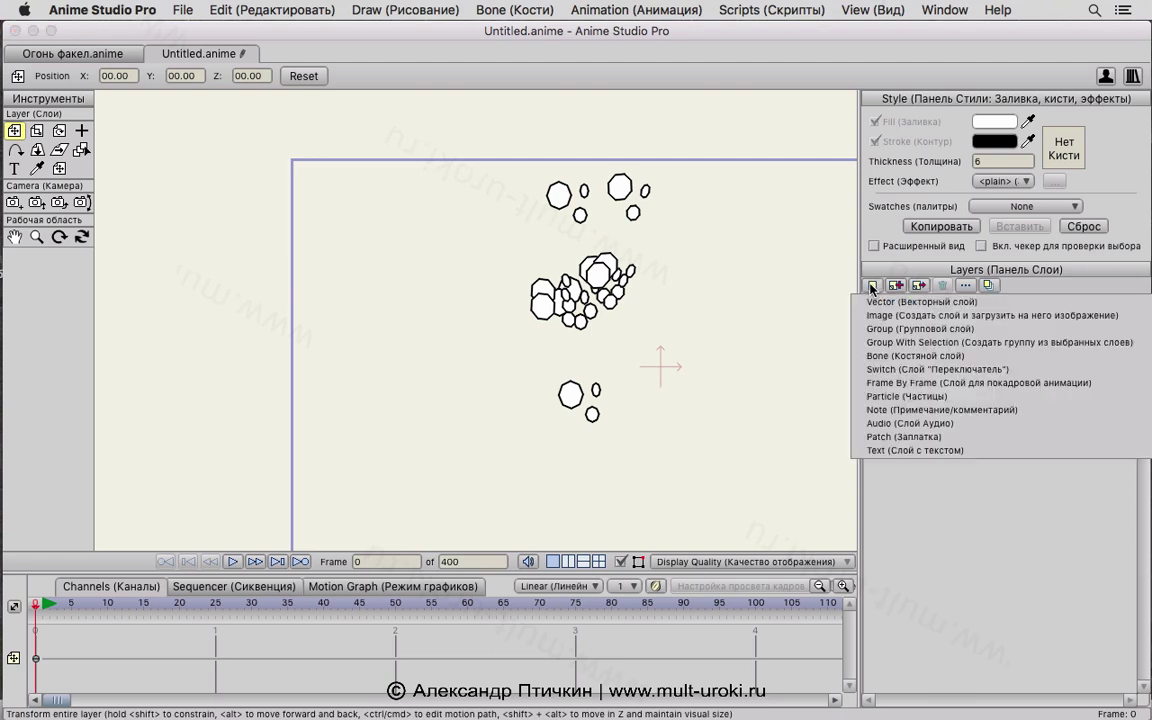
{"action": "left_click", "coordinate": [898, 356]}
{"action": "left_click_drag", "start_coordinate": [919, 326], "coordinate": [928, 310]}
{"action": "left_click", "coordinate": [928, 307]}
Step: Draw a vertical bone about 0.72 long on the bone layer, from the lowest particles downward
{"action": "scroll", "coordinate": [504, 321], "scroll_direction": "right", "scroll_amount": 5}
{"action": "scroll", "coordinate": [504, 321], "scroll_direction": "down", "scroll_amount": 3}
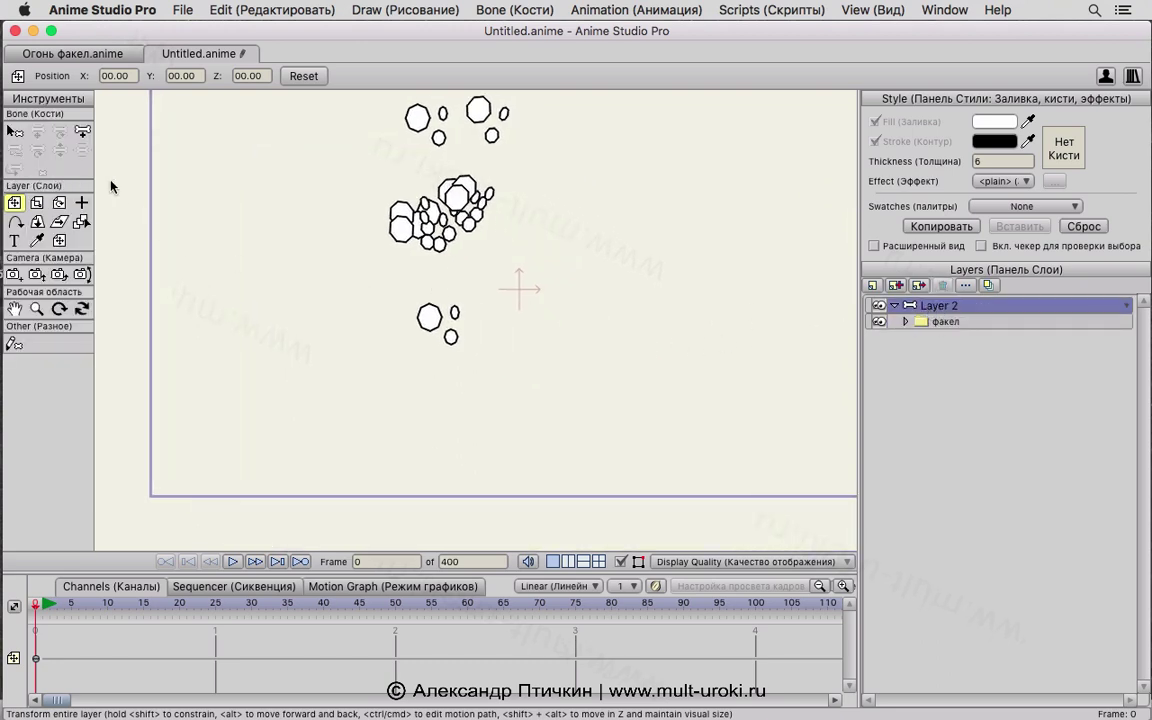
{"action": "left_click", "coordinate": [82, 131]}
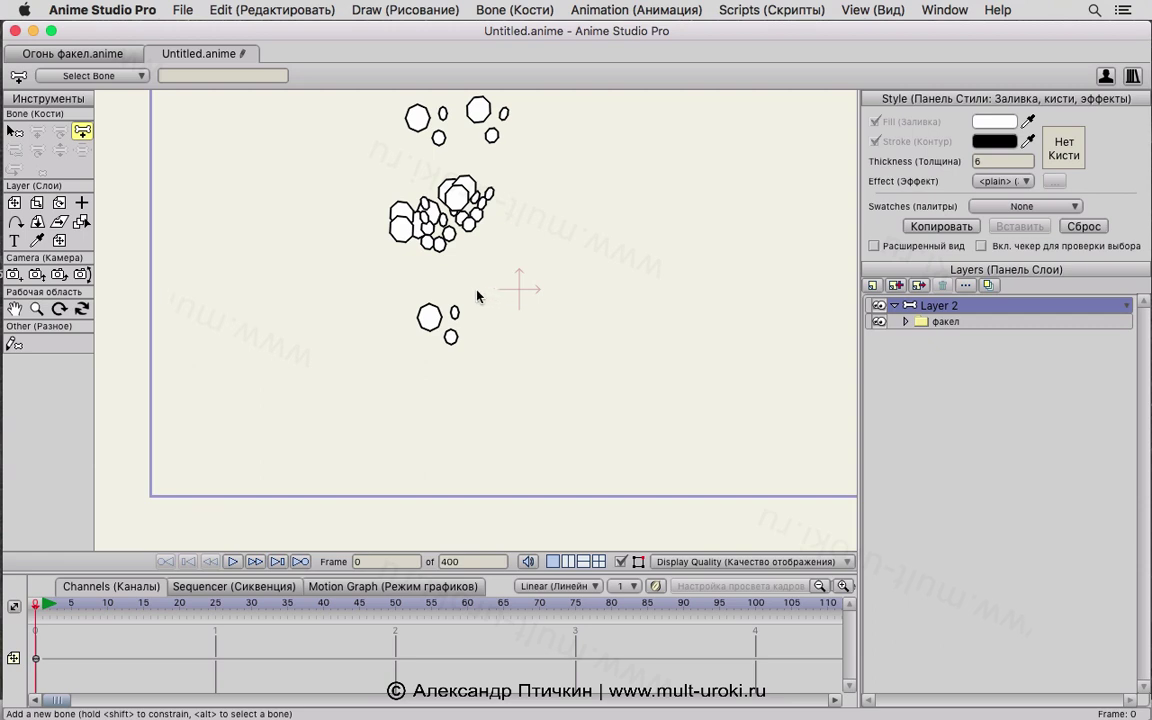
{"action": "left_click_drag", "start_coordinate": [446, 316], "coordinate": [443, 463]}
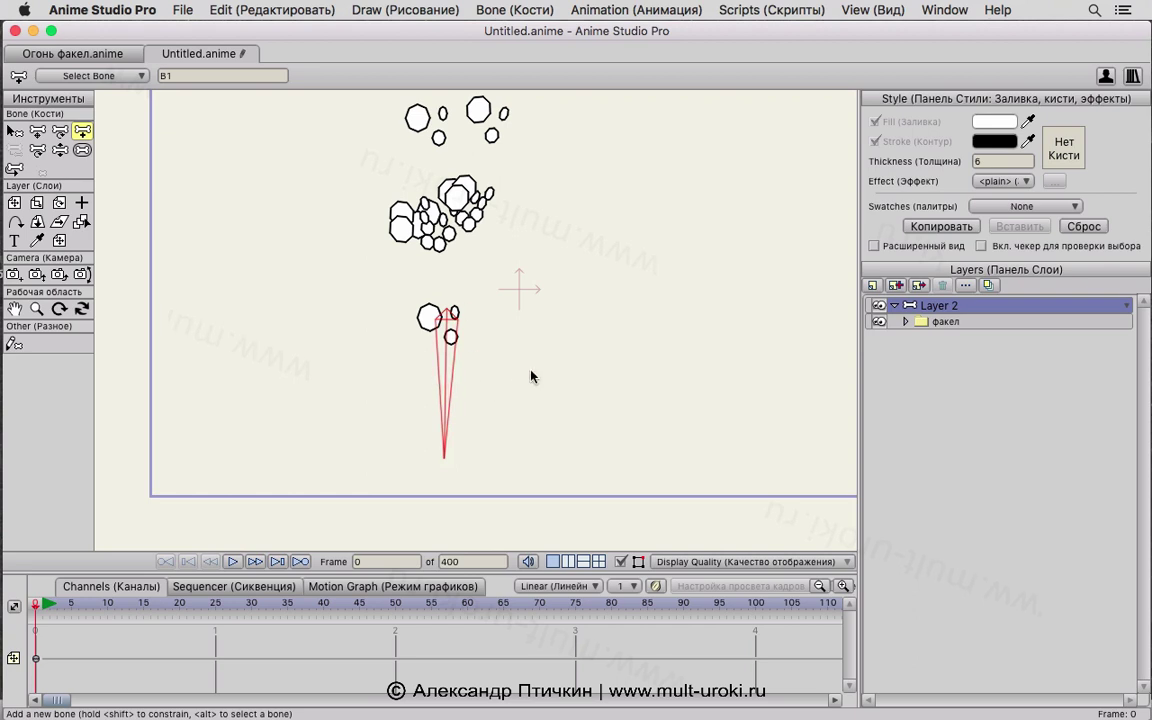
{"action": "left_click_drag", "start_coordinate": [531, 376], "coordinate": [545, 392]}
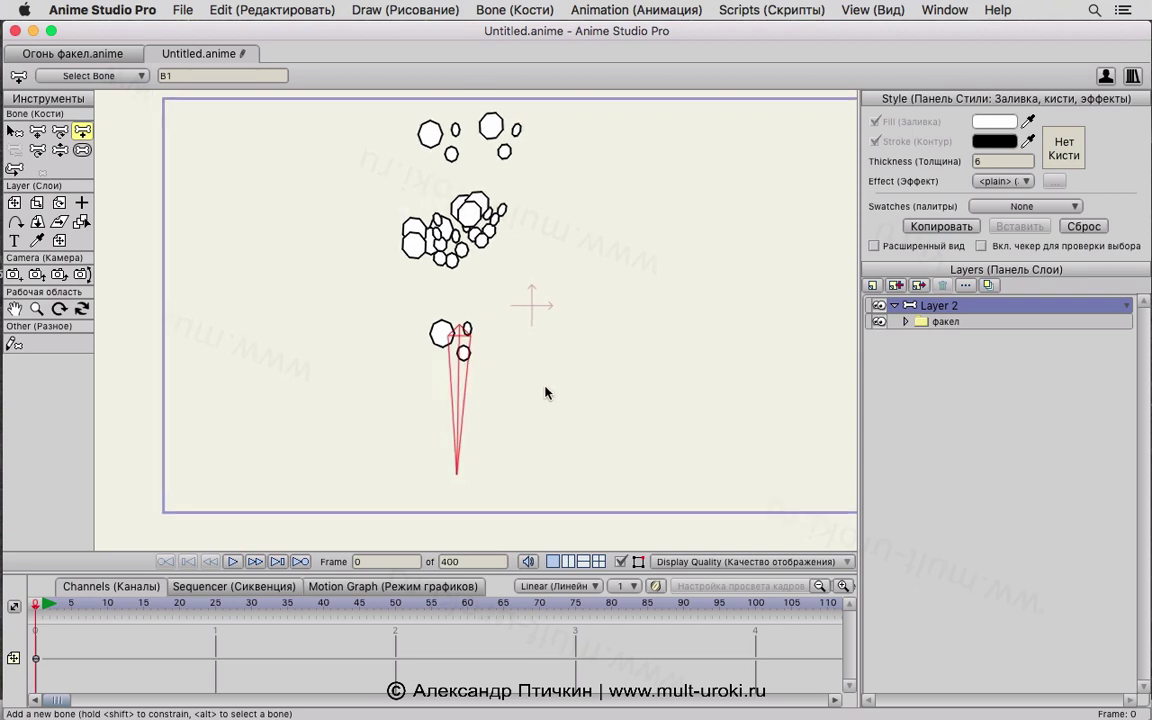
Step: Play the animation to check how the particles emerge relative to the bone's upper end
{"action": "left_click", "coordinate": [906, 322]}
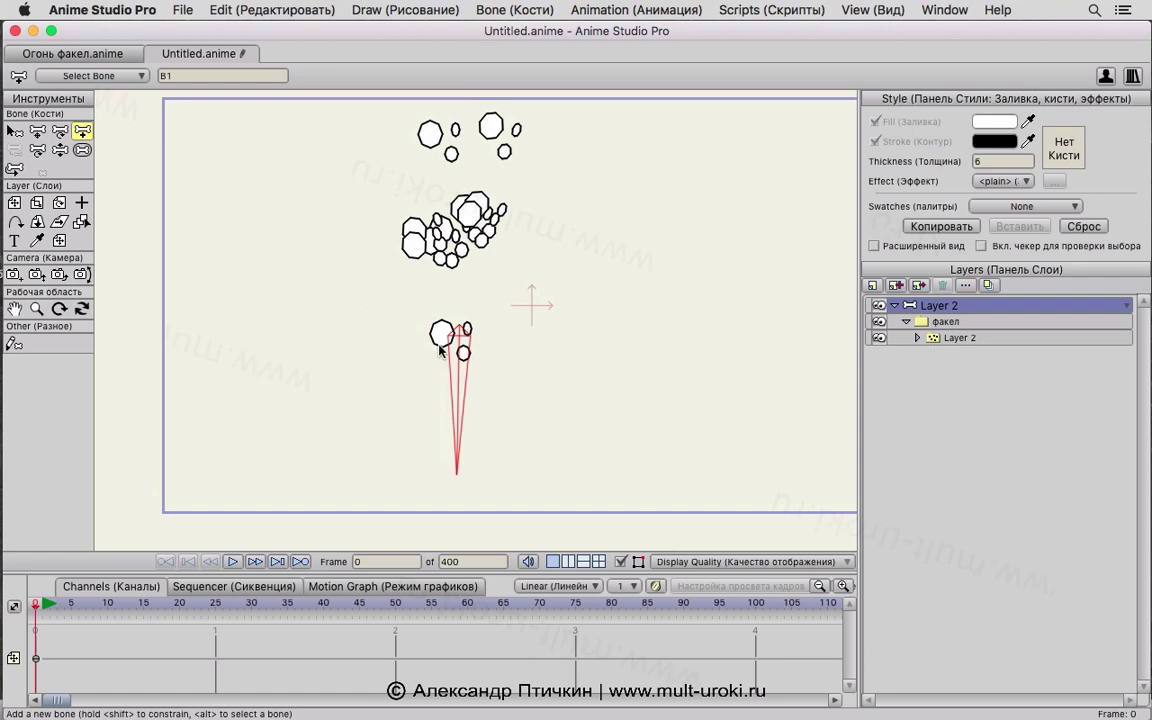
{"action": "key", "text": "space"}
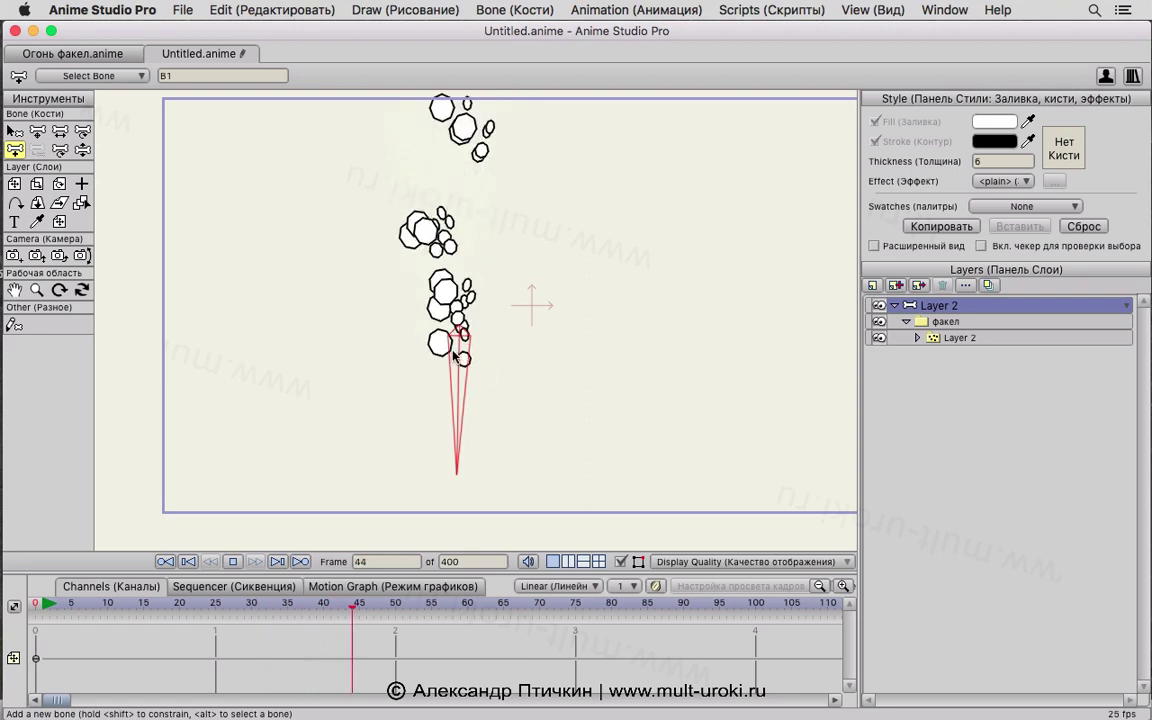
{"action": "key", "text": "space"}
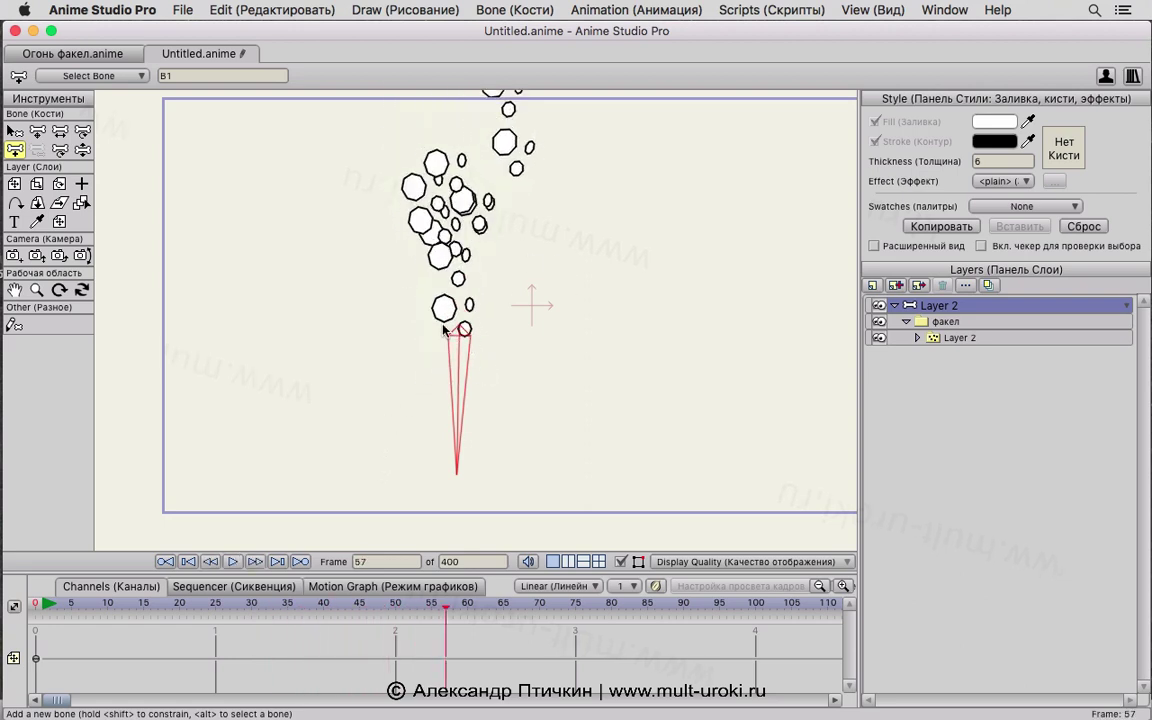
{"action": "key", "text": "space"}
{"action": "key", "text": "space"}
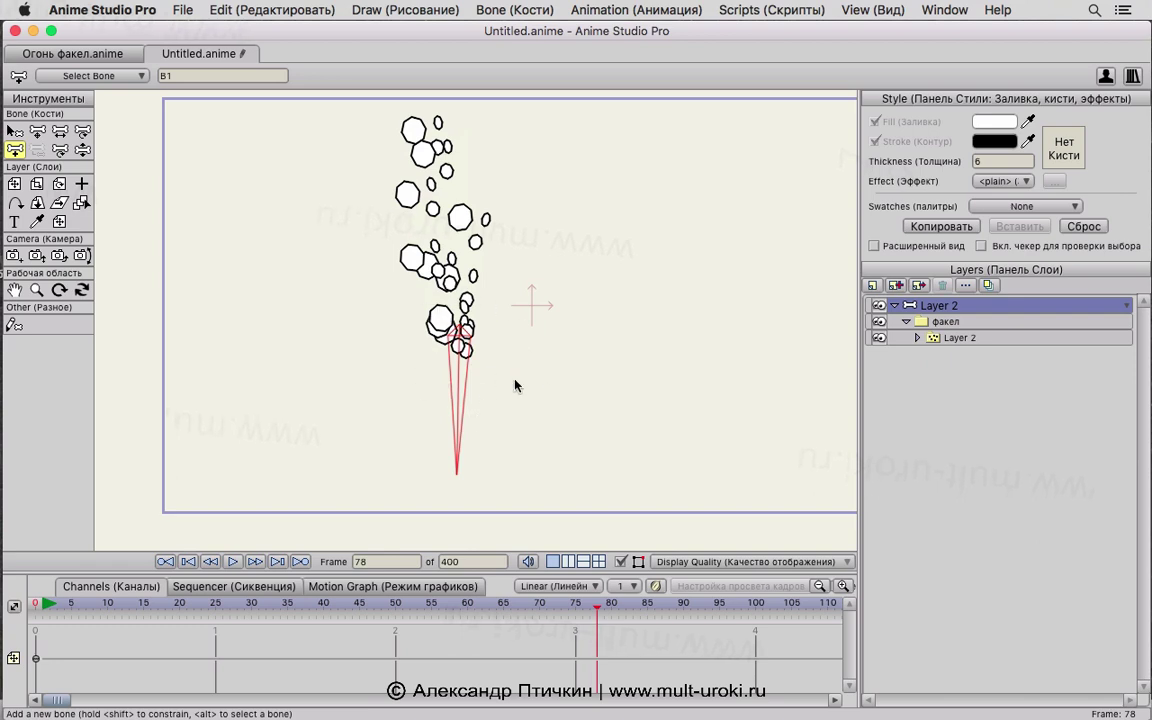
{"action": "left_click", "coordinate": [906, 322]}
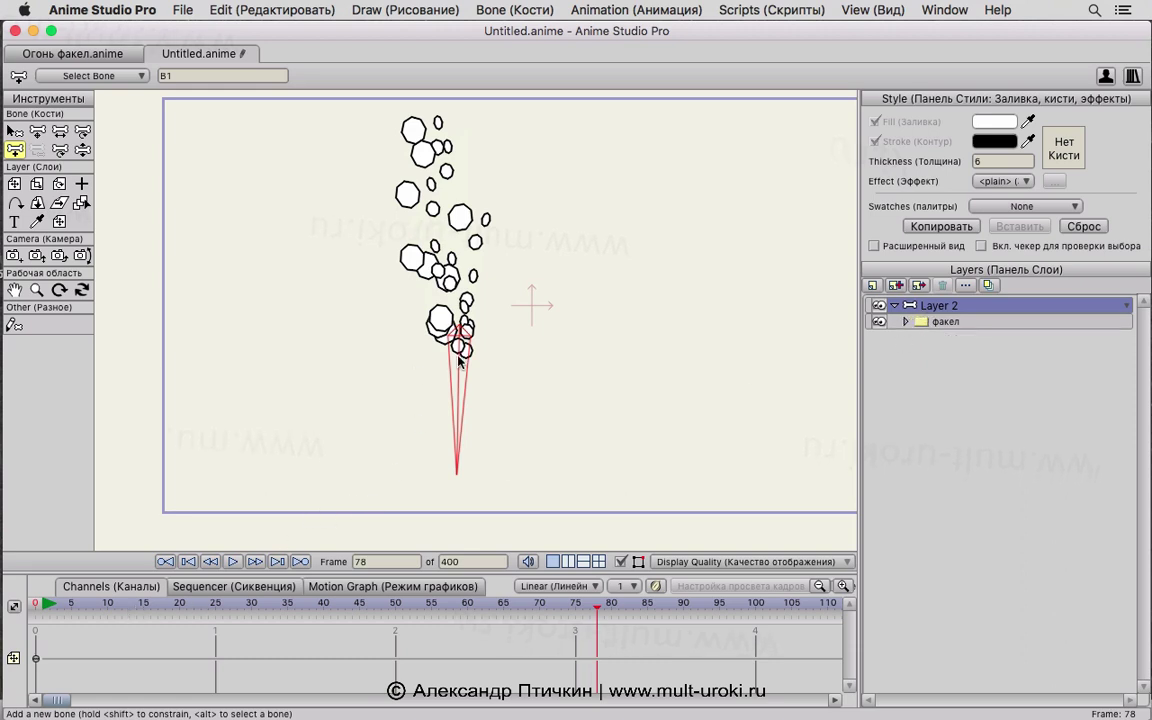
Step: At frame 0, deselect the bone and bind the факел group layer to it
{"action": "left_click_drag", "start_coordinate": [53, 612], "coordinate": [24, 608]}
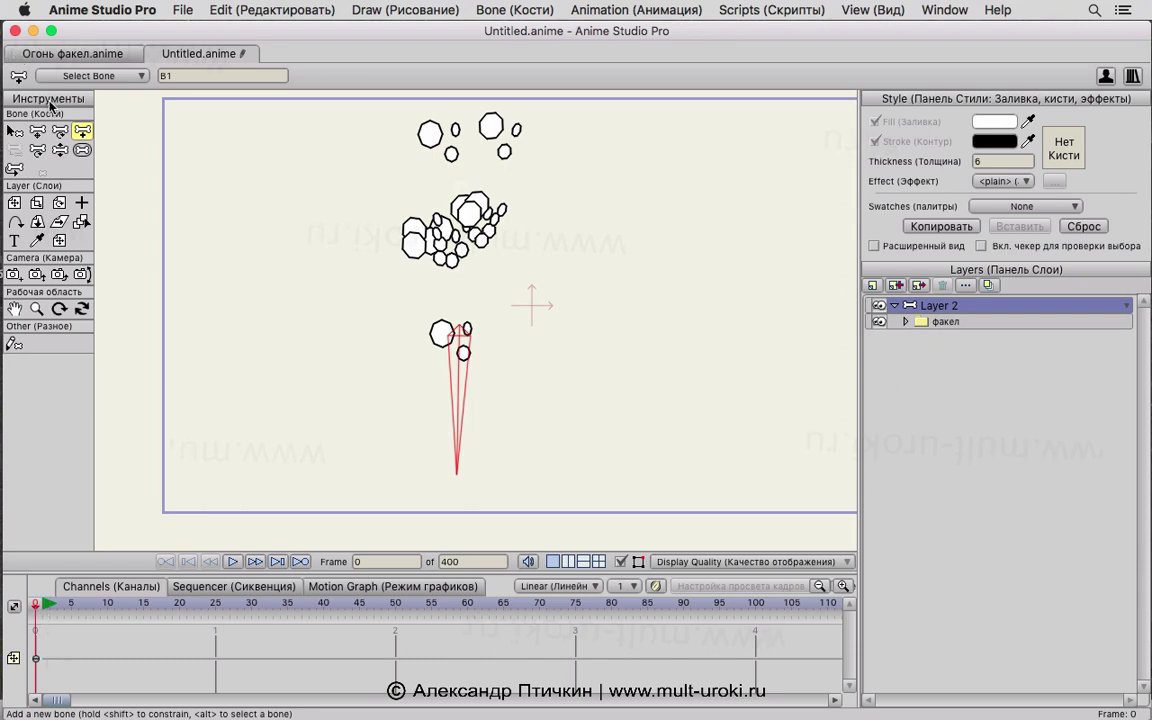
{"action": "left_click", "coordinate": [14, 131]}
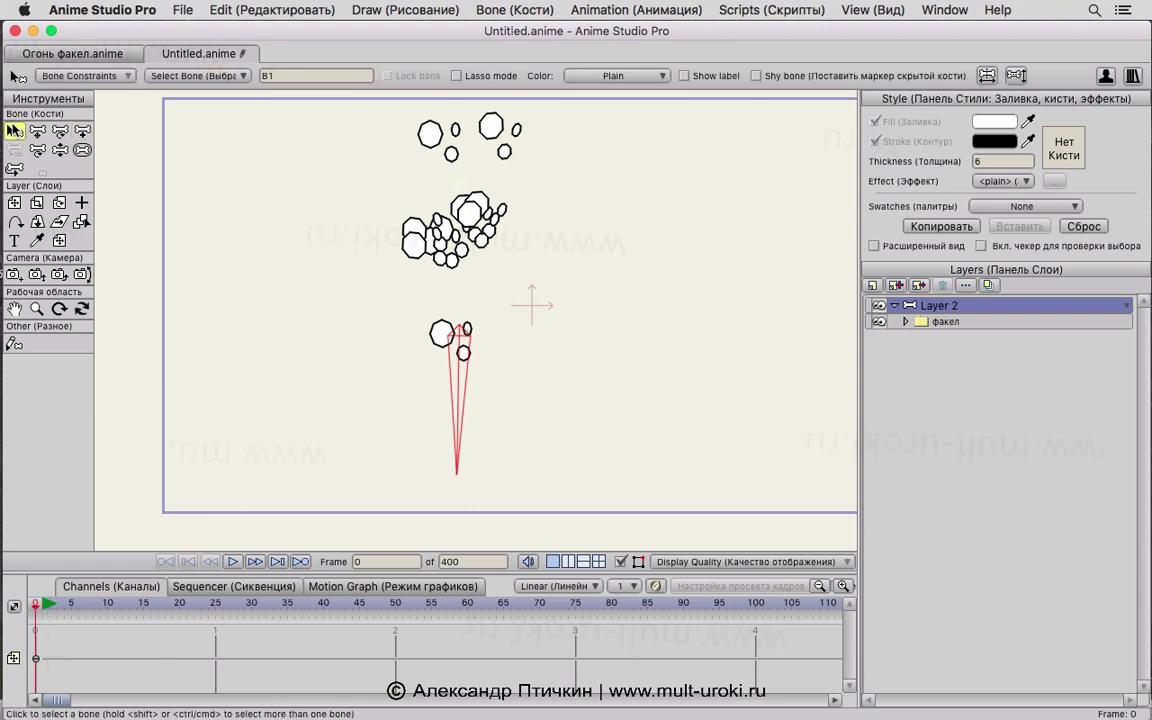
{"action": "left_click", "coordinate": [460, 390]}
{"action": "left_click", "coordinate": [538, 345]}
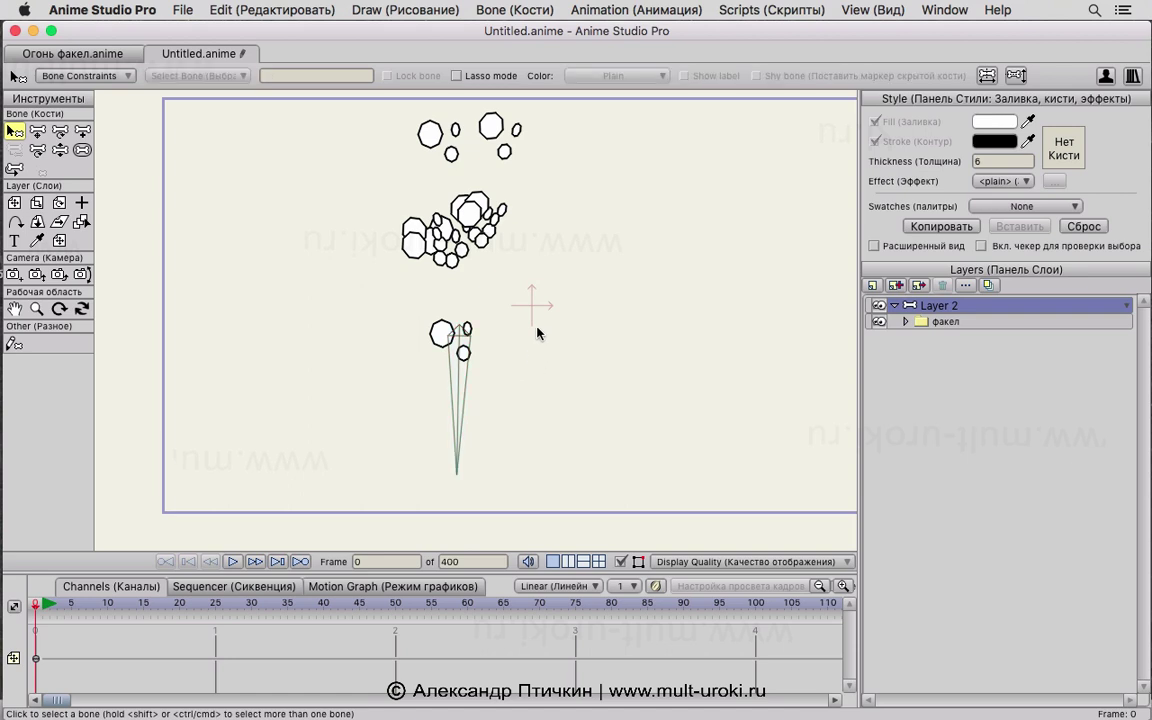
{"action": "left_click", "coordinate": [925, 322]}
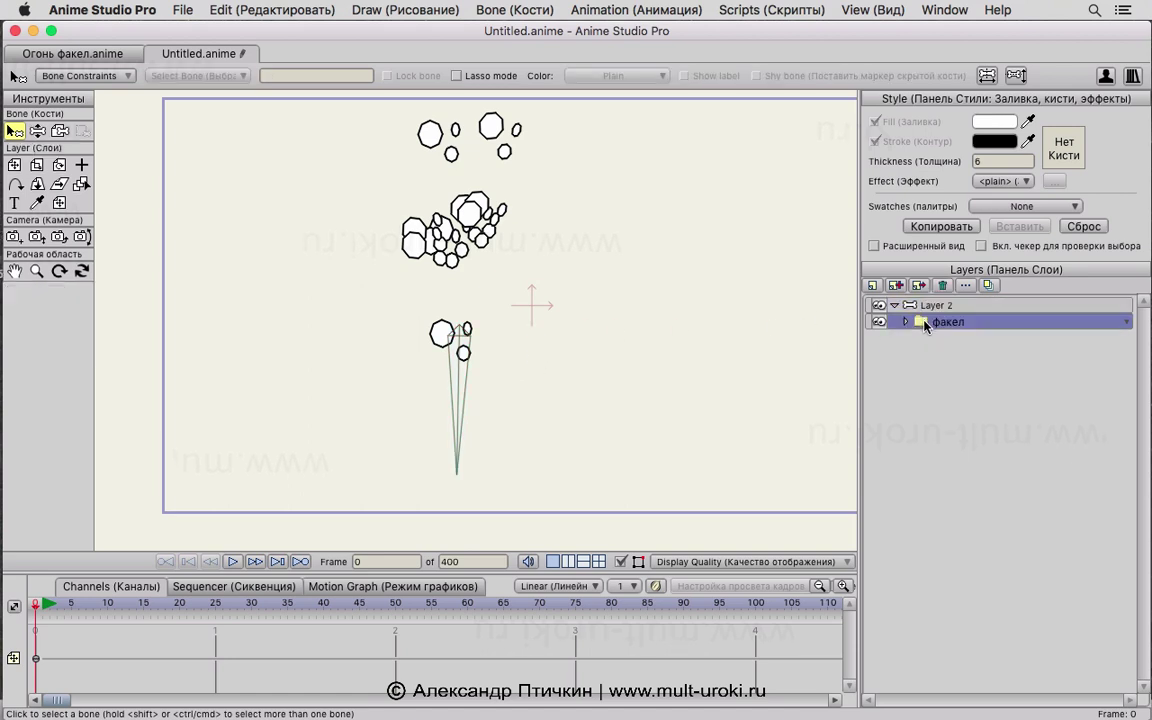
{"action": "left_click", "coordinate": [58, 133]}
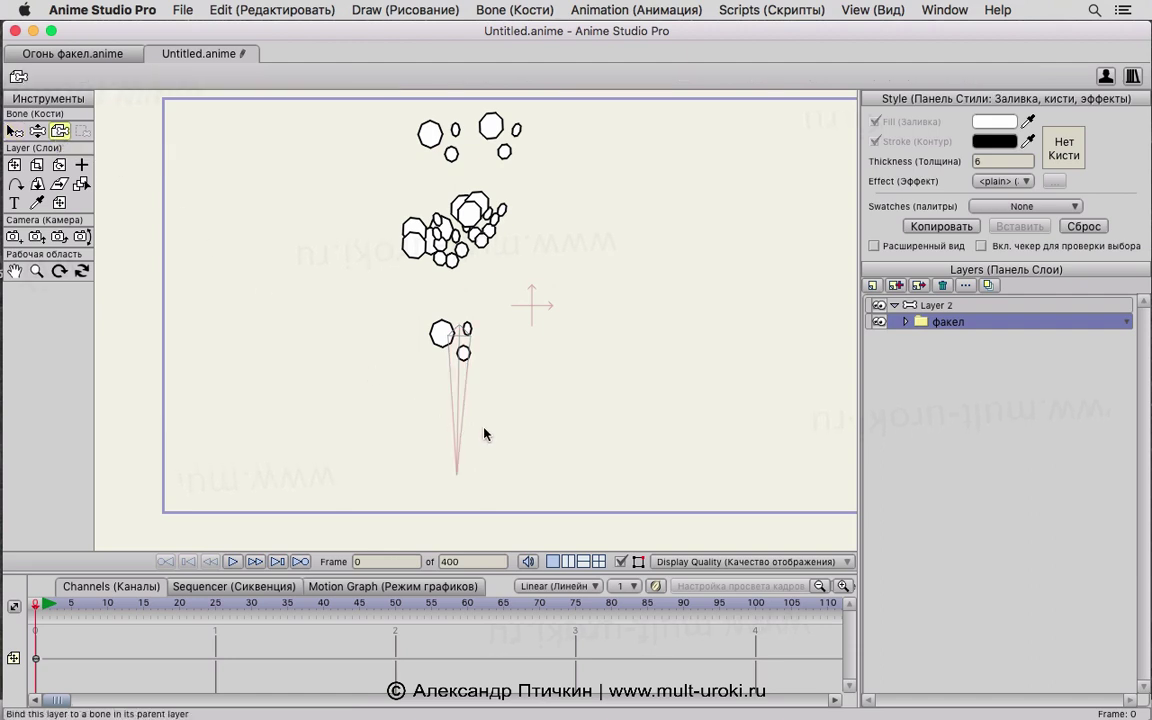
{"action": "left_click", "coordinate": [459, 405]}
{"action": "scroll", "coordinate": [463, 419], "scroll_direction": "down", "scroll_amount": 3}
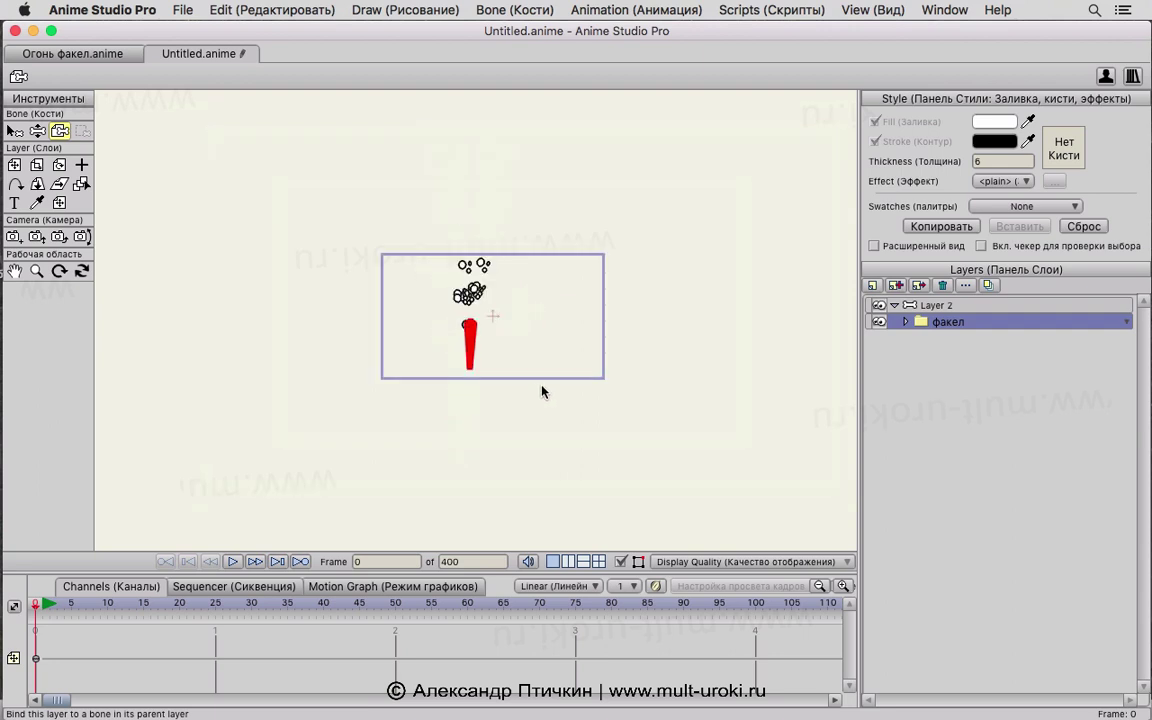
{"action": "scroll", "coordinate": [507, 396], "scroll_direction": "up", "scroll_amount": 2}
Step: At frame 1, shift the bone slightly to about X -0.34, Y -0.11 to key its starting position
{"action": "left_click", "coordinate": [42, 604]}
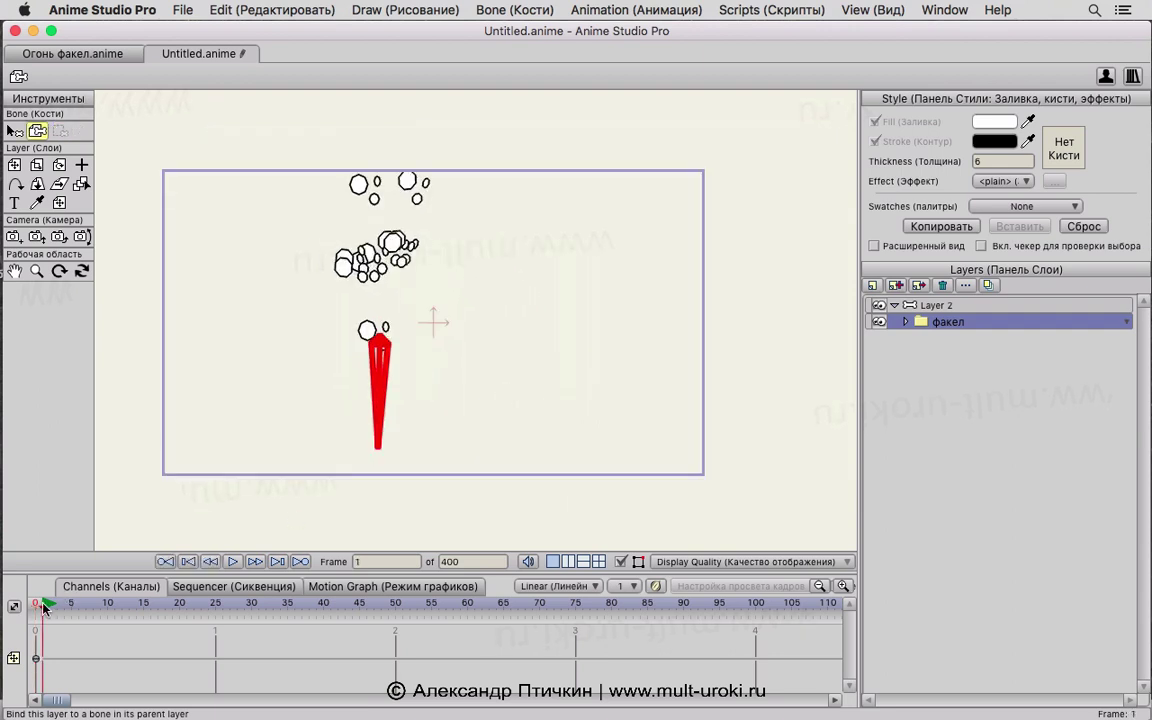
{"action": "left_click", "coordinate": [930, 306]}
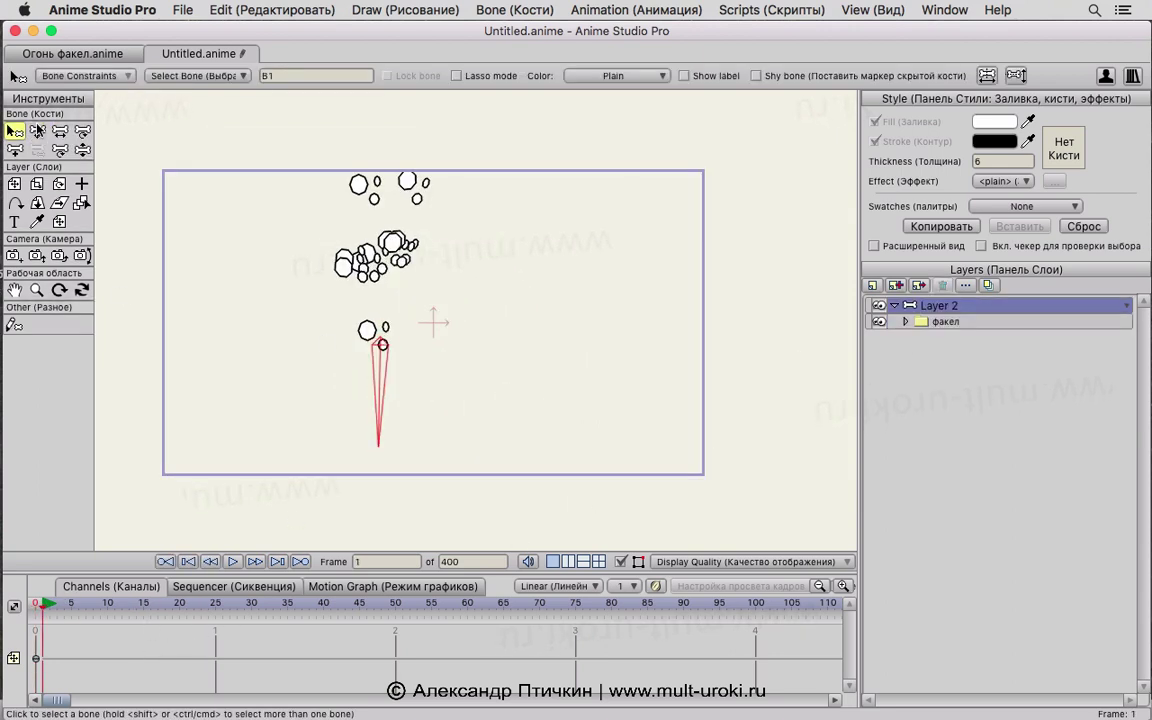
{"action": "left_click", "coordinate": [37, 131]}
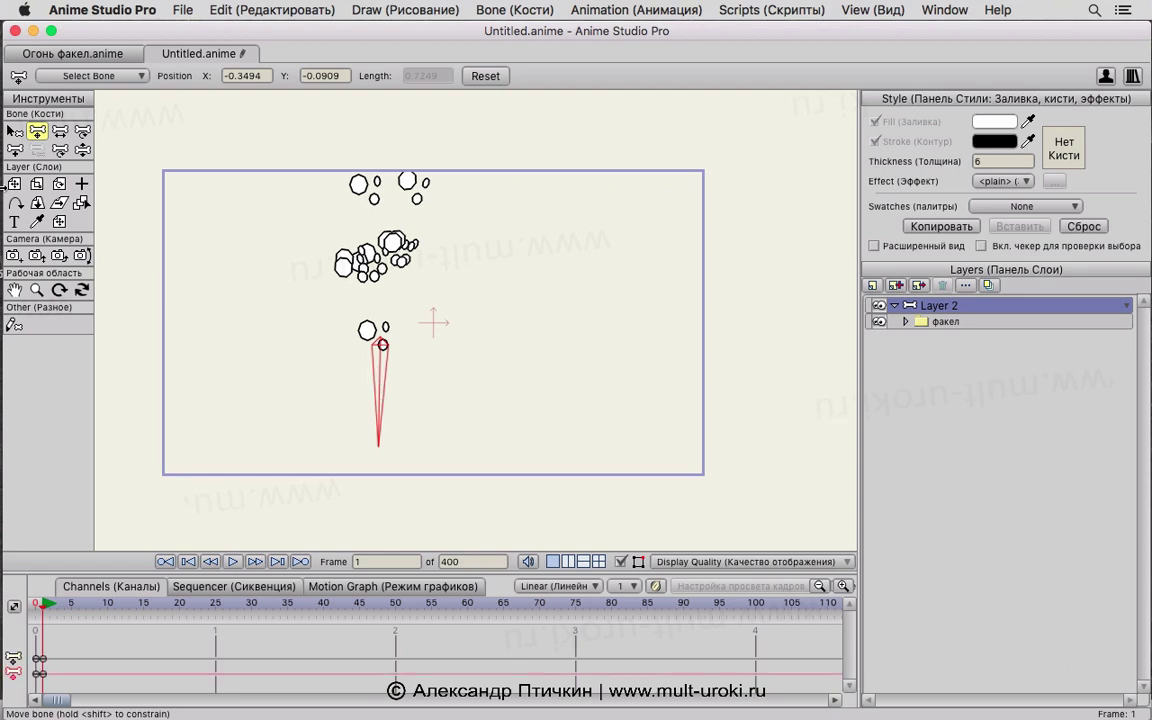
{"action": "left_click", "coordinate": [60, 149]}
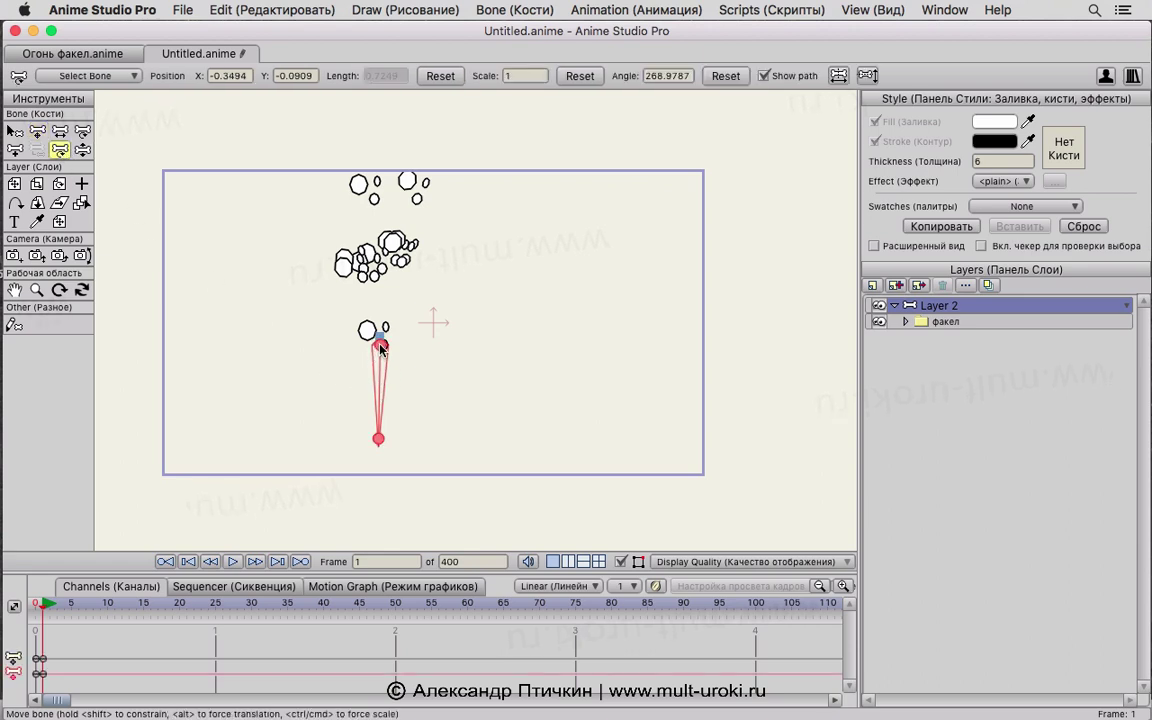
{"action": "mouse_move", "coordinate": [380, 347]}
{"action": "left_mouse_down"}
{"action": "mouse_move", "coordinate": [378, 336]}
{"action": "mouse_move", "coordinate": [382, 348]}
{"action": "left_mouse_up"}
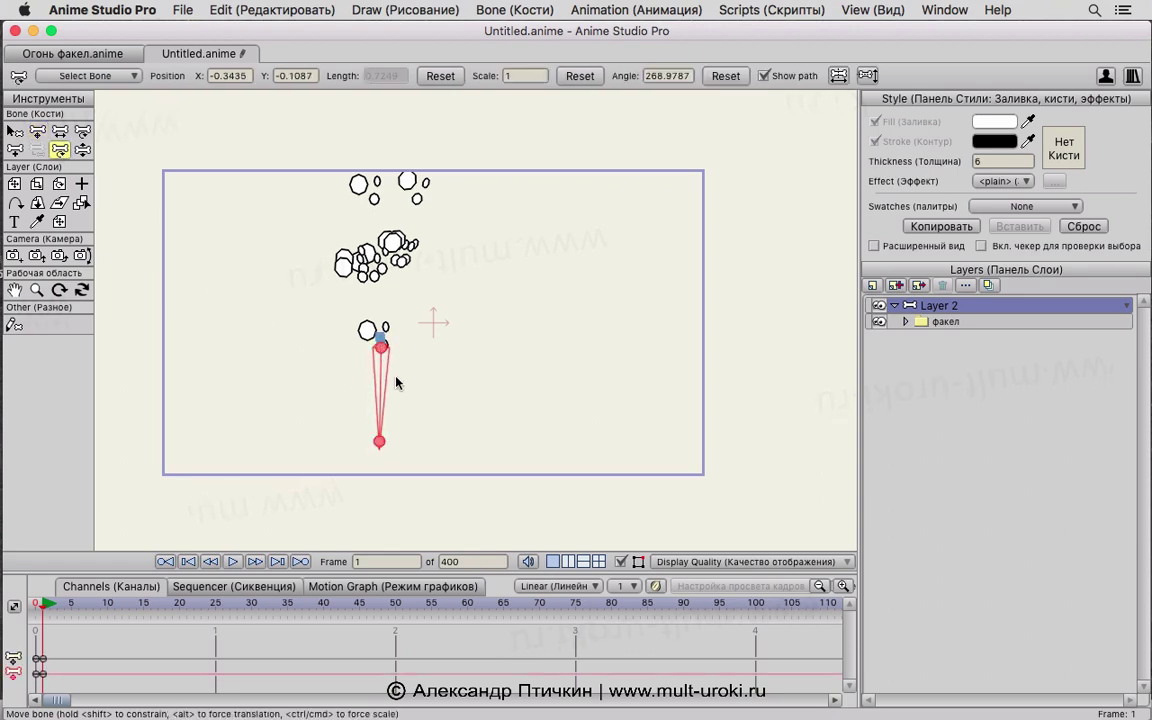
{"action": "key", "text": "t"}
{"action": "left_click_drag", "start_coordinate": [282, 325], "coordinate": [401, 396]}
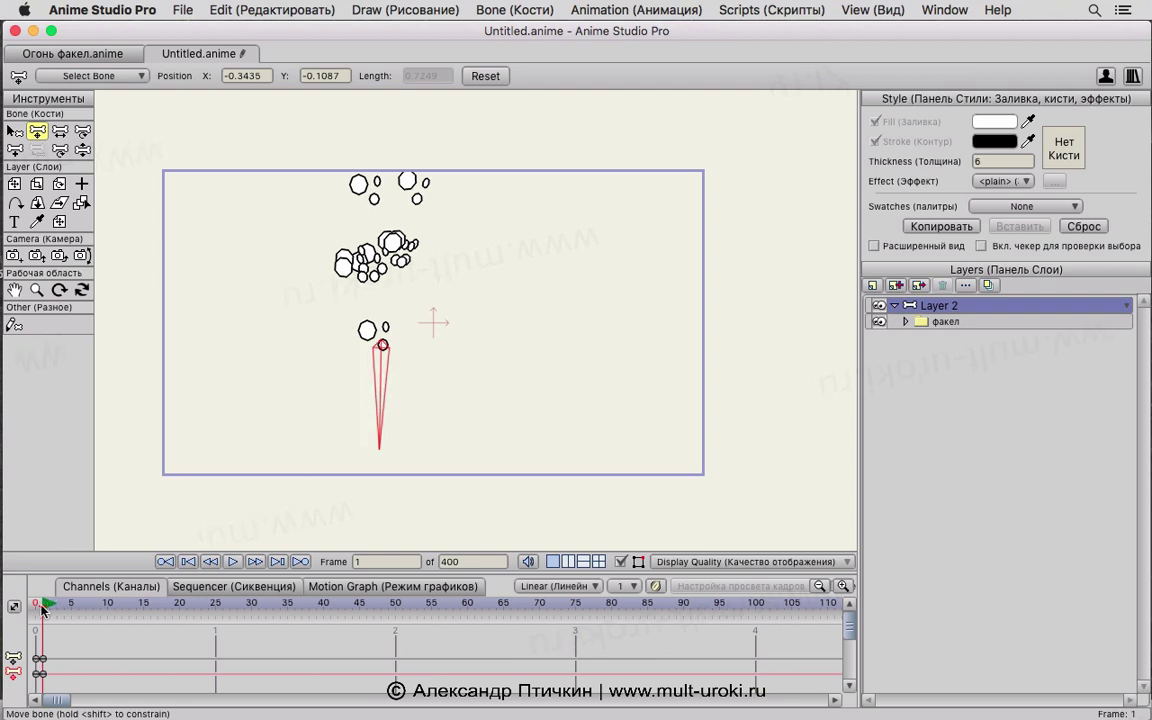
Step: At frame 67, move the bone to about X 1.81, Y 0.74 and scrub back to frame 1
{"action": "left_click_drag", "start_coordinate": [42, 610], "coordinate": [519, 628]}
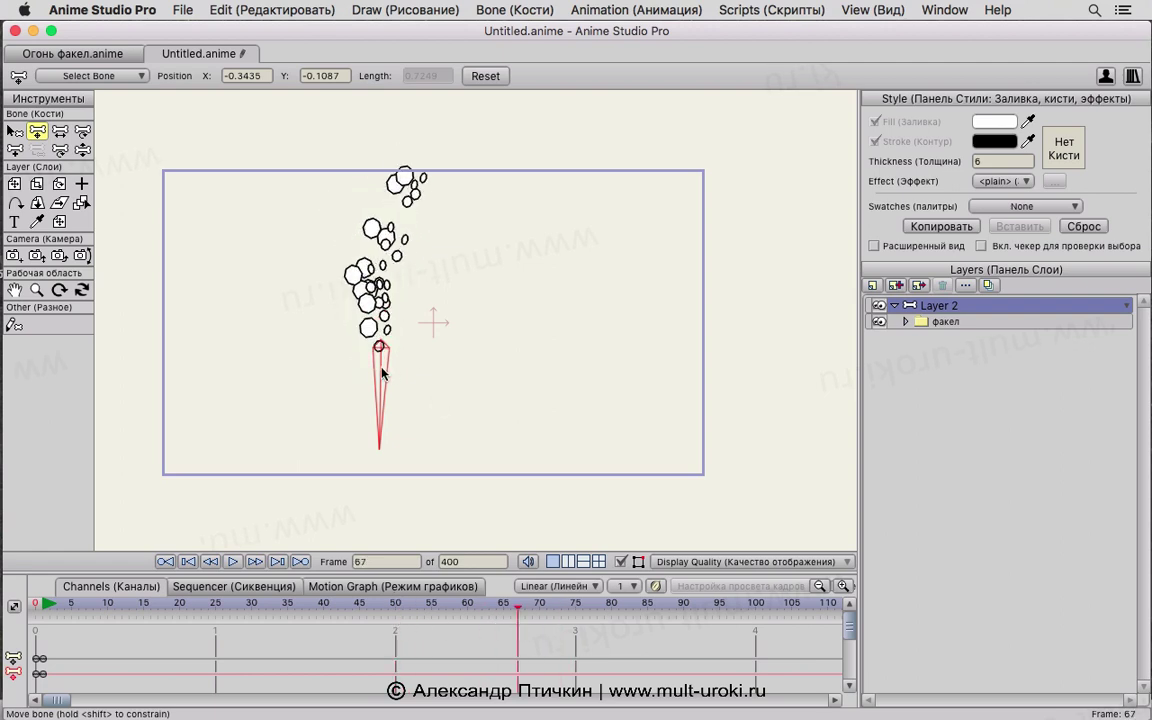
{"action": "left_click_drag", "start_coordinate": [382, 373], "coordinate": [681, 303]}
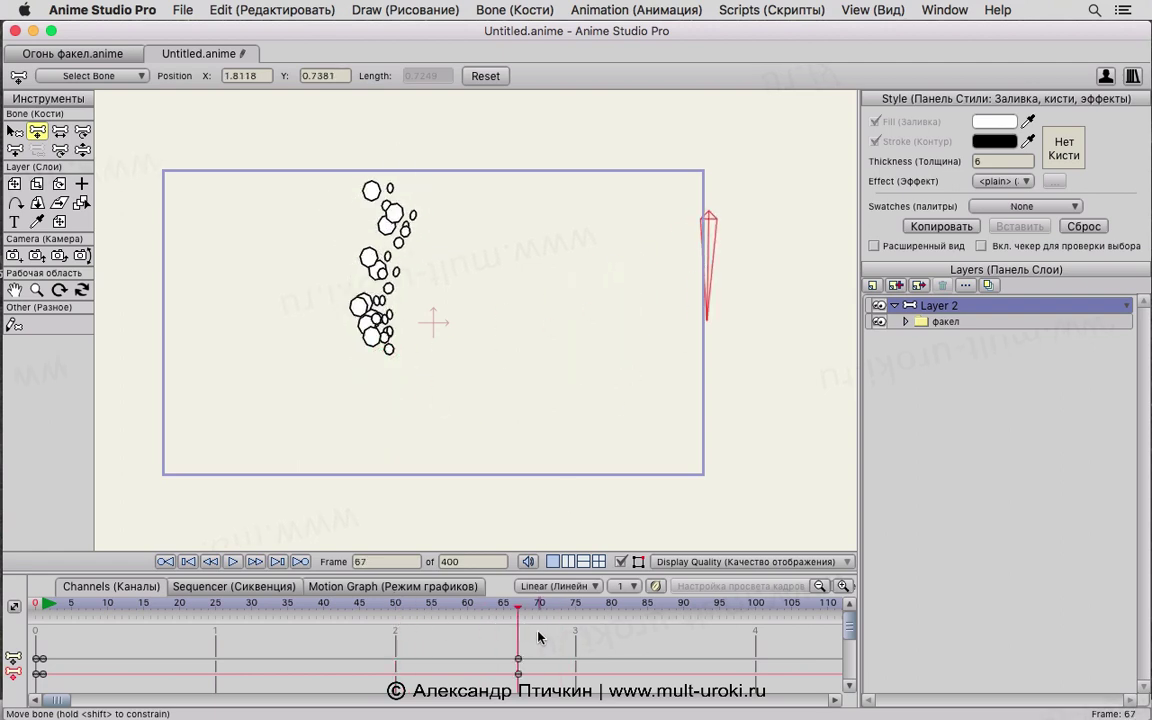
{"action": "left_click", "coordinate": [518, 658]}
{"action": "left_click_drag", "start_coordinate": [518, 607], "coordinate": [157, 607]}
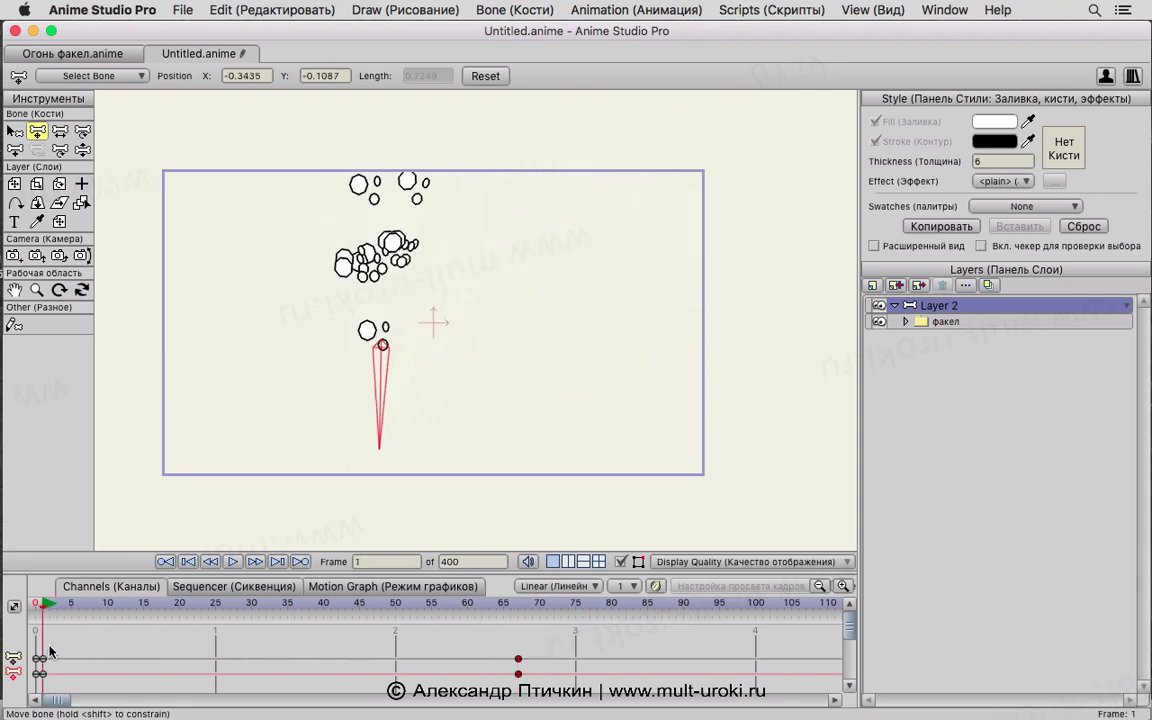
Step: Delete the bone's key at frame 67 and move the bone to about X 1.53, Y 0.60 at frame 11
{"action": "left_click_drag", "start_coordinate": [201, 653], "coordinate": [45, 665]}
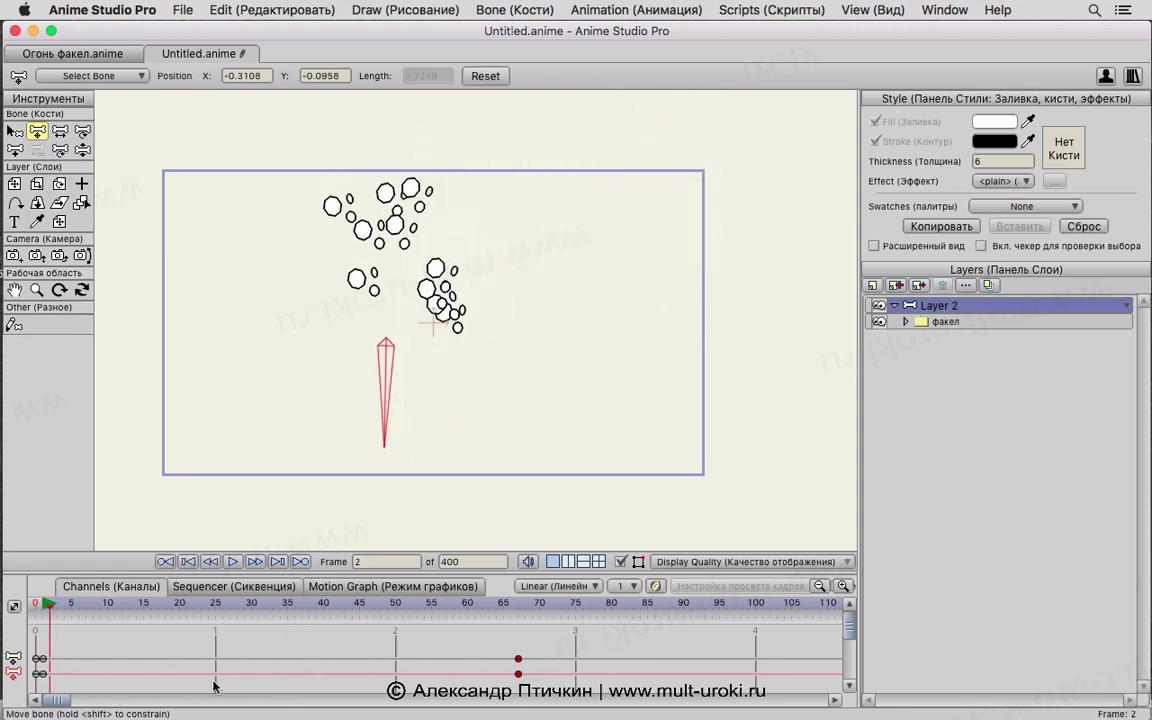
{"action": "key", "text": "Delete"}
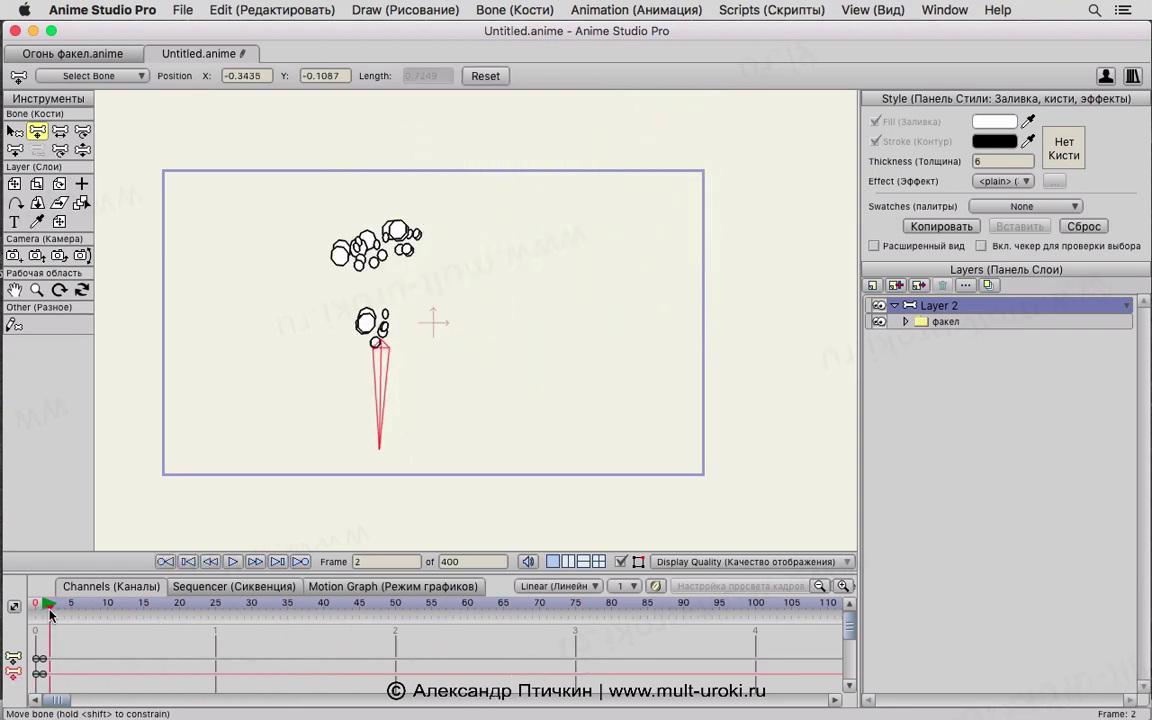
{"action": "left_click_drag", "start_coordinate": [52, 607], "coordinate": [113, 603]}
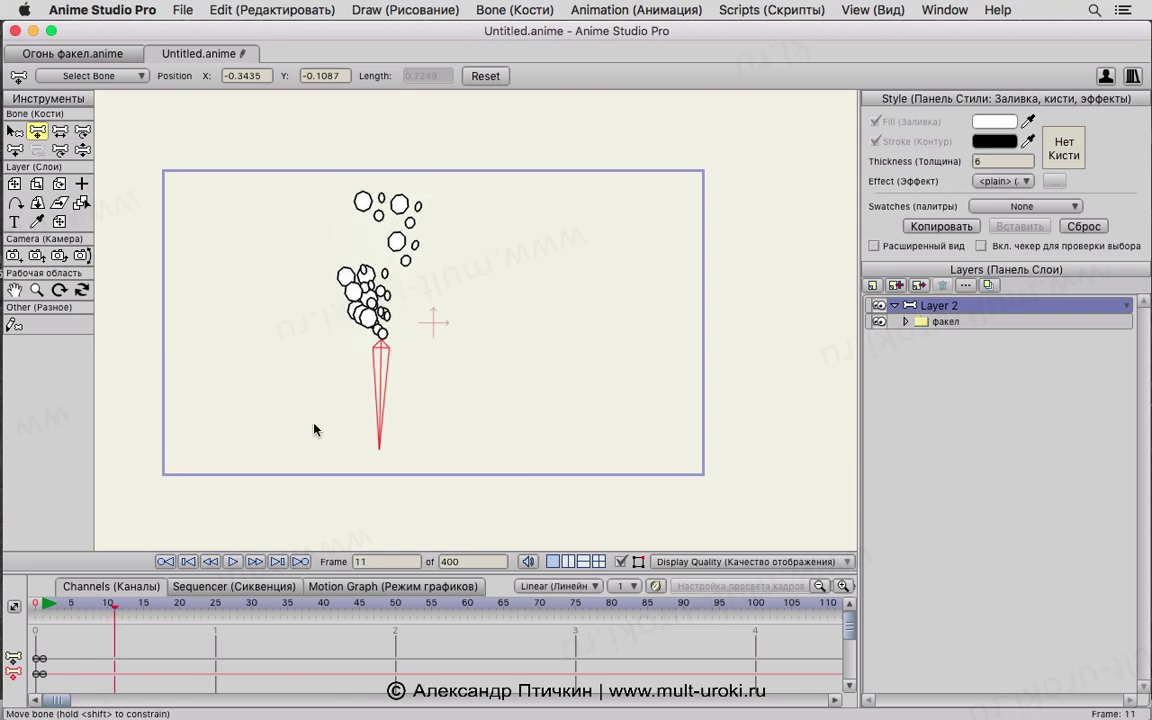
{"action": "left_click_drag", "start_coordinate": [403, 383], "coordinate": [676, 279]}
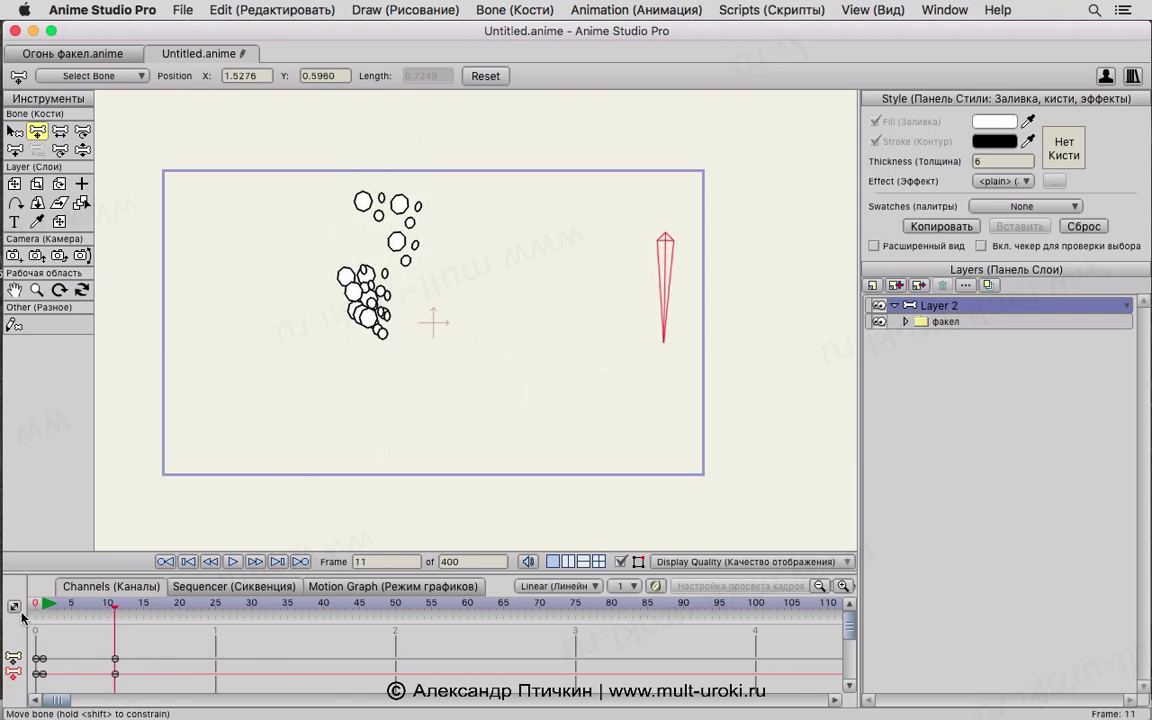
{"action": "left_click_drag", "start_coordinate": [40, 603], "coordinate": [116, 620]}
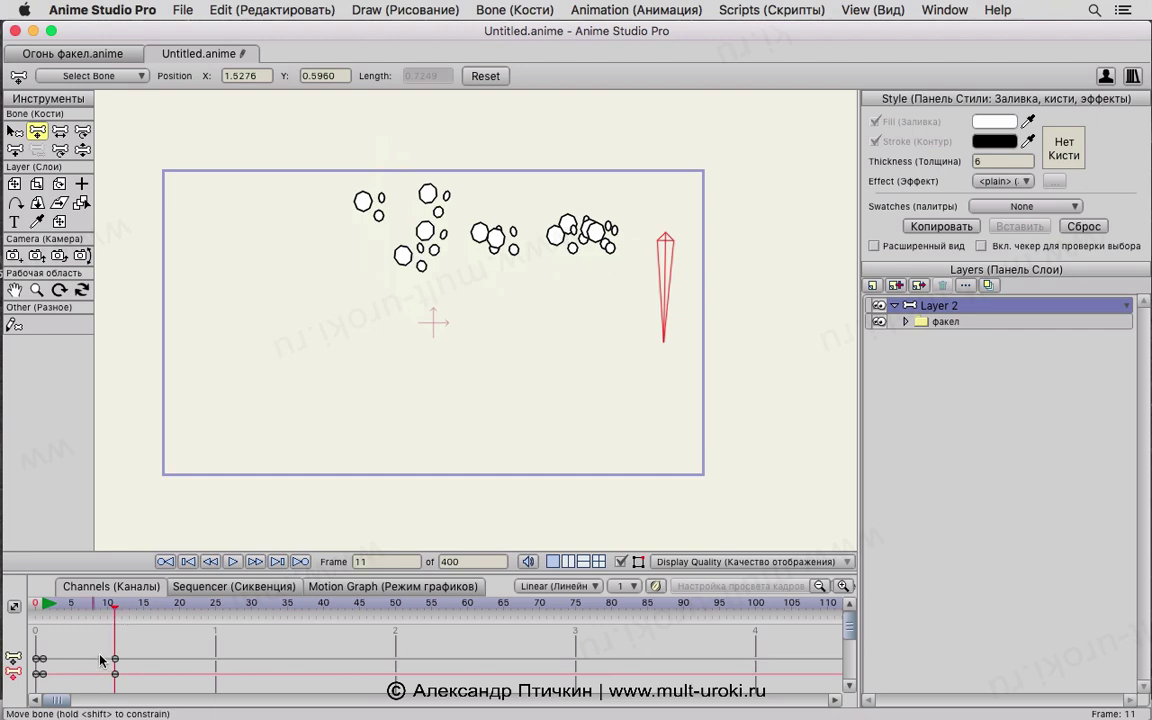
Step: Expand the факел group and look at the layer settings of its particle layer, closing them without changes
{"action": "left_click", "coordinate": [908, 321]}
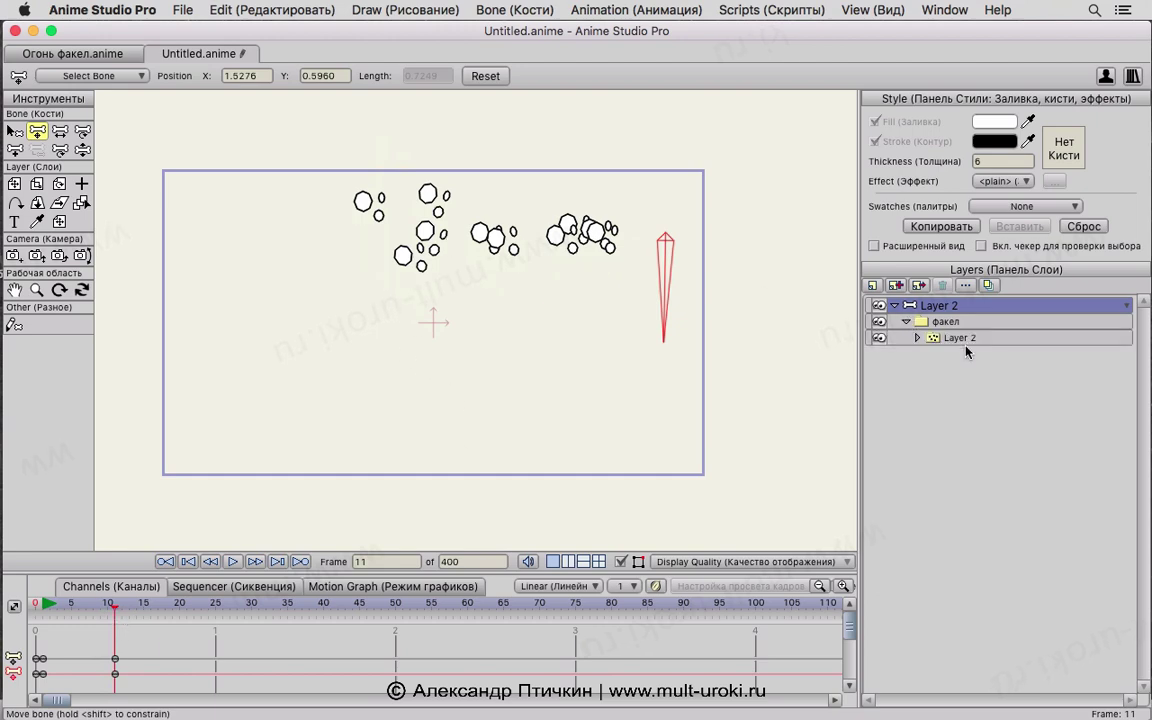
{"action": "left_click", "coordinate": [962, 338]}
{"action": "double_click", "coordinate": [953, 339]}
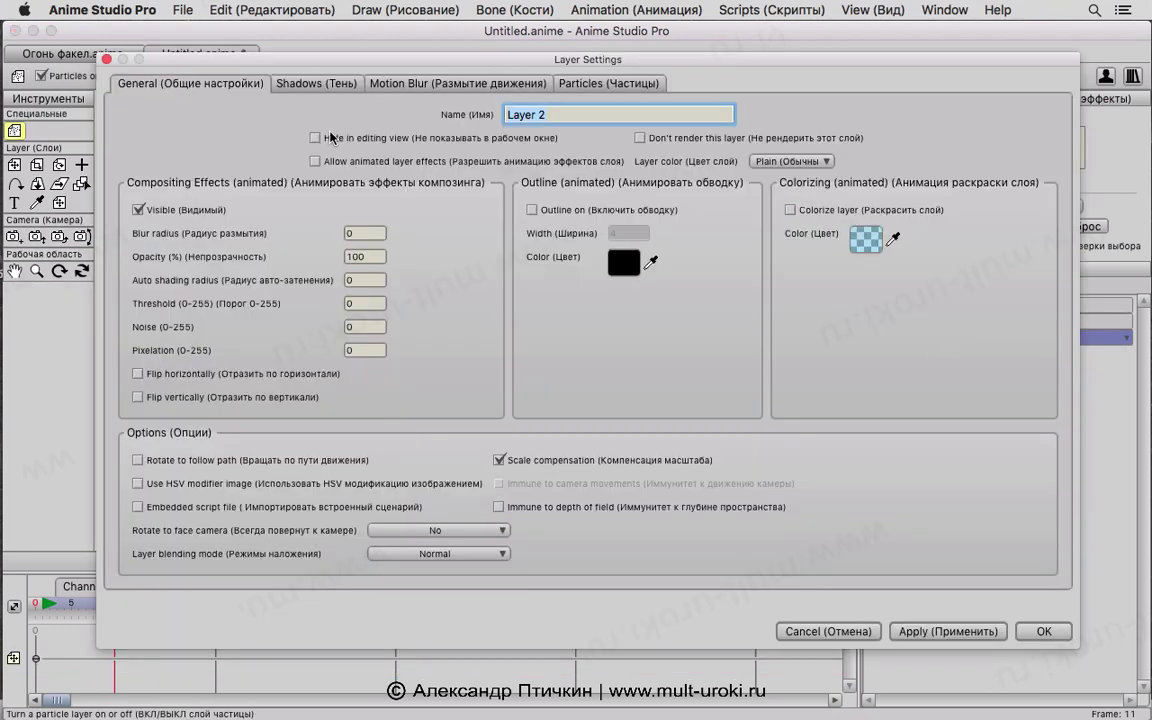
{"action": "left_click", "coordinate": [823, 632]}
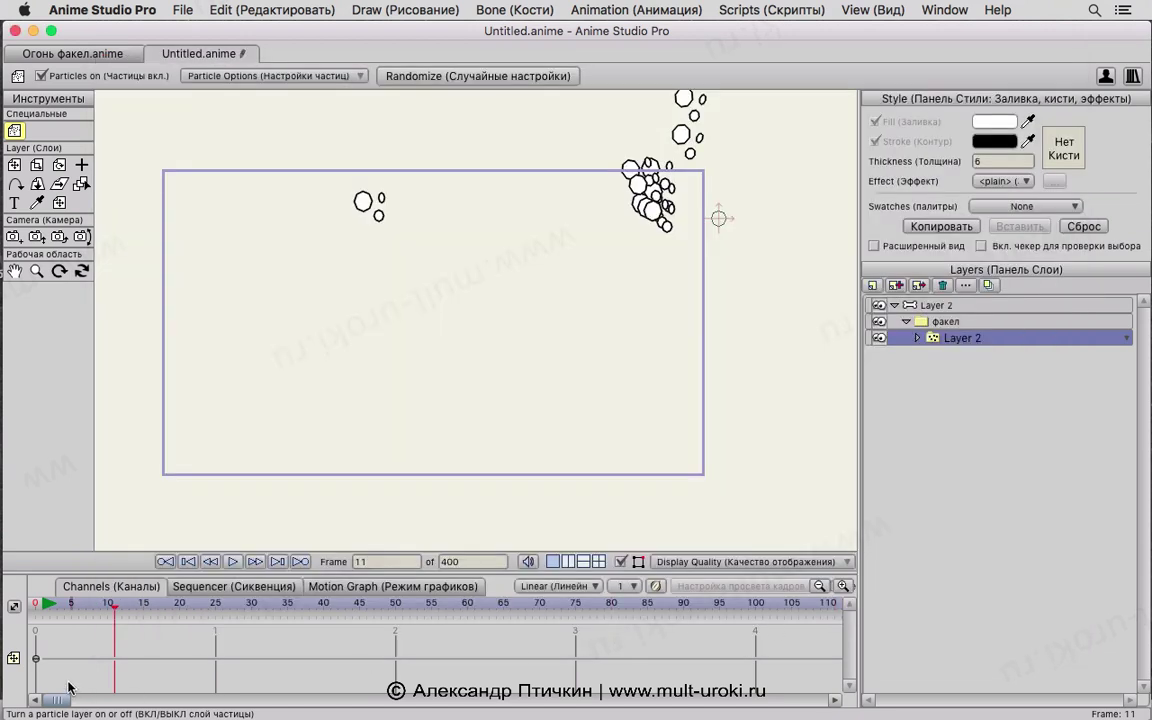
Step: On the bone layer, move the bone straight down to about X 1.53, Y -0.61 at frame 28
{"action": "left_click", "coordinate": [940, 308]}
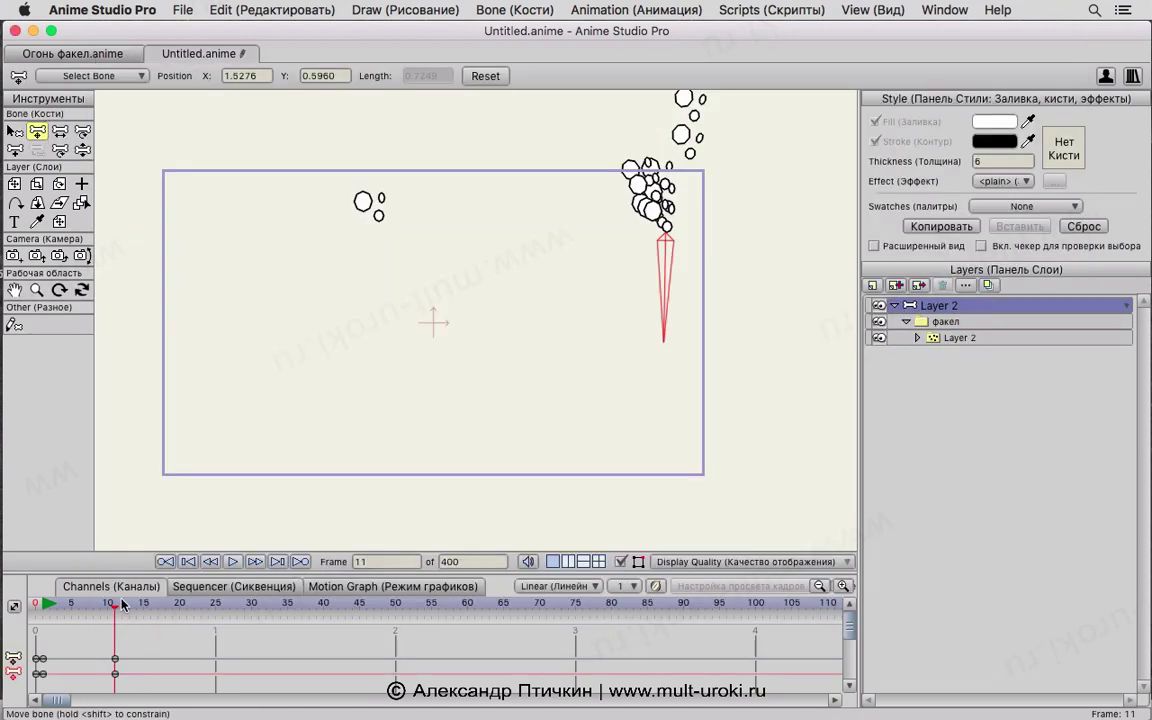
{"action": "left_click_drag", "start_coordinate": [122, 606], "coordinate": [237, 606]}
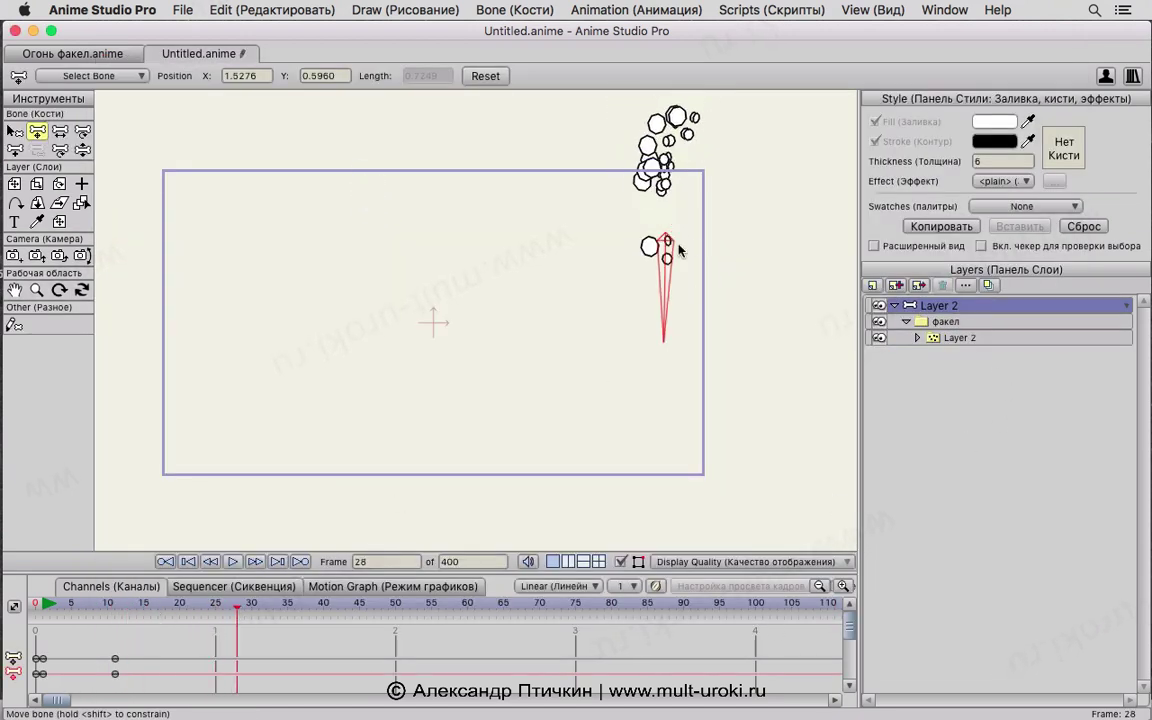
{"action": "left_click_drag", "start_coordinate": [678, 250], "coordinate": [670, 440]}
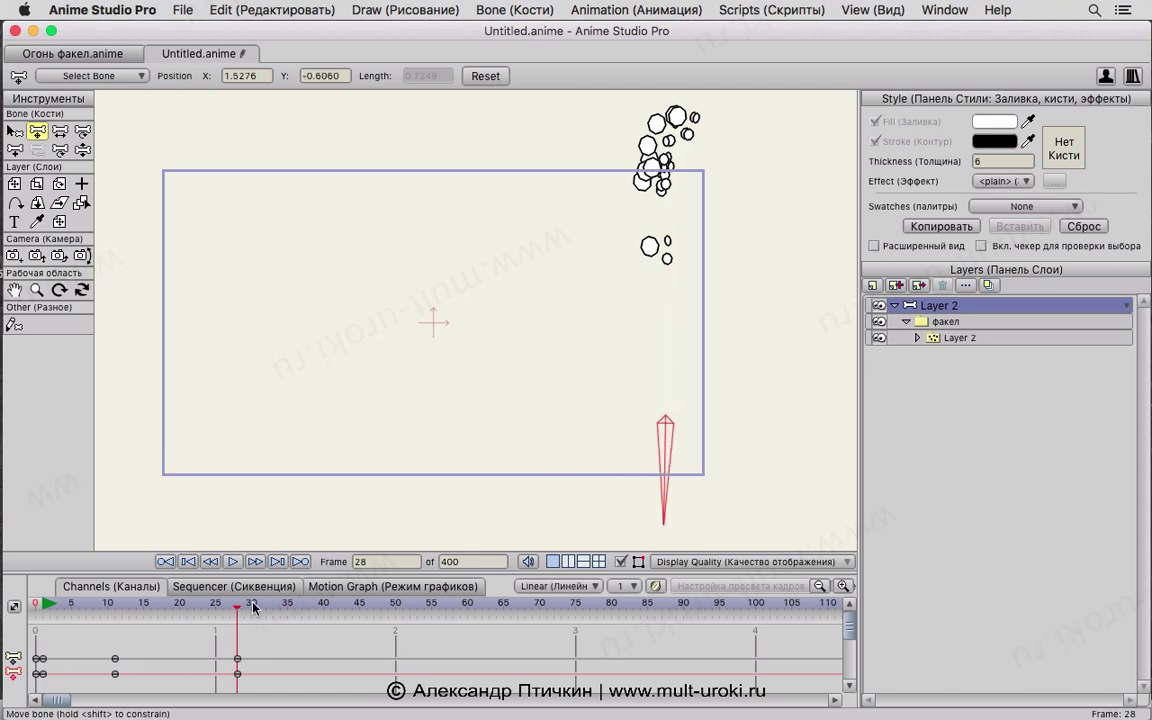
Step: Key the bone at about X -1.52, Y -0.67, shift that key to frame 37 and paste a copy at frame 47
{"action": "left_click_drag", "start_coordinate": [253, 607], "coordinate": [359, 607]}
{"action": "left_click_drag", "start_coordinate": [670, 468], "coordinate": [205, 478]}
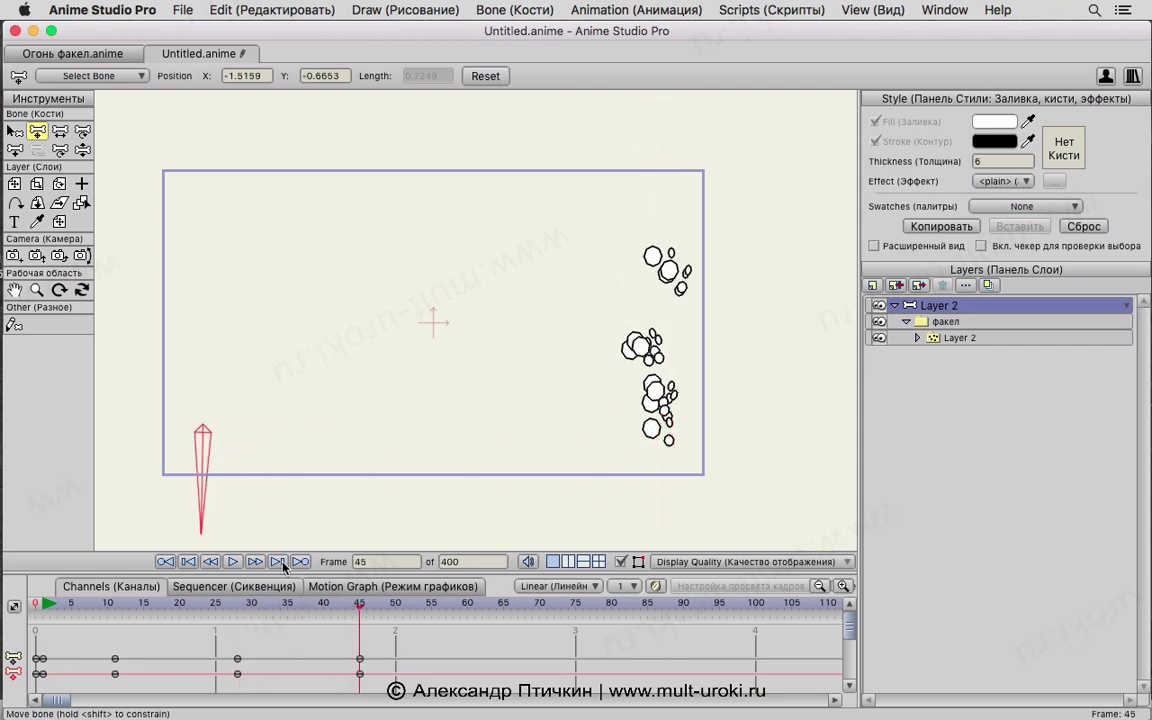
{"action": "left_click_drag", "start_coordinate": [360, 665], "coordinate": [302, 663]}
{"action": "mouse_move", "coordinate": [360, 604]}
{"action": "left_mouse_down"}
{"action": "mouse_move", "coordinate": [329, 604]}
{"action": "mouse_move", "coordinate": [373, 604]}
{"action": "left_mouse_up"}
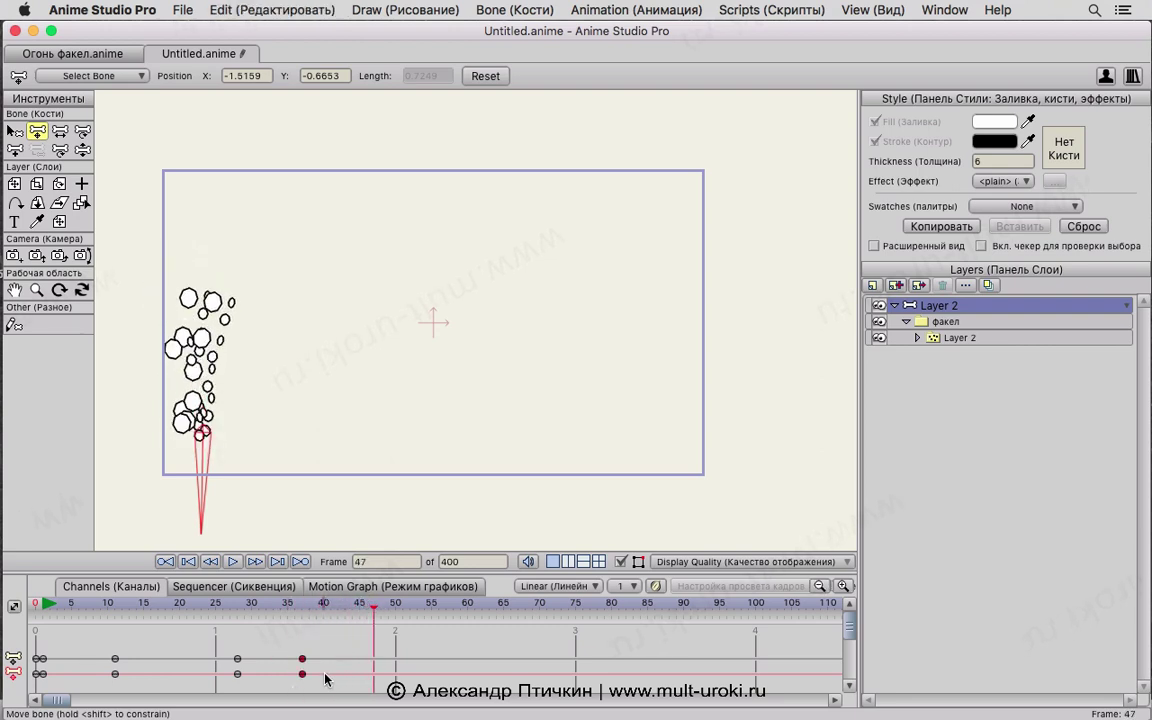
{"action": "key", "text": "ctrl+v"}
Step: Move the bone to about X 1.58, Y 0.84 in a new key and shift that key to frame 71
{"action": "left_click_drag", "start_coordinate": [375, 611], "coordinate": [453, 640]}
{"action": "left_click_drag", "start_coordinate": [173, 453], "coordinate": [686, 264]}
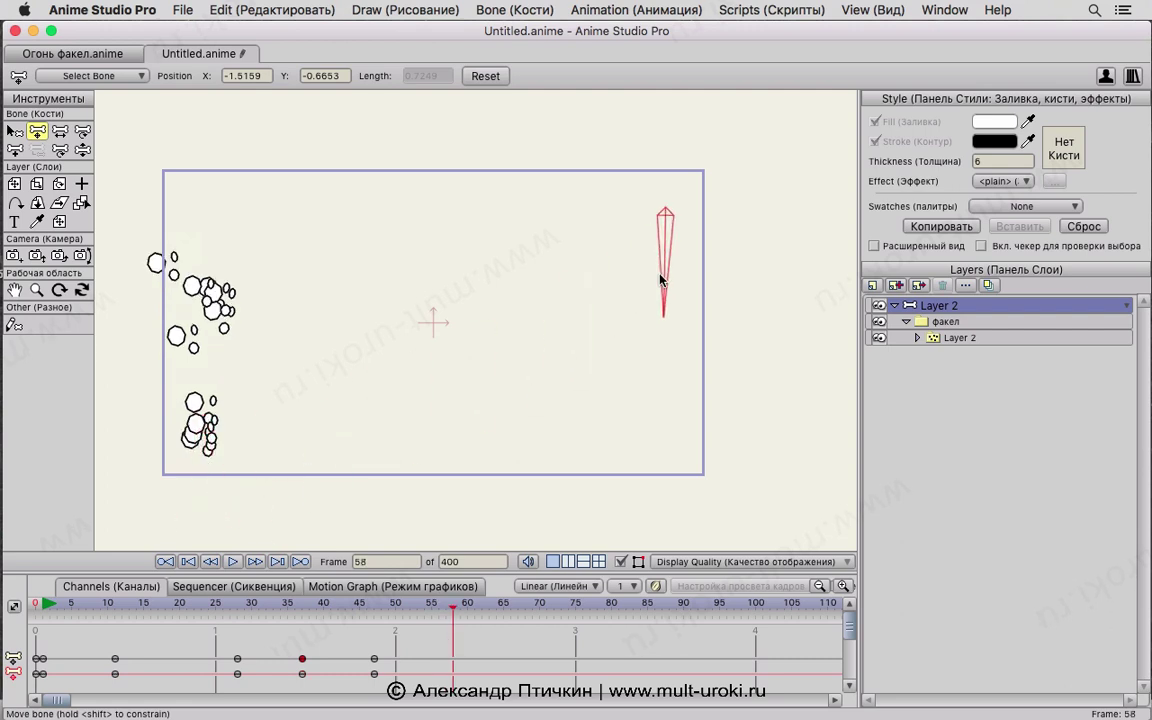
{"action": "left_click_drag", "start_coordinate": [453, 662], "coordinate": [28, 643]}
Step: Play and scrub the animation from the start to check how the particles trail behind the moving bone
{"action": "key", "text": "space"}
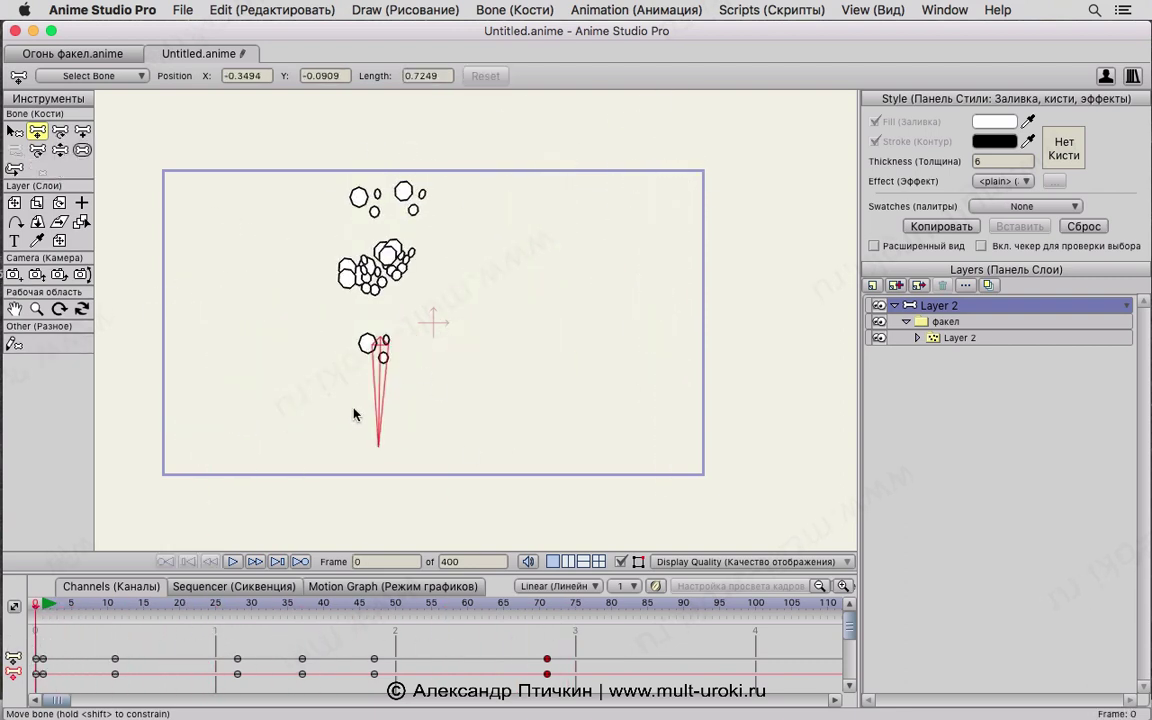
{"action": "key", "text": "space"}
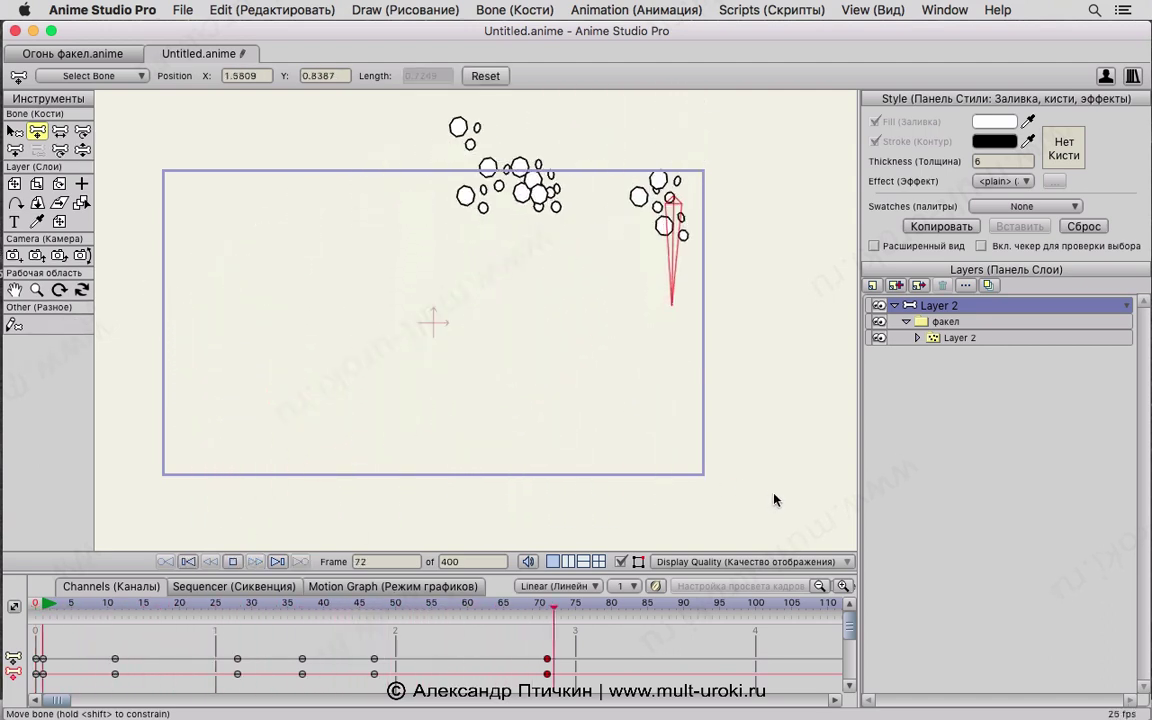
{"action": "key", "text": "space"}
{"action": "left_click_drag", "start_coordinate": [562, 607], "coordinate": [44, 614]}
{"action": "key", "text": "space"}
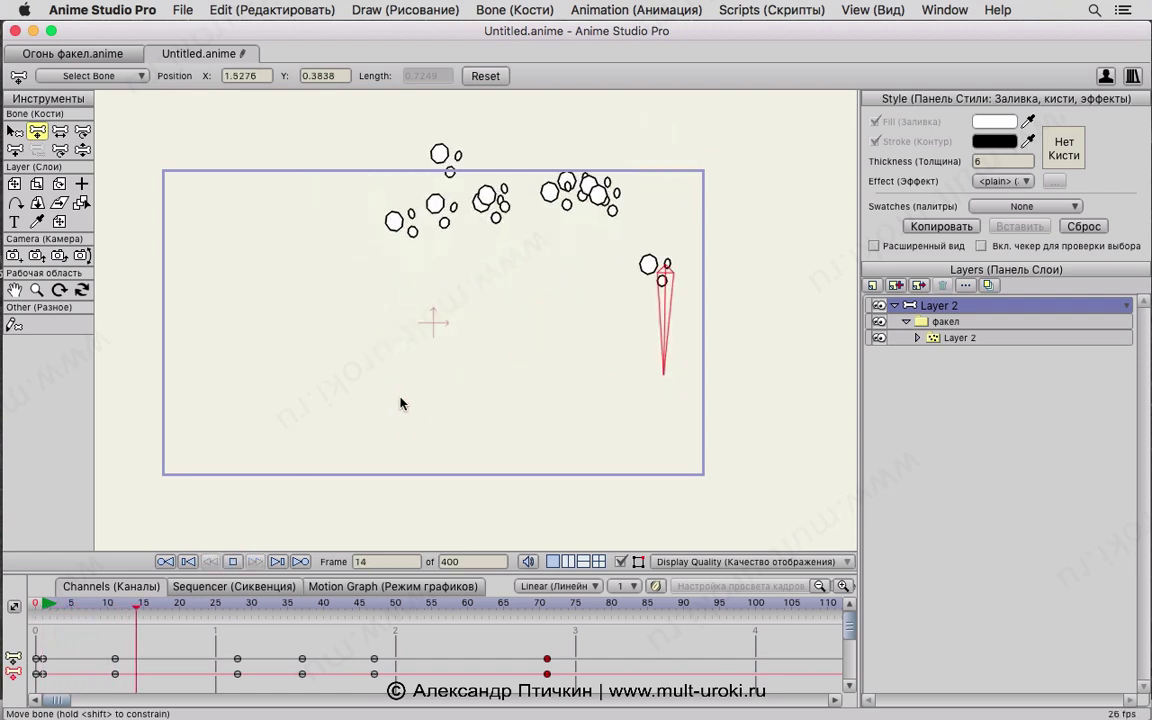
{"action": "key", "text": "space"}
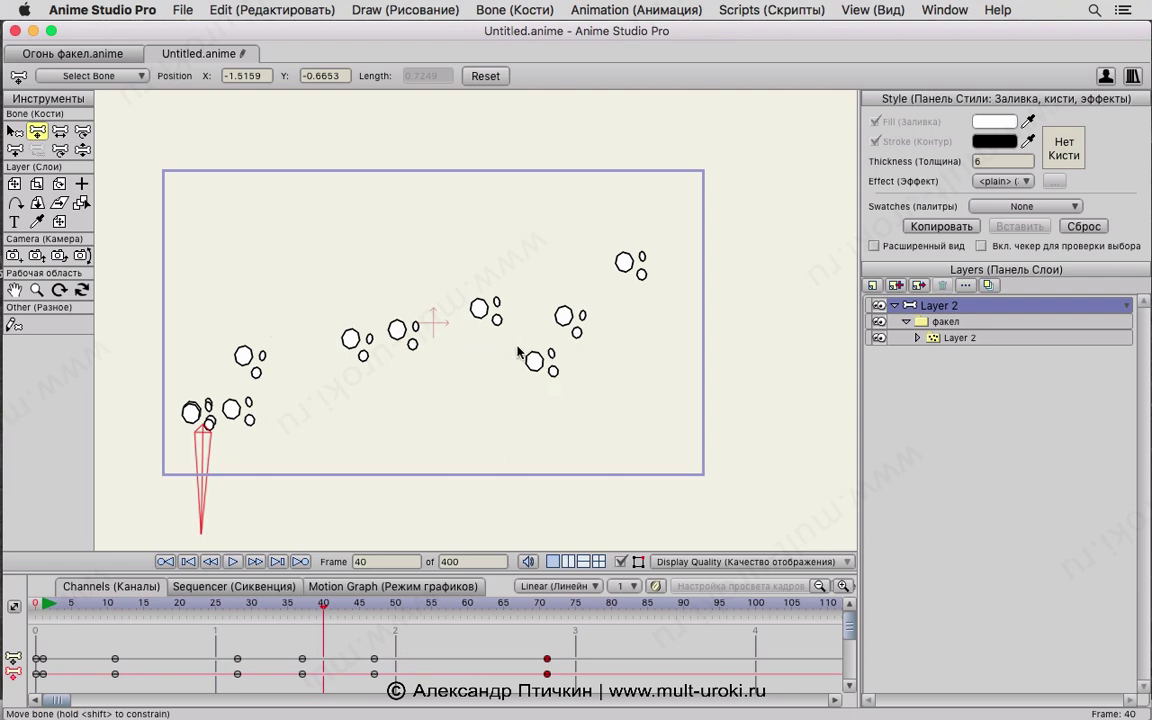
{"action": "left_click_drag", "start_coordinate": [40, 603], "coordinate": [248, 600]}
{"action": "key", "text": "space"}
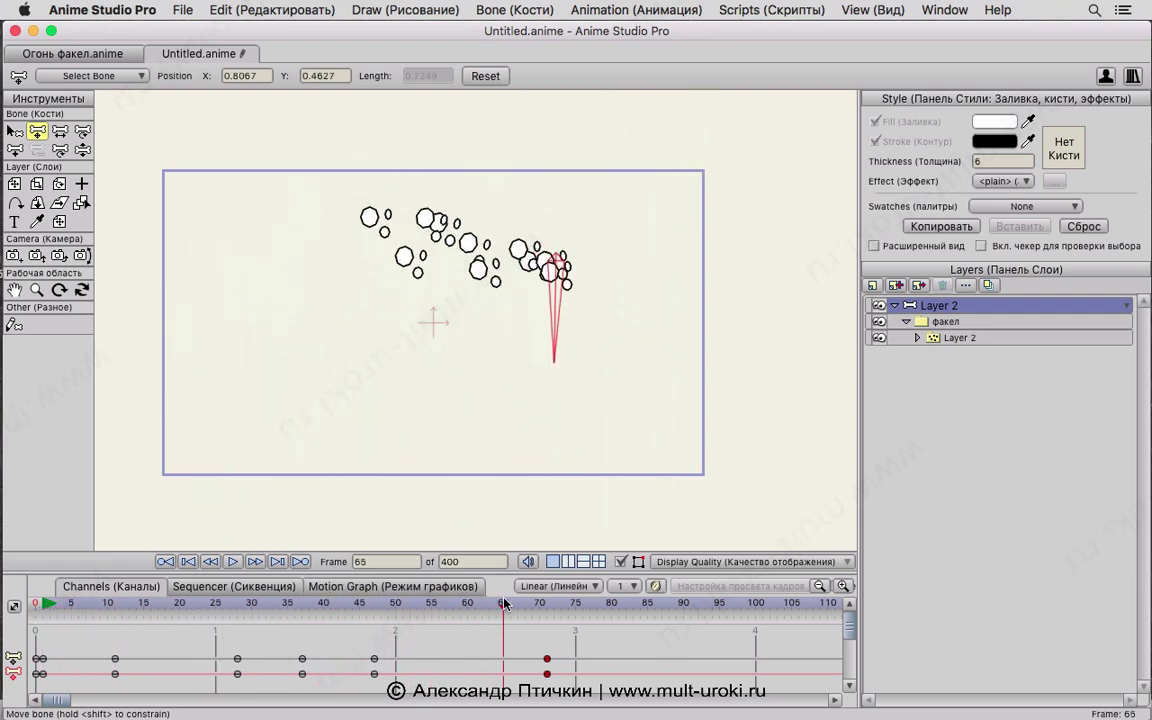
{"action": "key", "text": "space"}
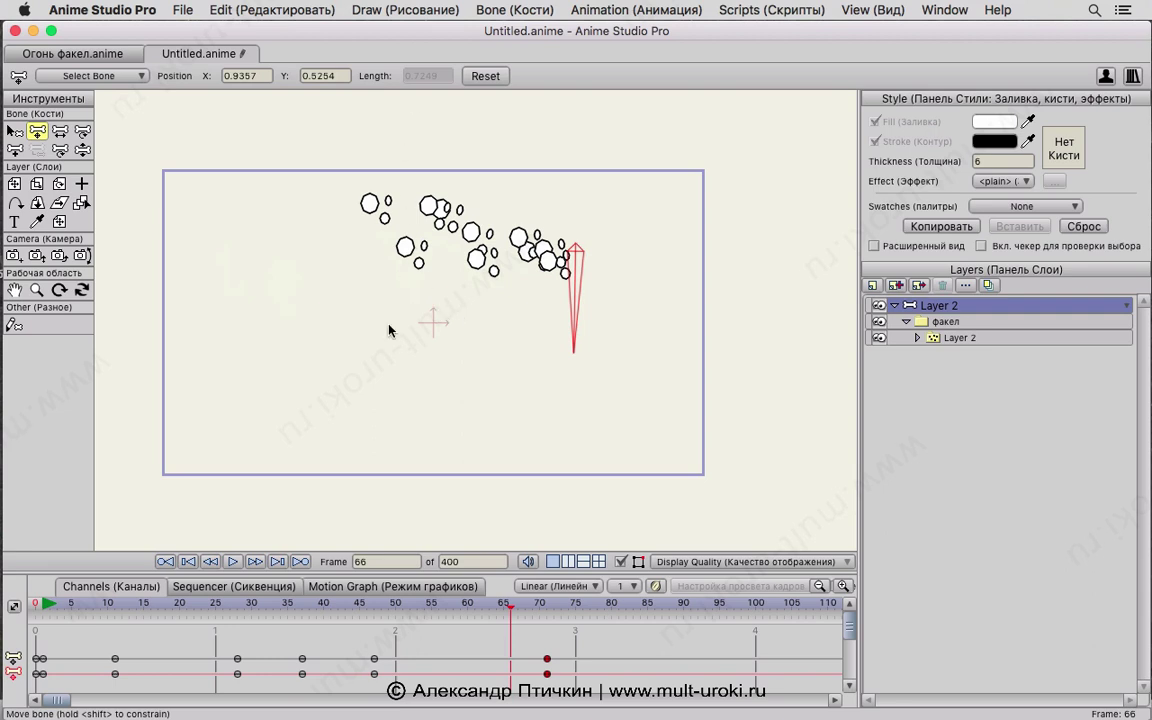
Step: Review the particle options of the particle layer inside факел and reselect the bone layer
{"action": "left_click", "coordinate": [945, 338]}
{"action": "left_click", "coordinate": [300, 76]}
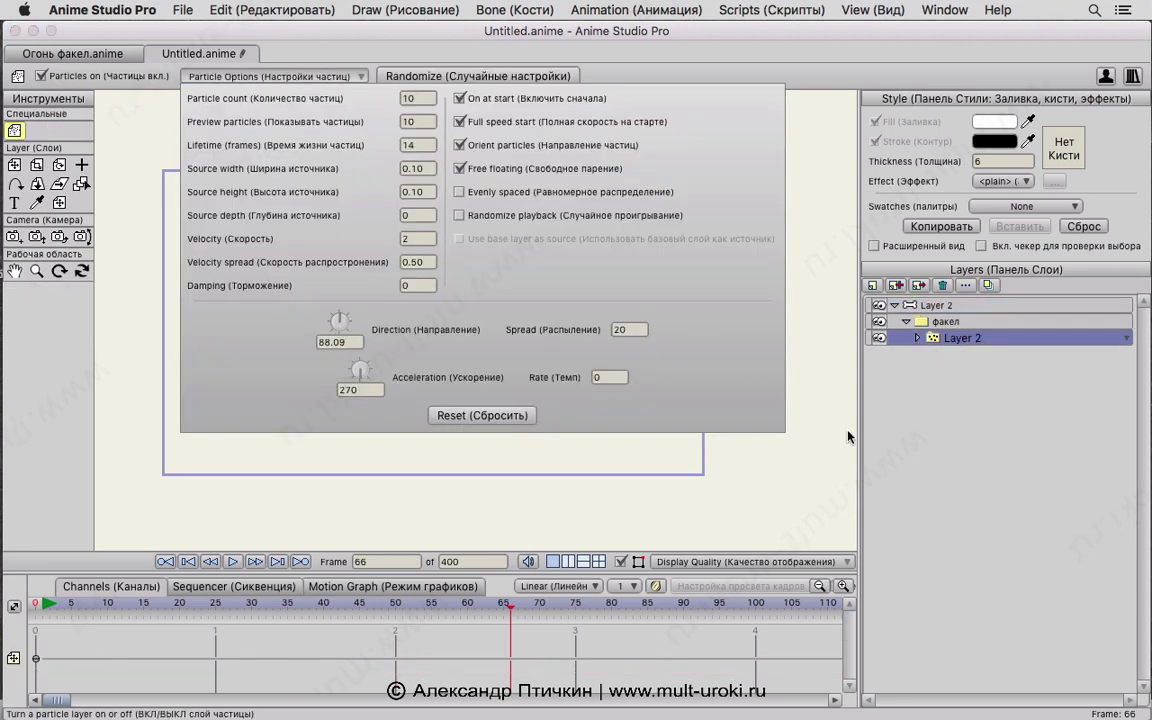
{"action": "left_click", "coordinate": [940, 306]}
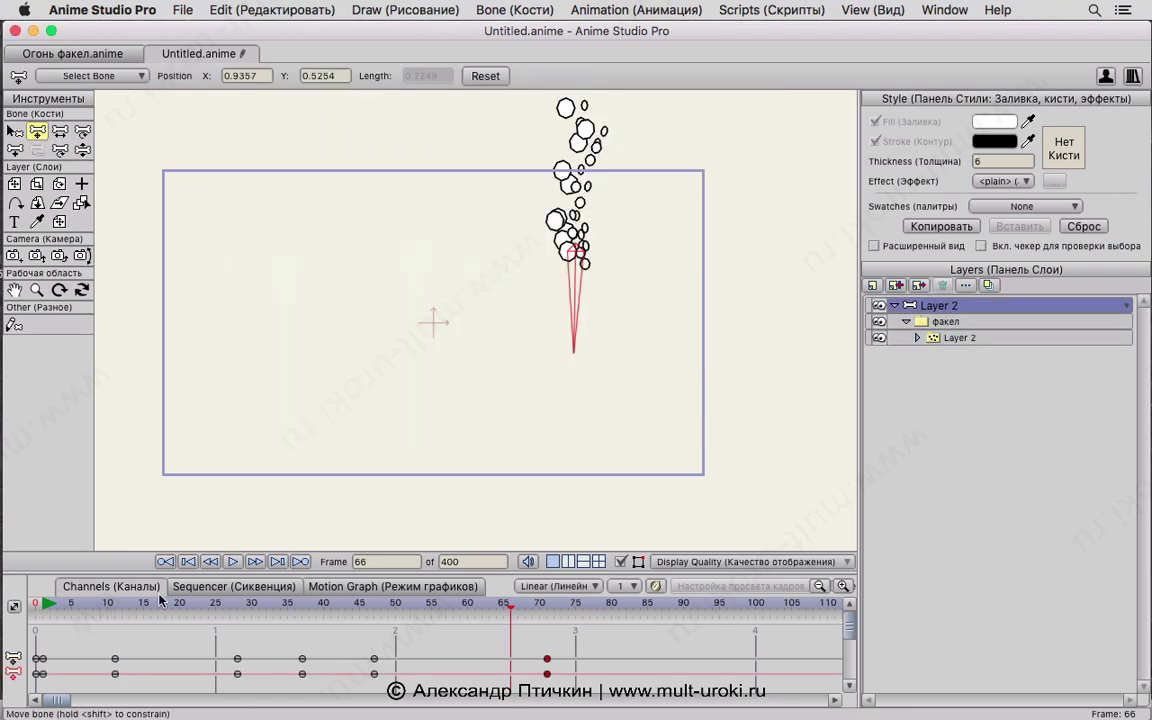
Step: Scrub through the bone's movement from frame 1 to frame 83 to examine the particle trail, and return to frame 0
{"action": "mouse_move", "coordinate": [44, 601]}
{"action": "left_mouse_down"}
{"action": "mouse_move", "coordinate": [329, 600]}
{"action": "mouse_move", "coordinate": [505, 567]}
{"action": "mouse_move", "coordinate": [548, 601]}
{"action": "mouse_move", "coordinate": [580, 601]}
{"action": "mouse_move", "coordinate": [140, 601]}
{"action": "mouse_move", "coordinate": [427, 601]}
{"action": "mouse_move", "coordinate": [516, 584]}
{"action": "mouse_move", "coordinate": [496, 590]}
{"action": "mouse_move", "coordinate": [327, 520]}
{"action": "mouse_move", "coordinate": [43, 602]}
{"action": "left_mouse_up"}
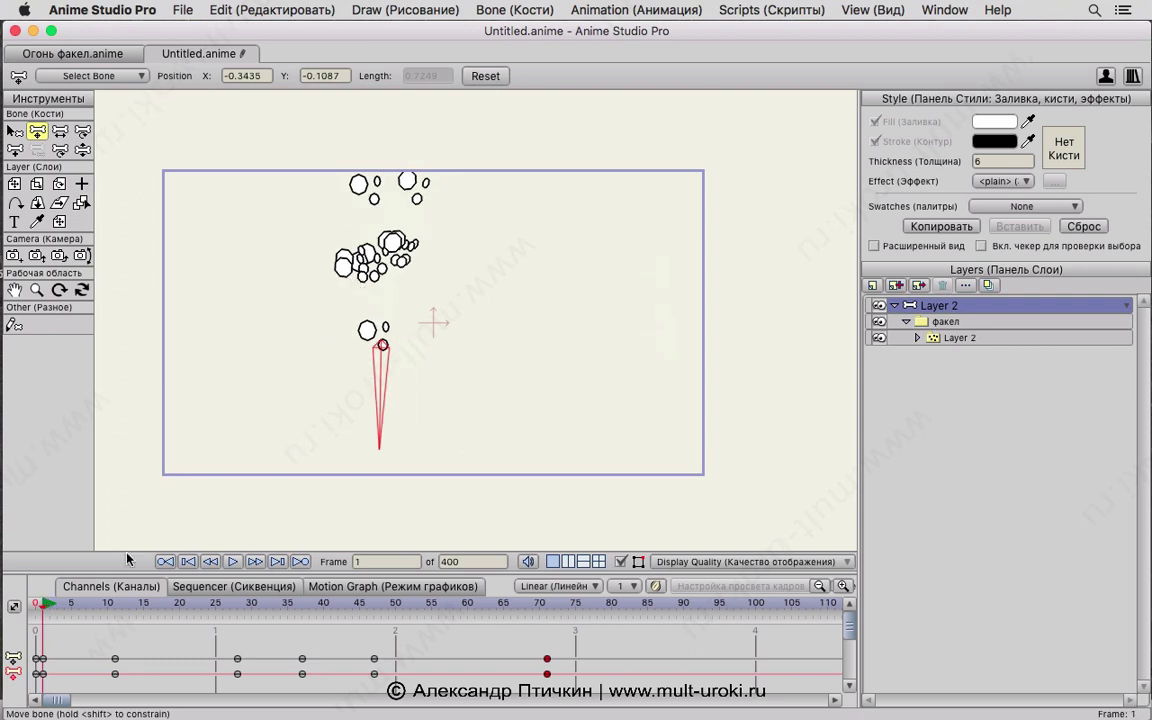
{"action": "left_click_drag", "start_coordinate": [35, 607], "coordinate": [380, 607]}
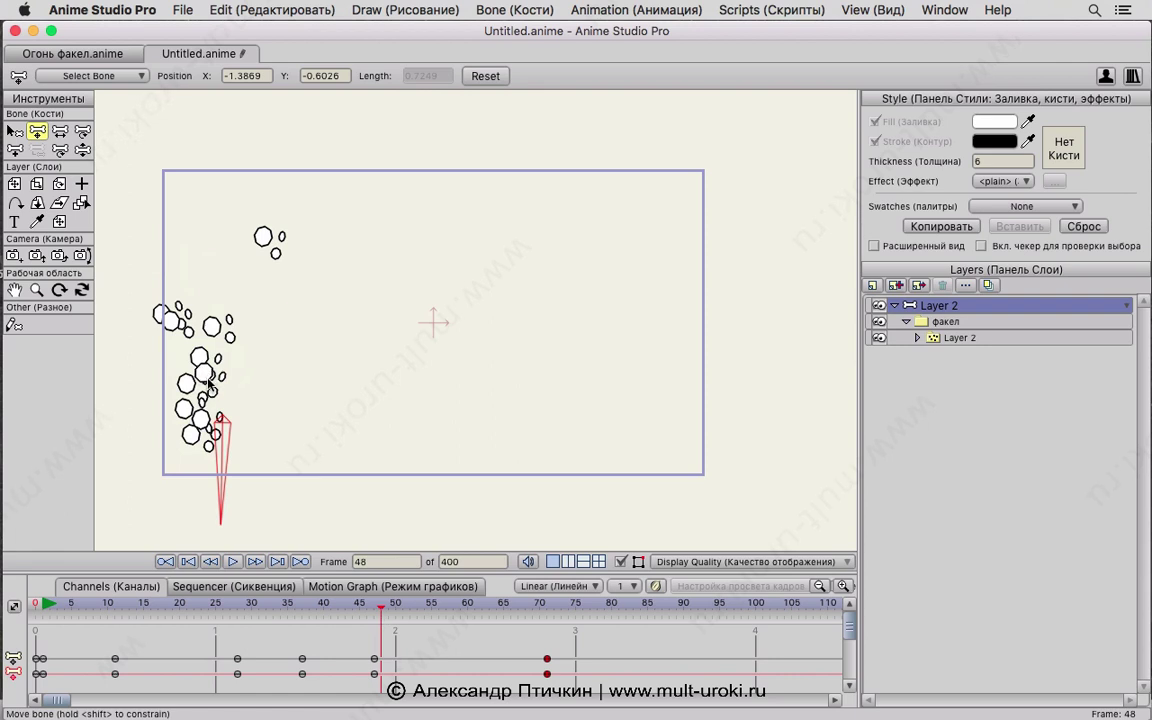
{"action": "left_click", "coordinate": [395, 607]}
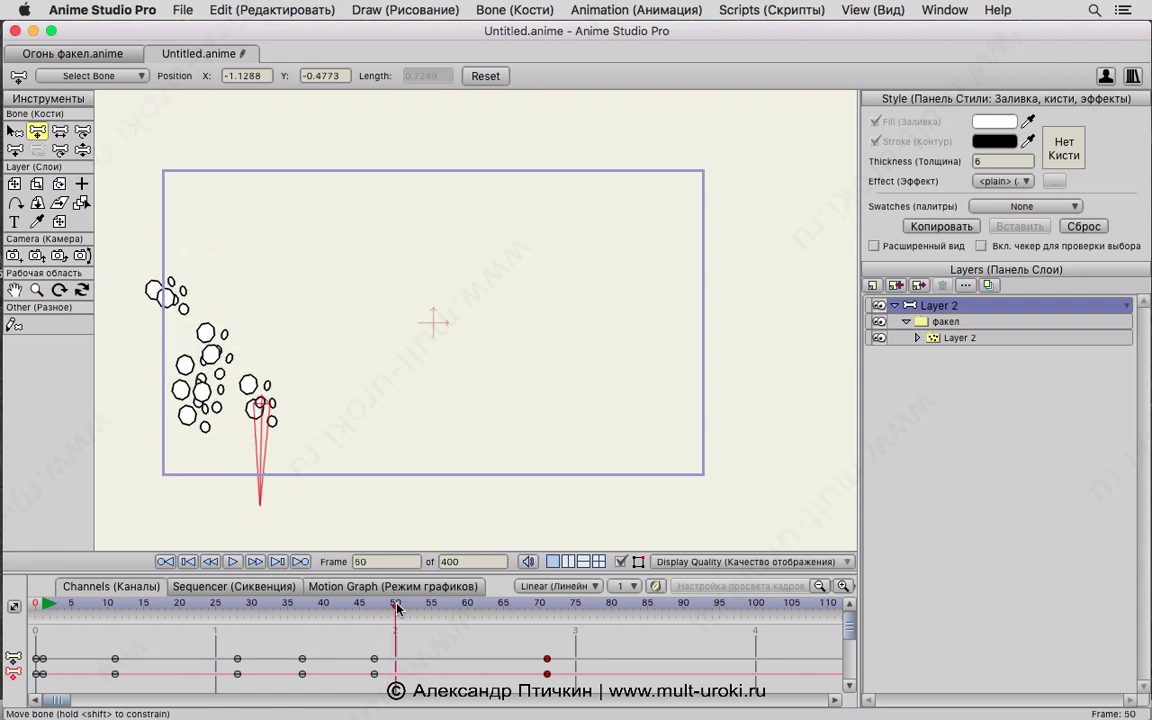
{"action": "left_click_drag", "start_coordinate": [396, 607], "coordinate": [573, 610]}
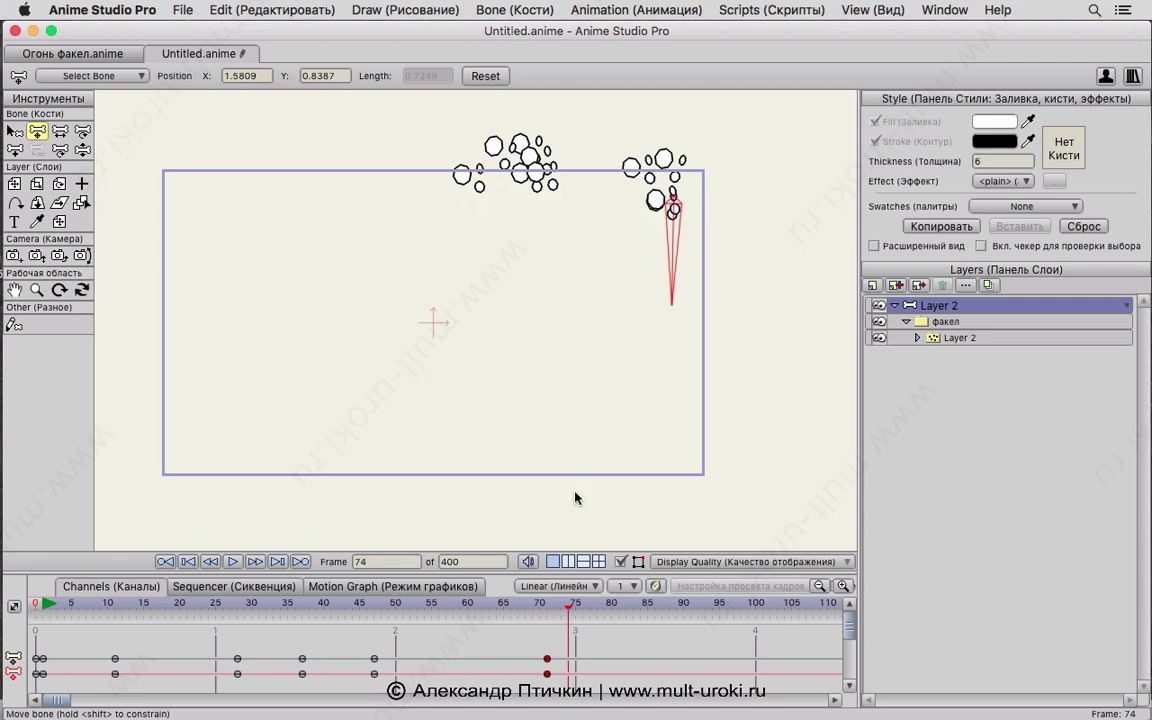
{"action": "left_click_drag", "start_coordinate": [573, 604], "coordinate": [632, 610]}
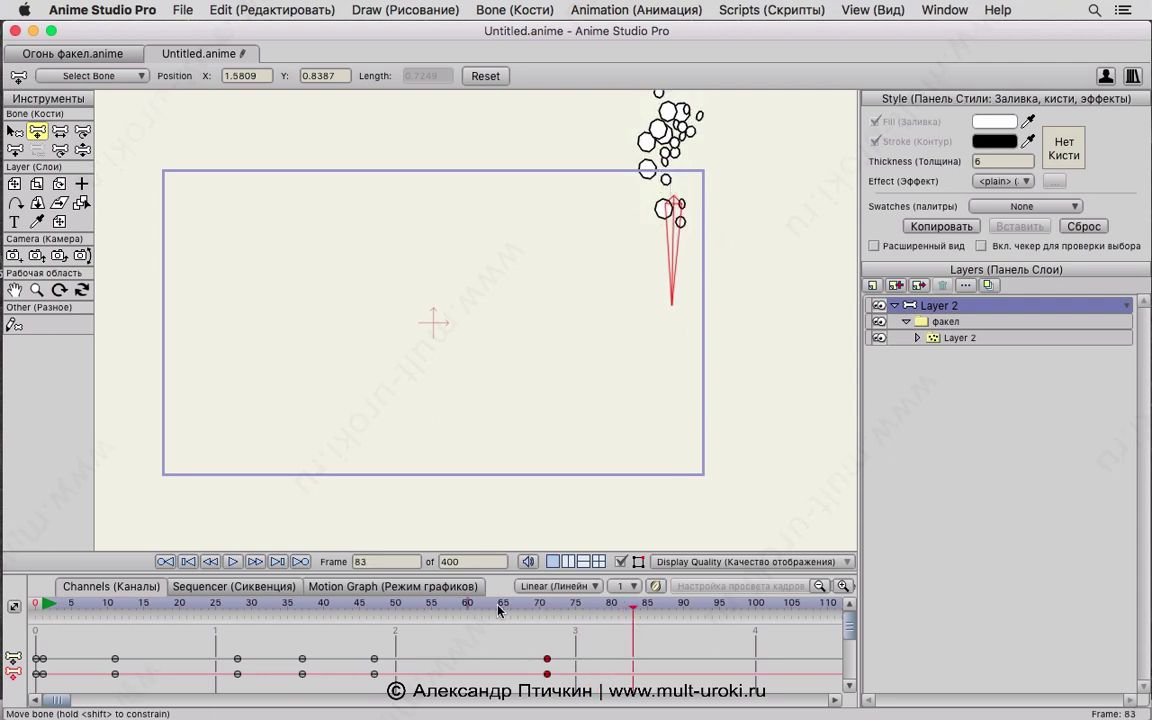
{"action": "left_click", "coordinate": [41, 605]}
{"action": "left_click", "coordinate": [14, 607]}
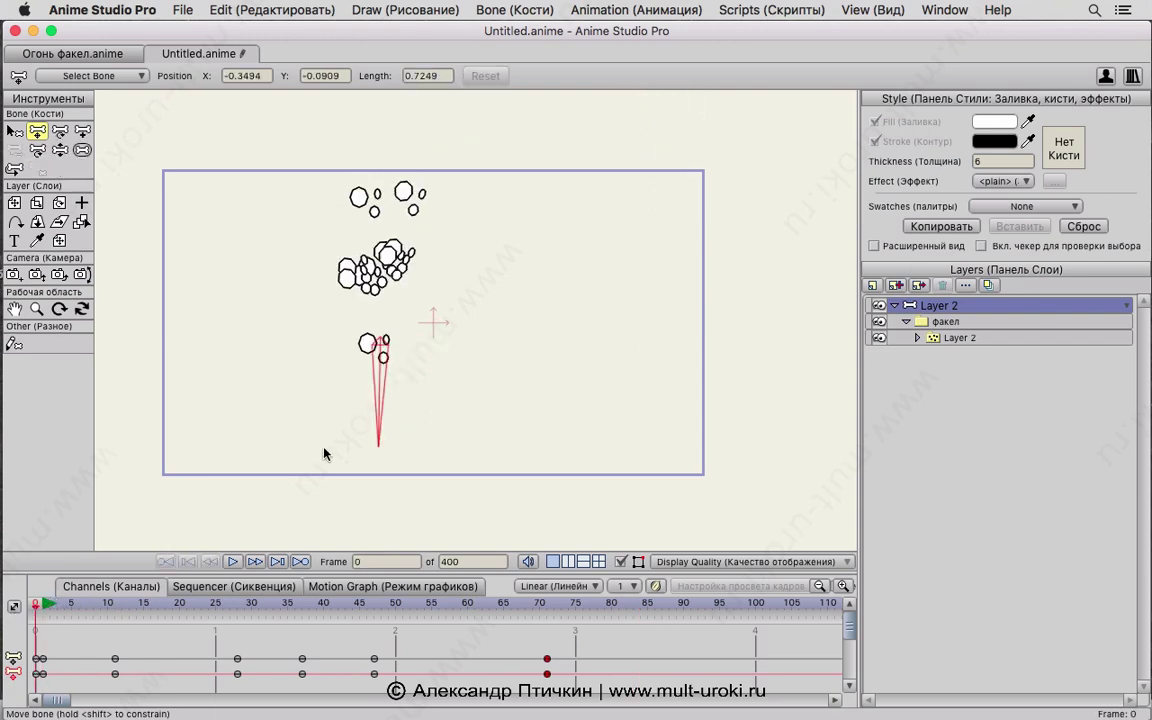